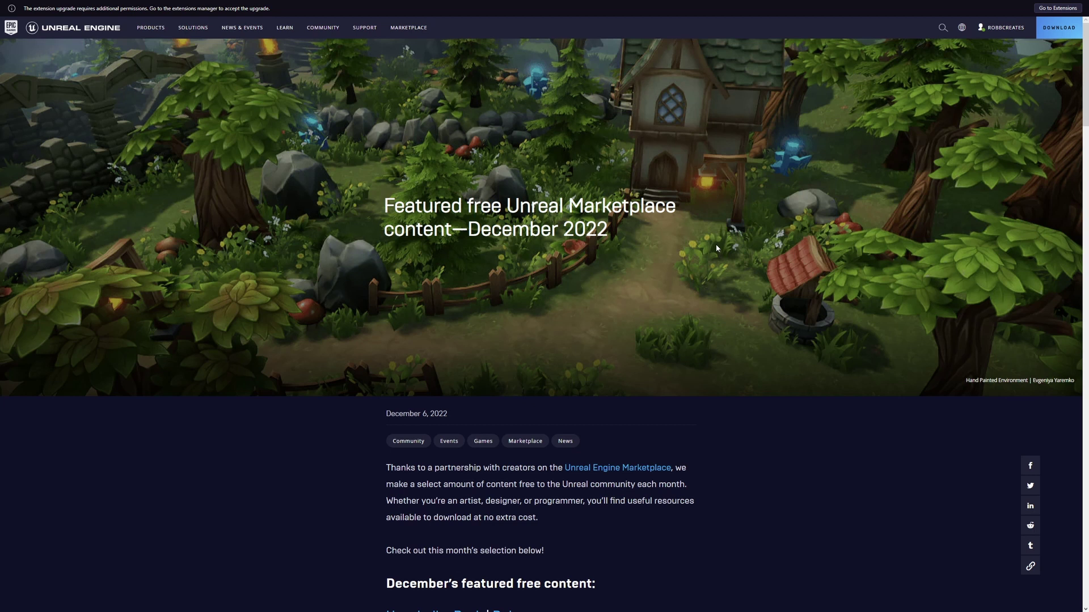
# Look through the December 2022 free Marketplace article, from the featured packs down to the permanently free content.
pyautogui.scroll(-7, 830, 341)
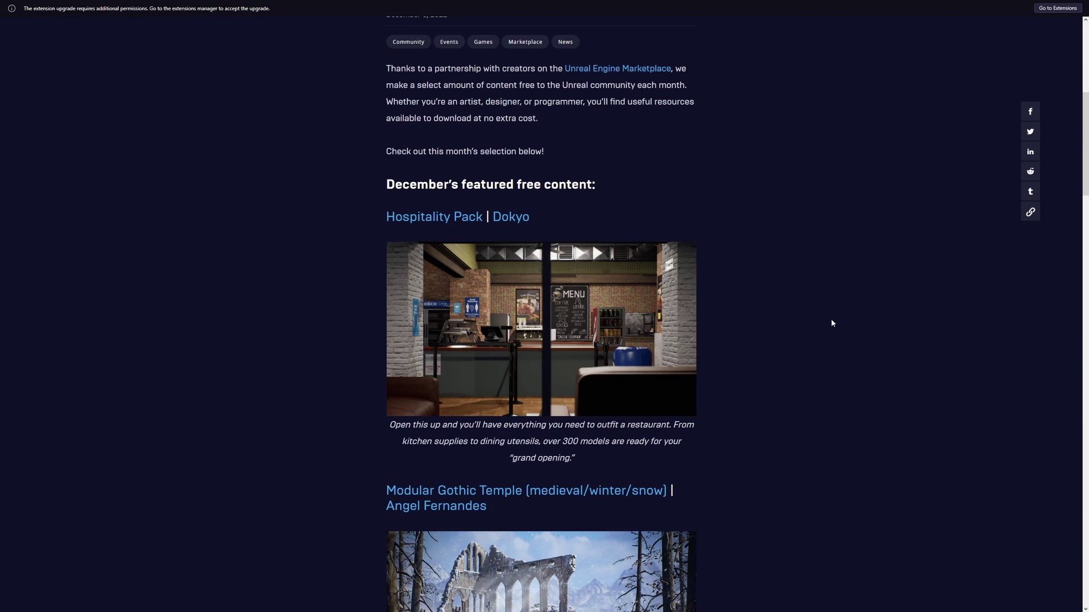
pyautogui.scroll(-2, 831, 319)
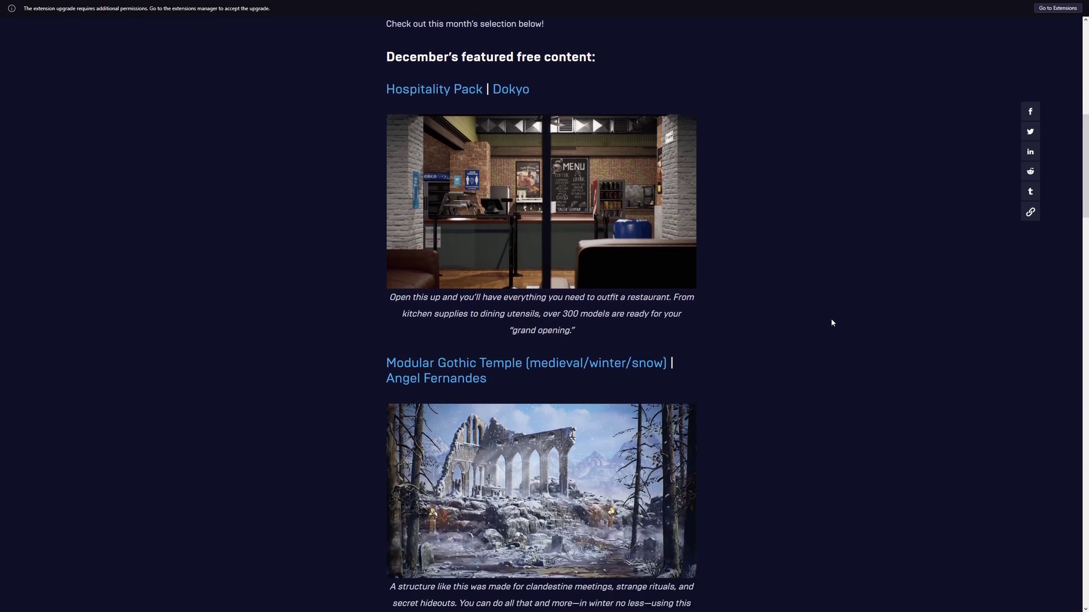
pyautogui.scroll(-2, 832, 321)
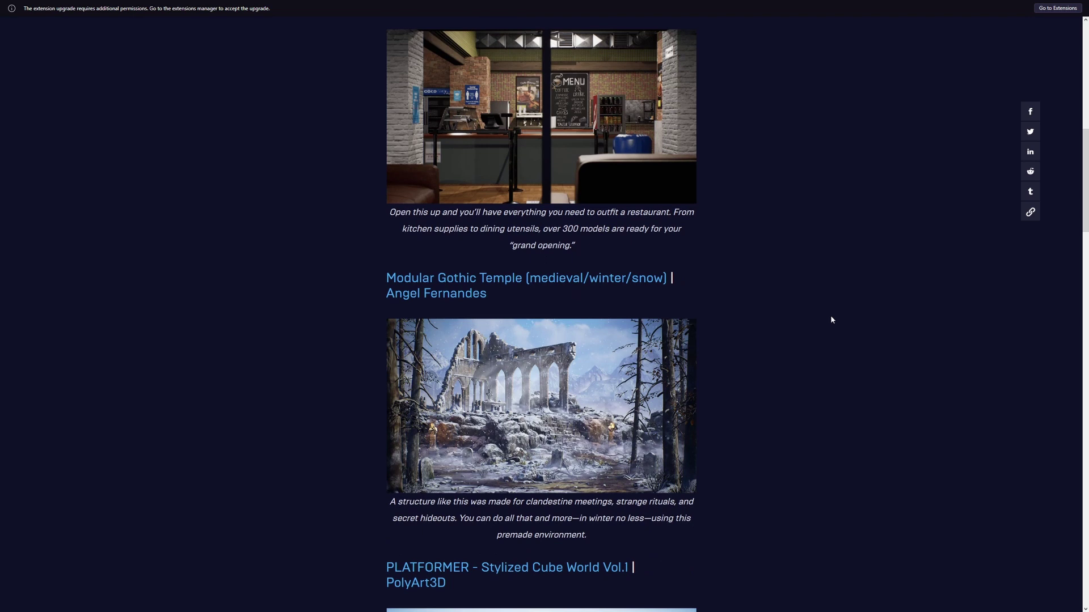
pyautogui.scroll(-2, 832, 320)
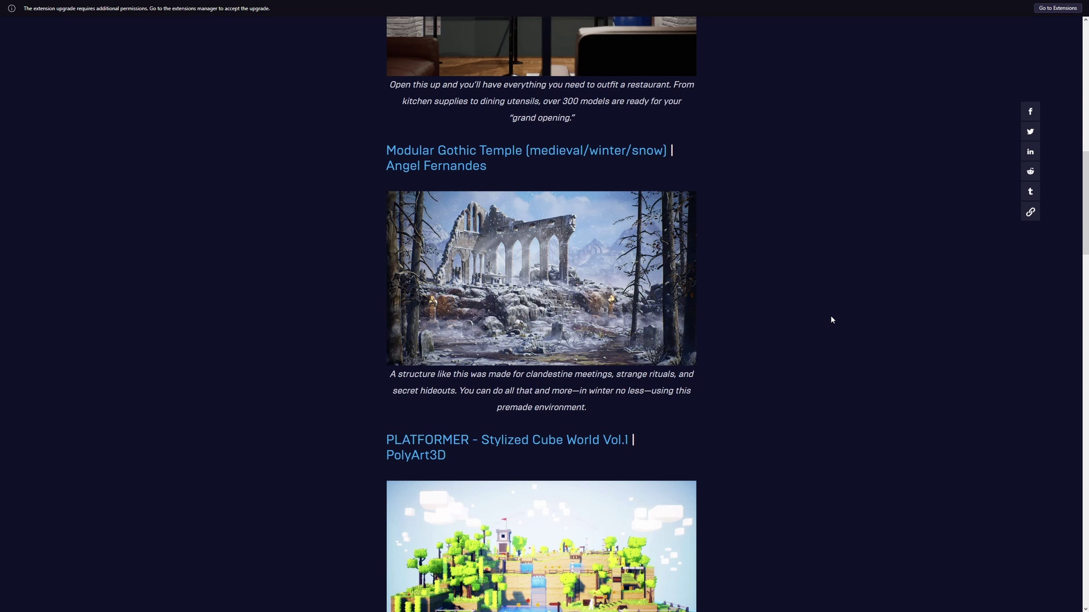
pyautogui.scroll(-1, 830, 319)
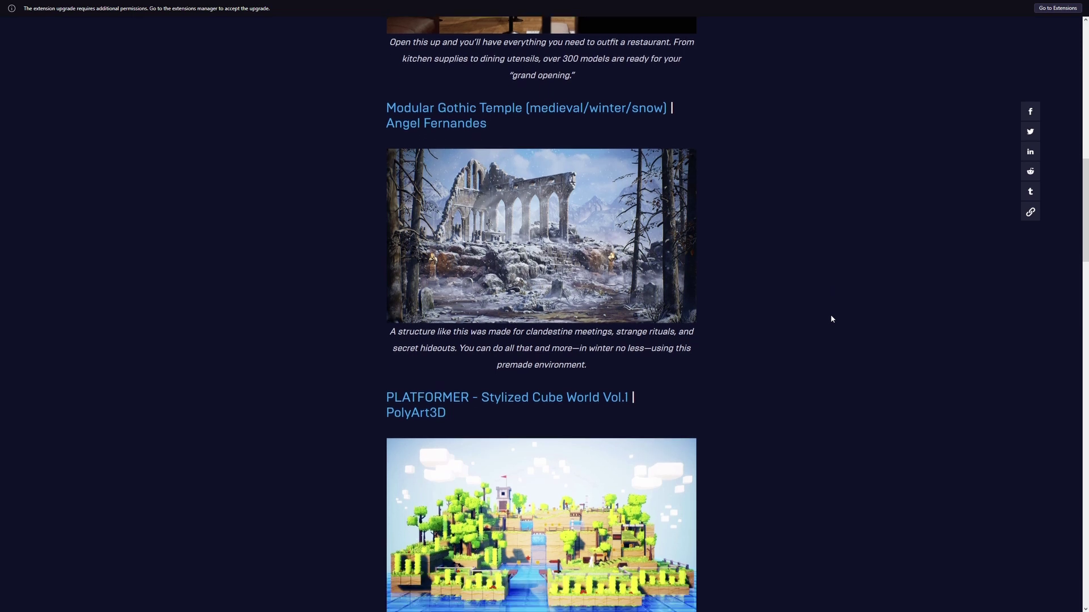
pyautogui.scroll(-7, 830, 318)
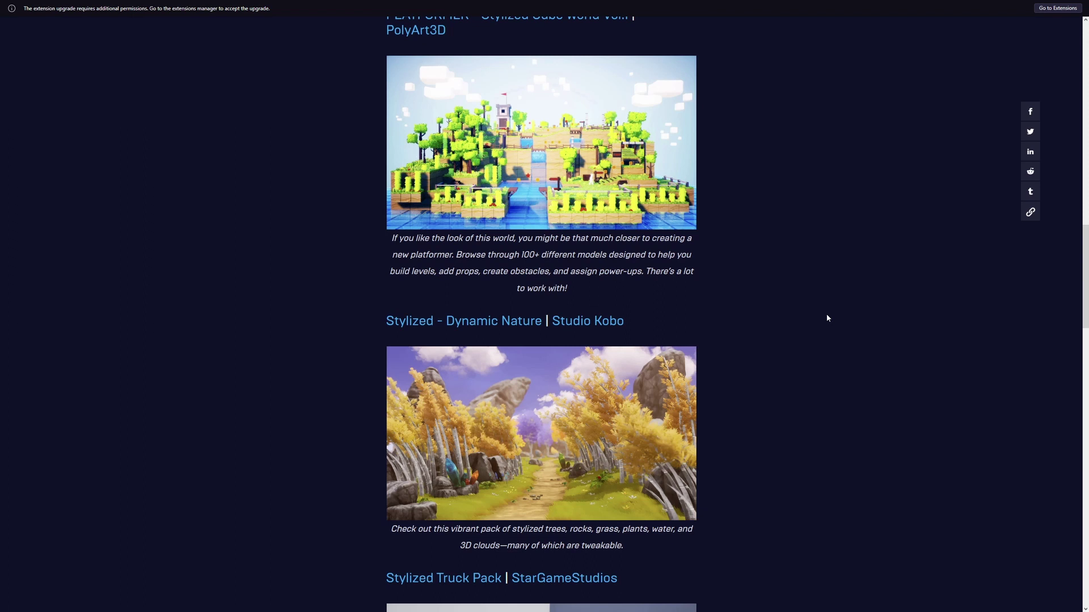
pyautogui.scroll(-2, 827, 319)
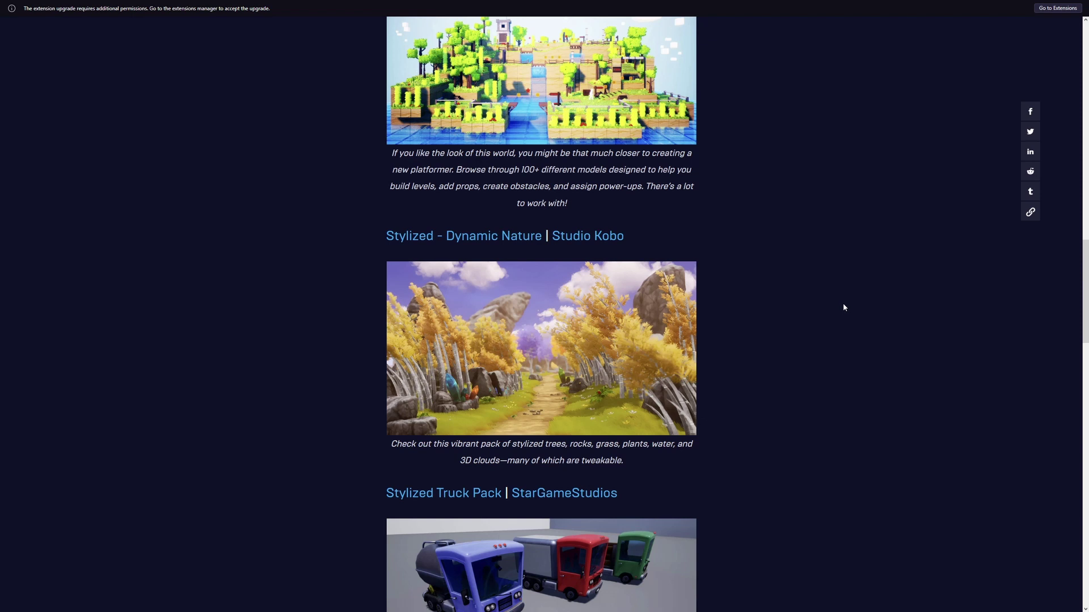
pyautogui.scroll(-3, 843, 307)
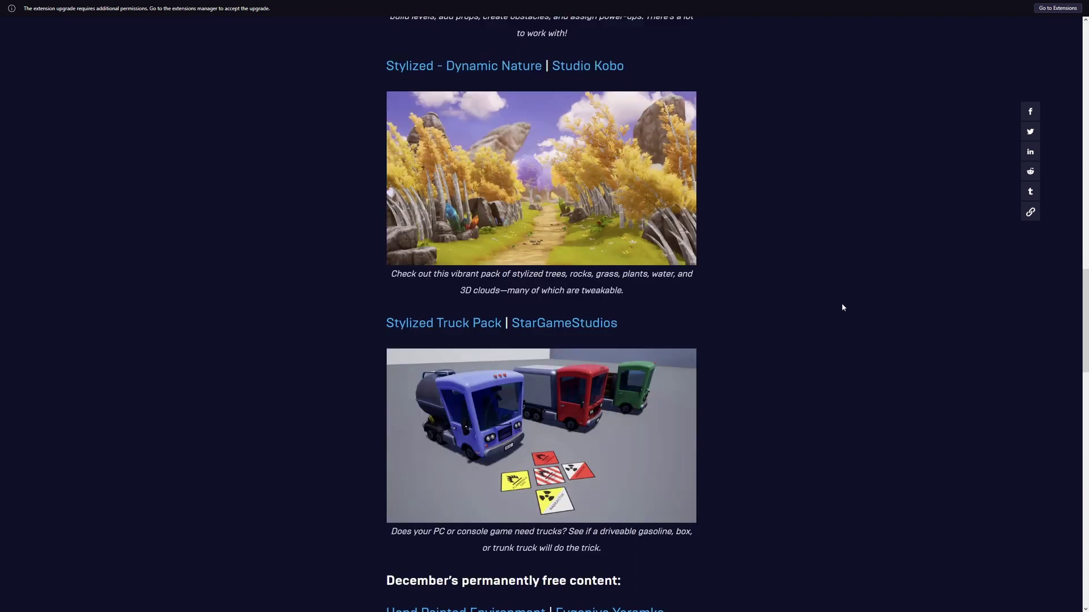
pyautogui.scroll(-1, 843, 304)
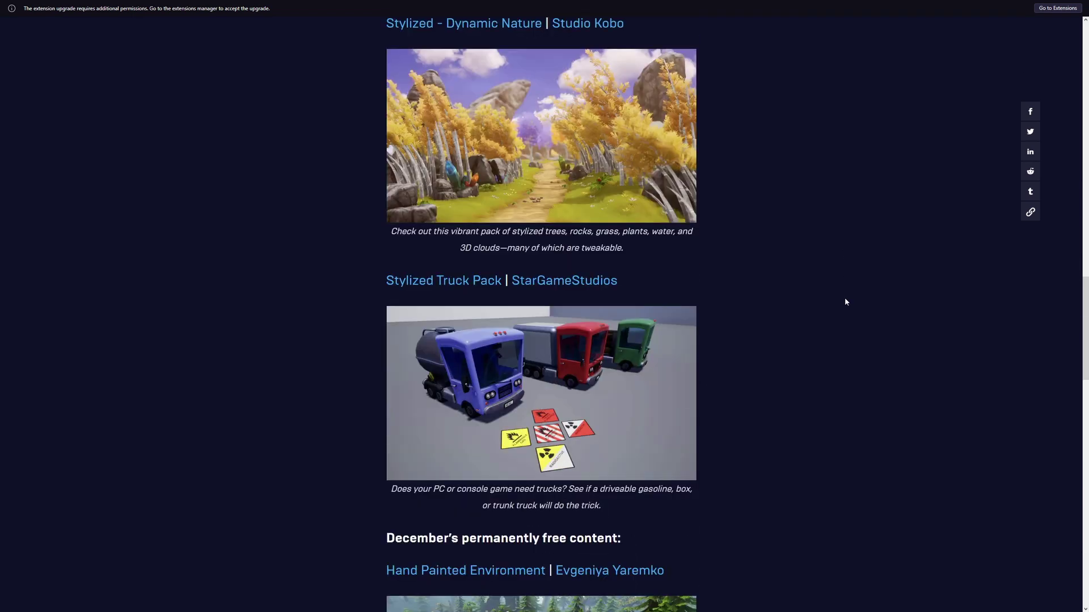
pyautogui.scroll(-1, 846, 303)
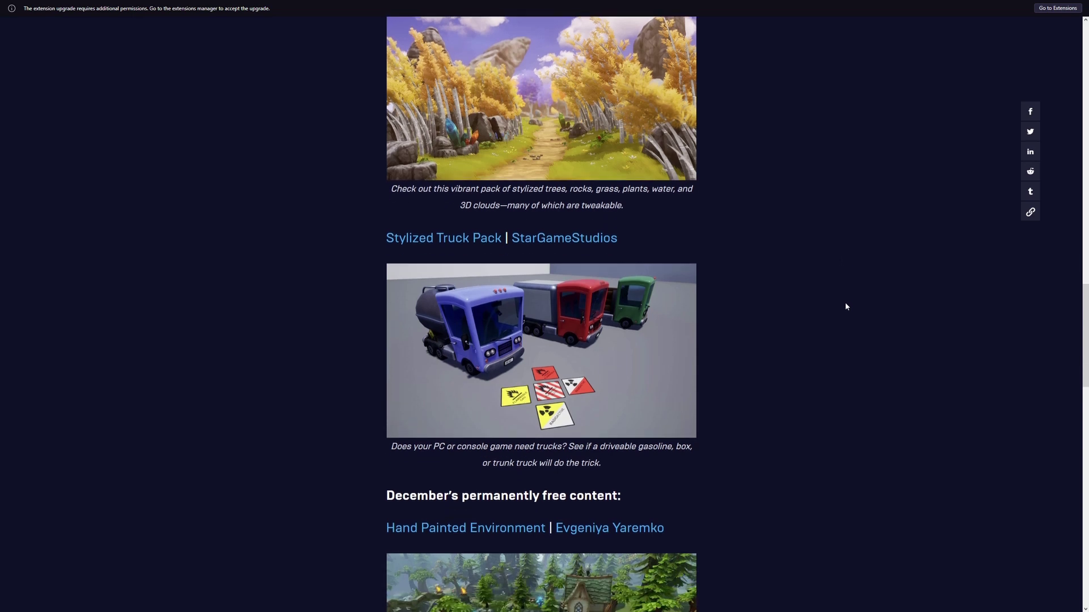
pyautogui.scroll(-5, 846, 303)
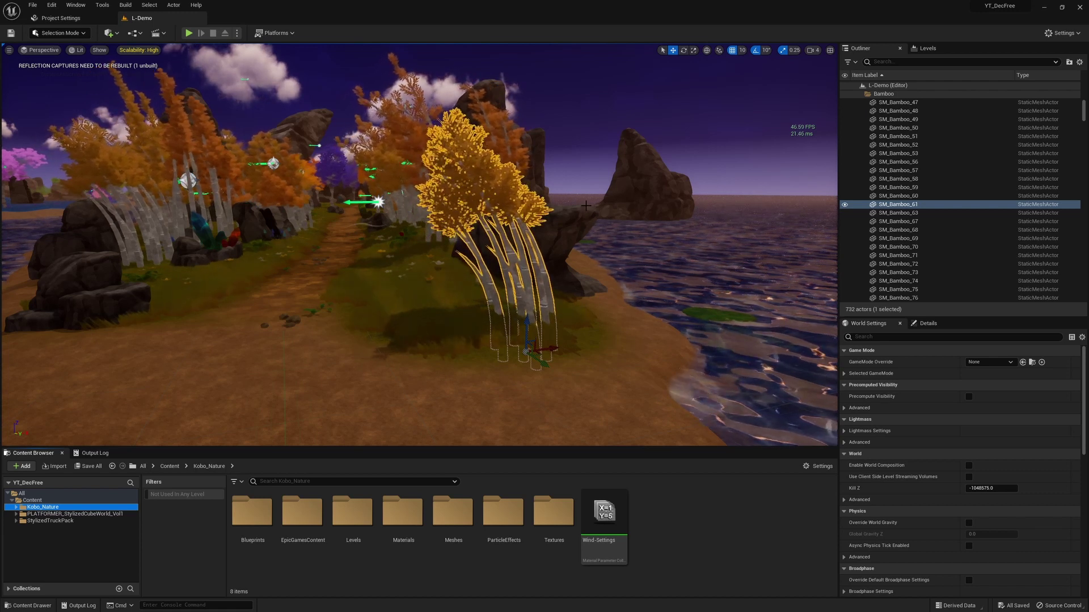
# Fly through the L-Demo level along the dirt path, examining the birch trees, rocks, flowers and large green plant.
pyautogui.press('w')
pyautogui.moveTo(586, 205); pyautogui.dragTo(450, 205, button='right')
pyautogui.press('w')
pyautogui.moveTo(585, 212); pyautogui.dragTo(614, 268, button='right')
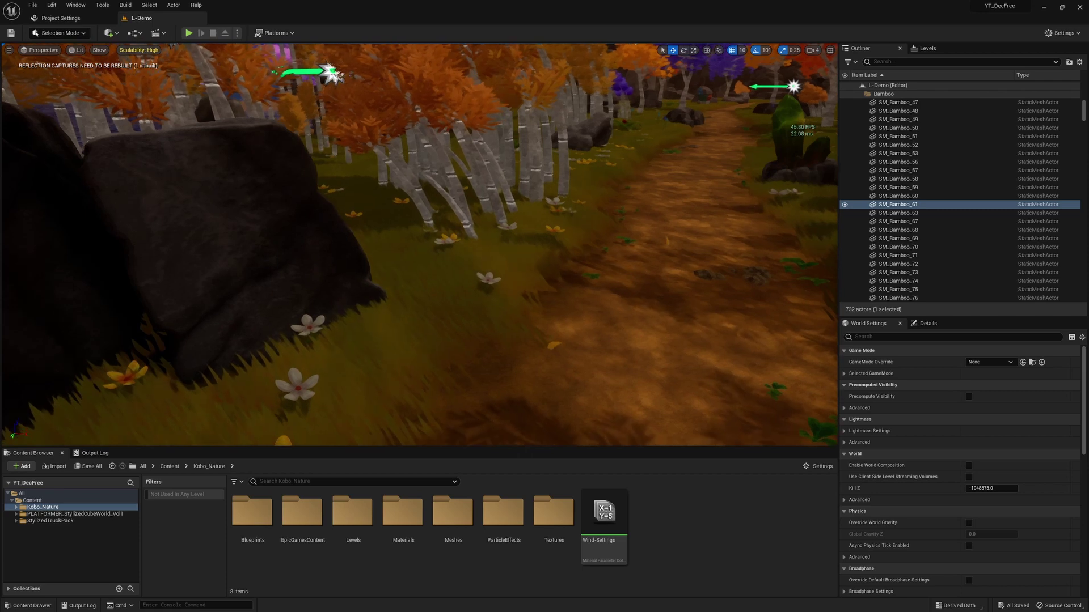
pyautogui.moveTo(567, 235); pyautogui.dragTo(514, 256, button='right')
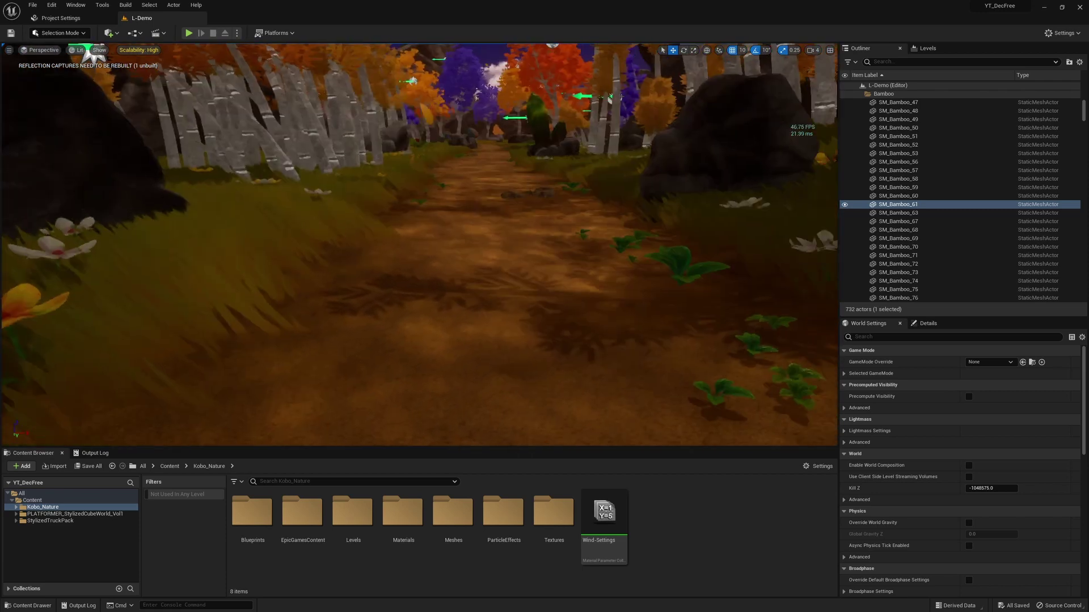
pyautogui.moveTo(420, 244); pyautogui.dragTo(530, 241, button='right')
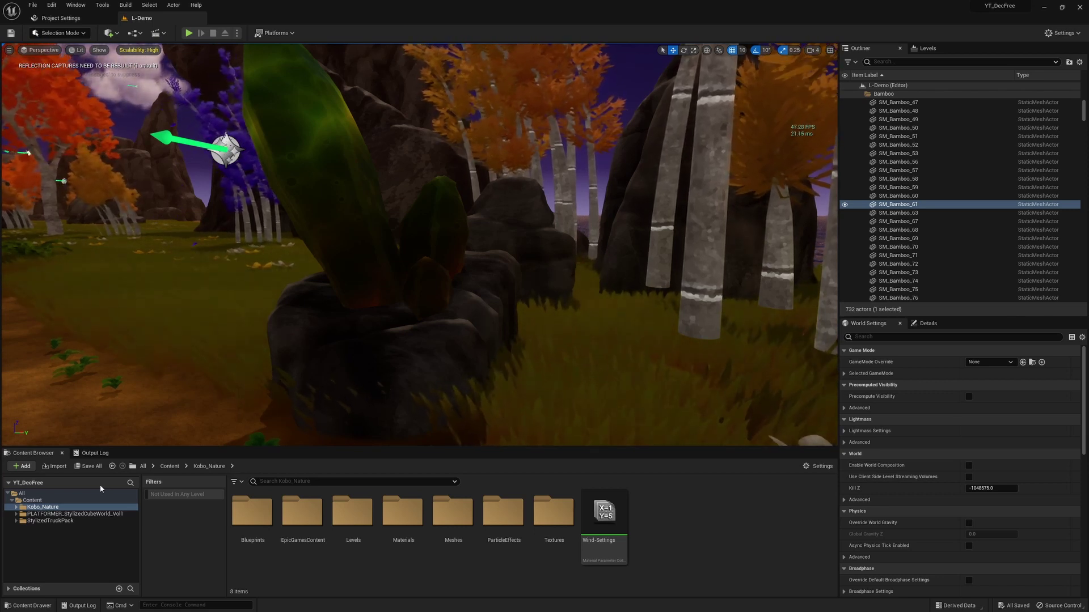
pyautogui.moveTo(340, 255); pyautogui.dragTo(290, 255, button='right')
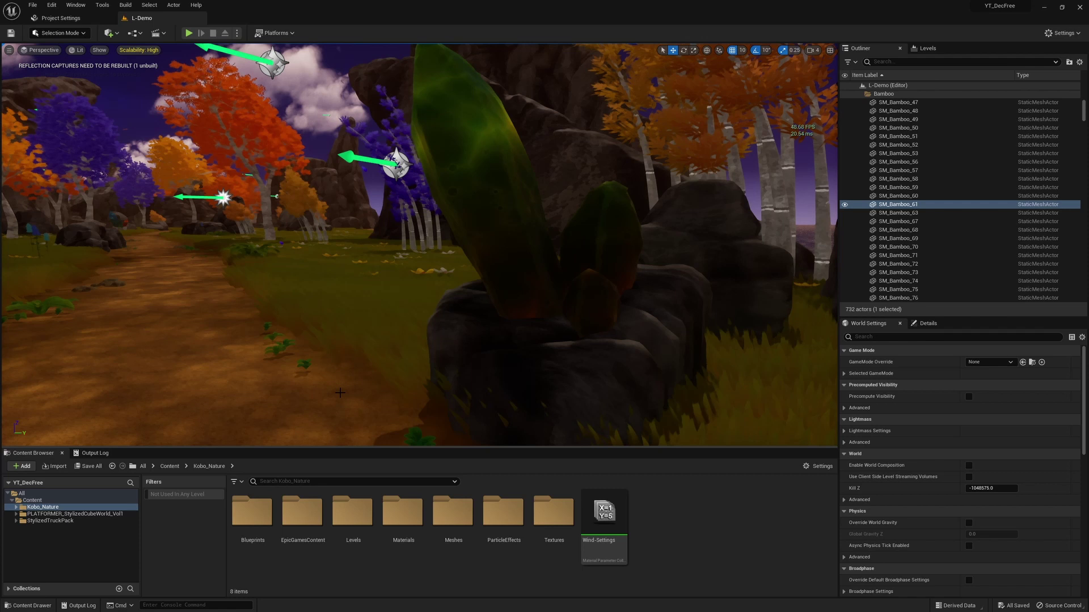
pyautogui.moveTo(375, 373); pyautogui.dragTo(255, 357, button='right')
pyautogui.press('w')
pyautogui.moveTo(424, 333); pyautogui.dragTo(390, 365, button='right')
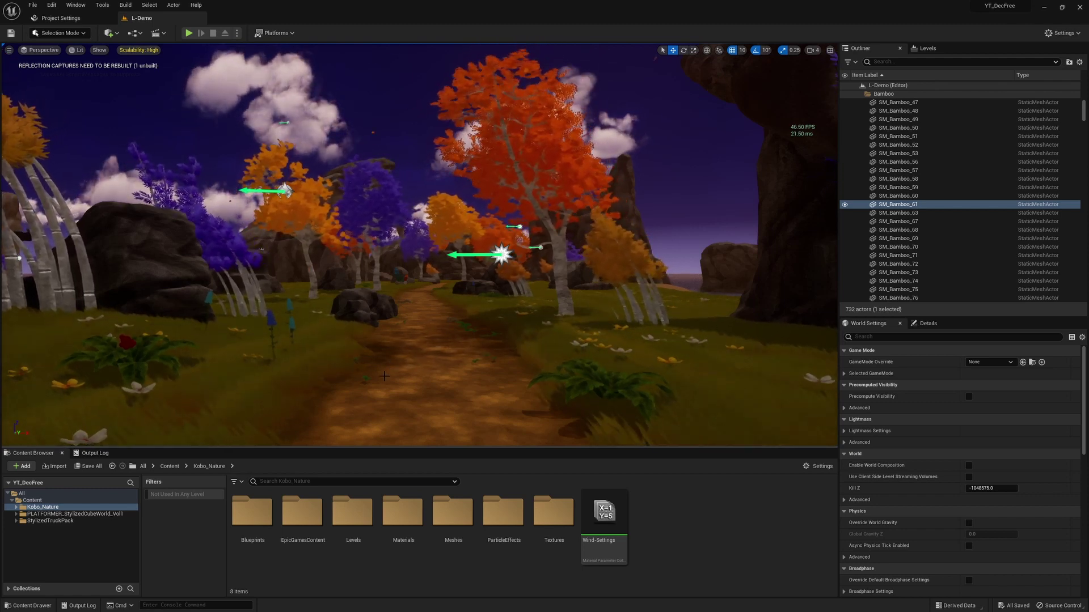
# Expand the Kobo_Nature folder in the content tree and view the coloured trees beside the path from higher up.
pyautogui.doubleClick(55, 507)
pyautogui.moveTo(420, 245); pyautogui.dragTo(437, 262, button='right')
pyautogui.press('e')
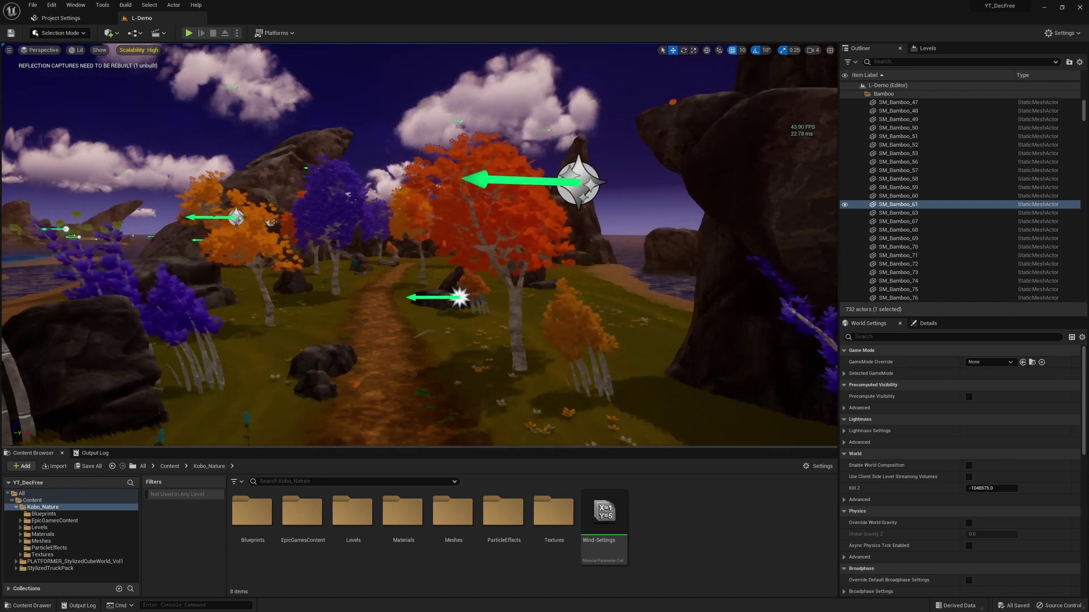
pyautogui.moveTo(452, 131); pyautogui.dragTo(269, 135, button='right')
pyautogui.press('w')
pyautogui.press('w')
pyautogui.press('s')
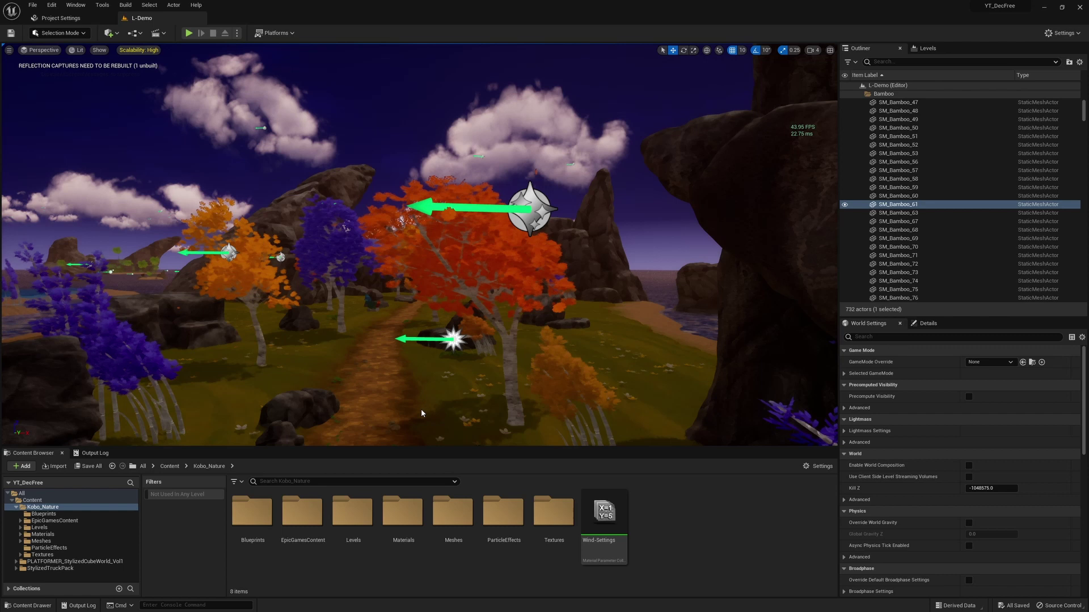
# Find the PostProcessVolume by filtering the level's actors with "post", and show its Post Process Materials array in the details.
pyautogui.click(952, 62)
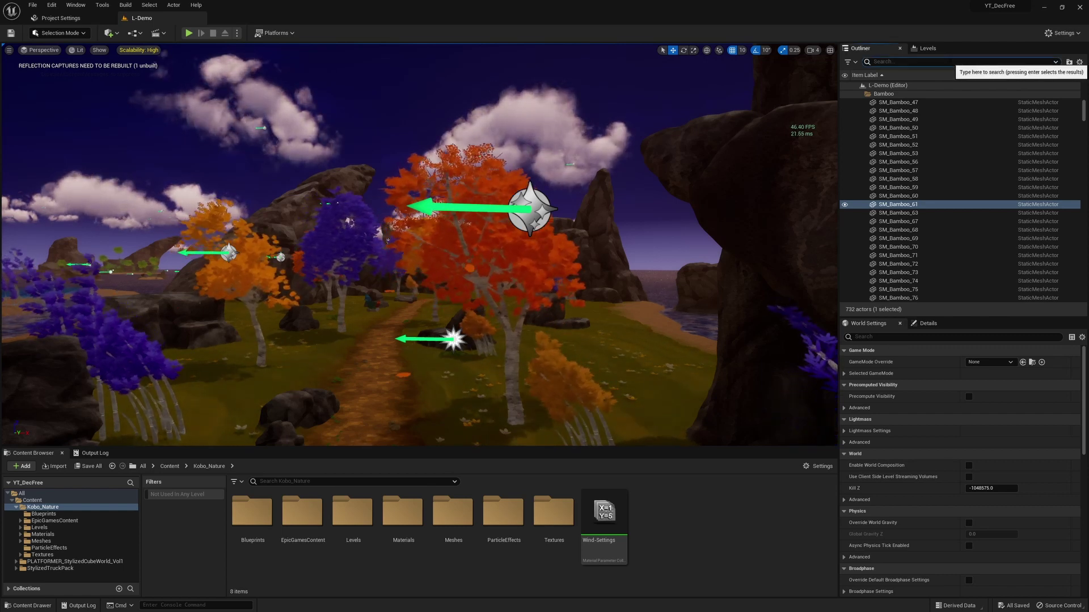
pyautogui.write('post')
pyautogui.click(925, 94)
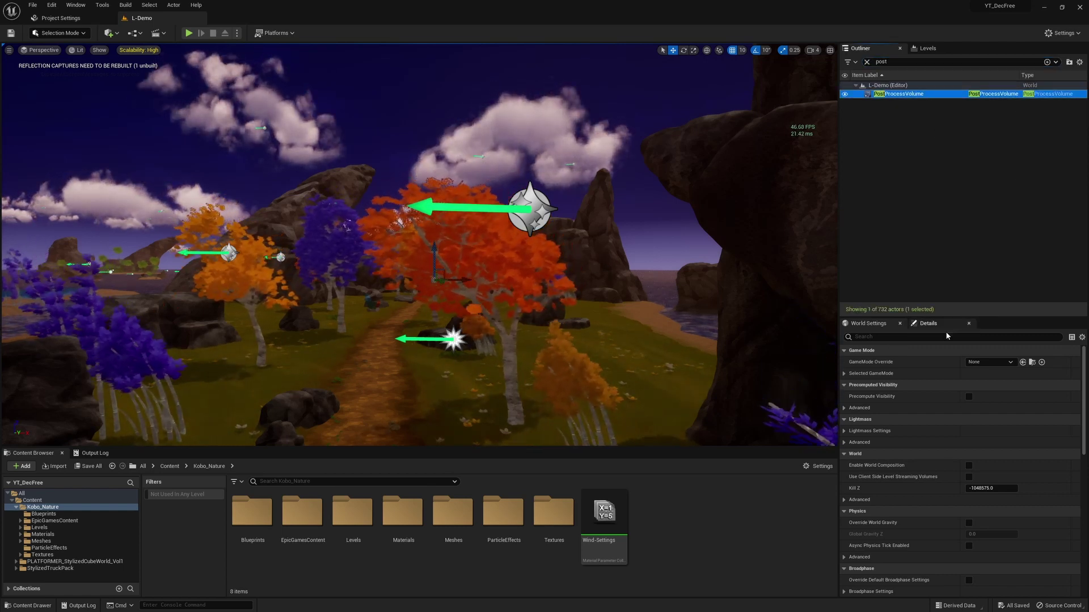
pyautogui.scroll(-10, 953, 447)
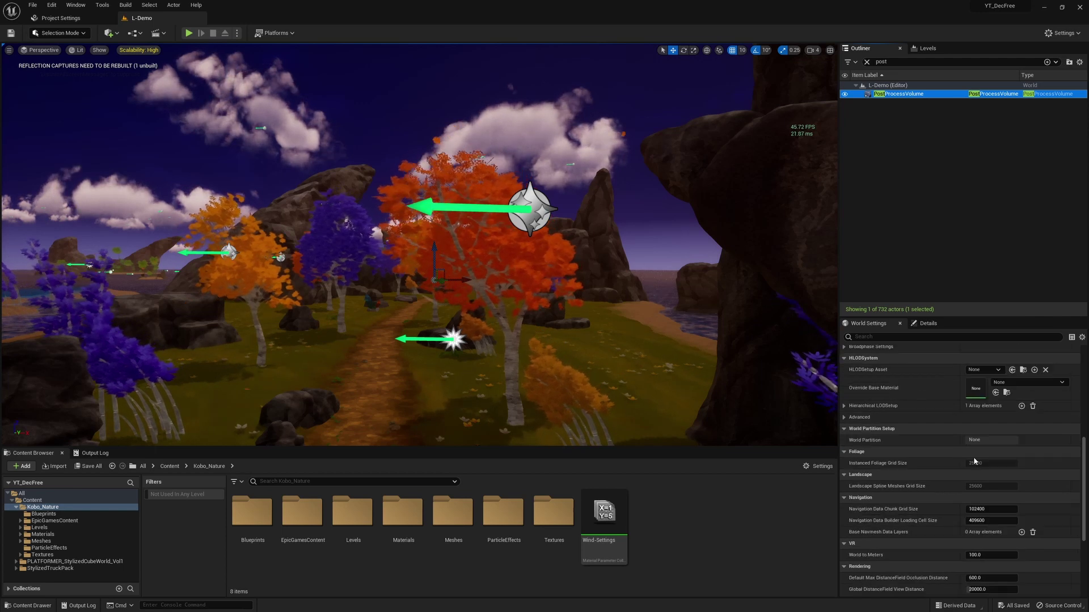
pyautogui.scroll(-3, 936, 456)
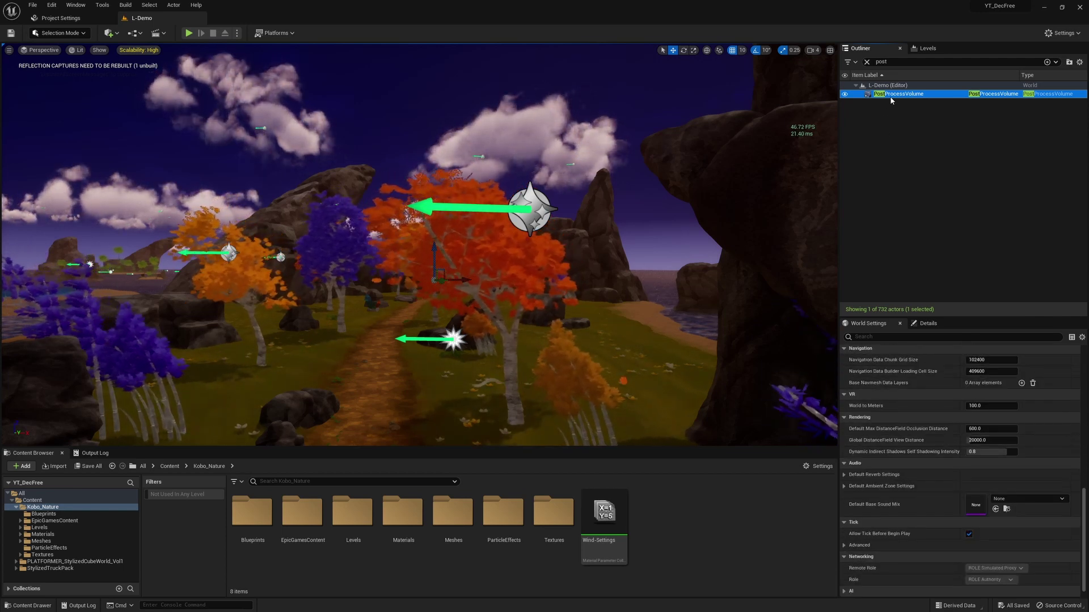
pyautogui.click(927, 323)
pyautogui.scroll(-8, 928, 430)
pyautogui.scroll(1, 935, 446)
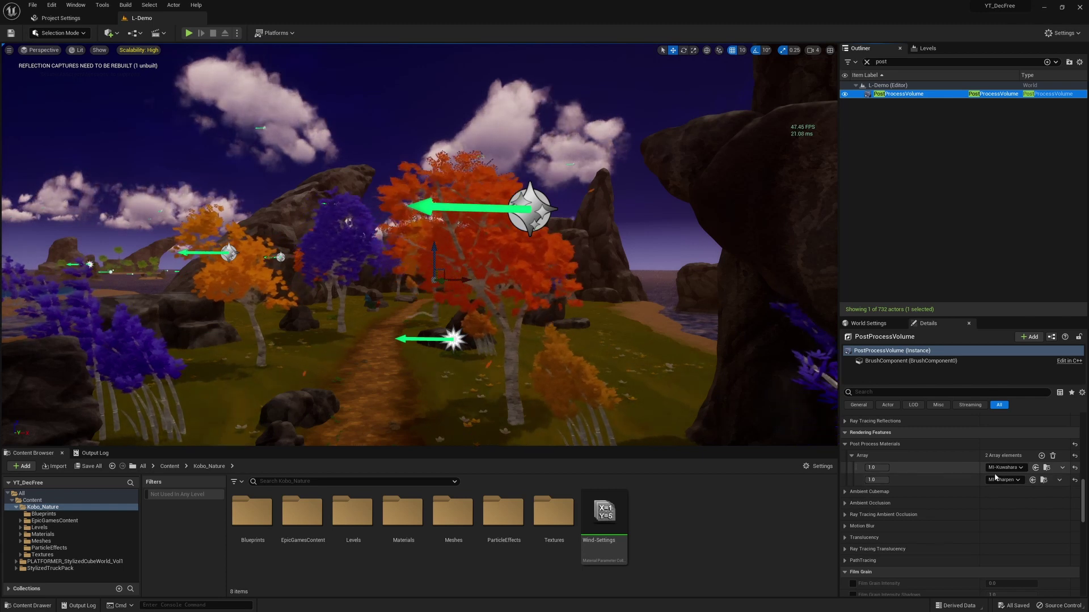
# Open the MI-KuwaharaFilter instance from the volume's first post process material, set Kuwahara Effect Radius to 2.944, and return to the level.
pyautogui.click(1043, 469)
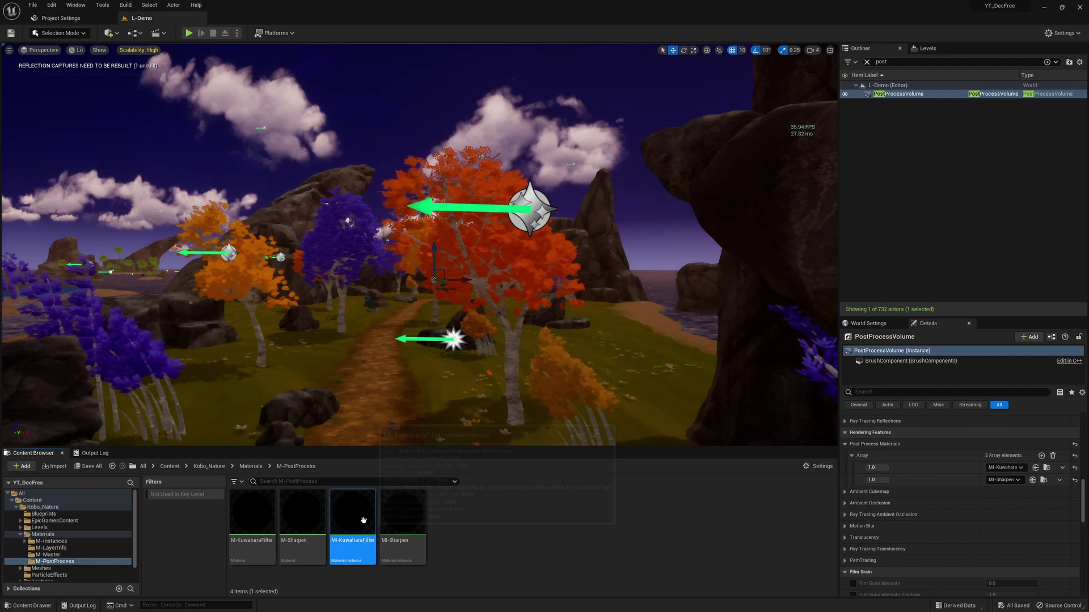
pyautogui.doubleClick(363, 520)
pyautogui.moveTo(152, 164)
pyautogui.mouseDown(button='right')
pyautogui.moveTo(151, 226)
pyautogui.moveTo(152, 181)
pyautogui.mouseUp(button='right')
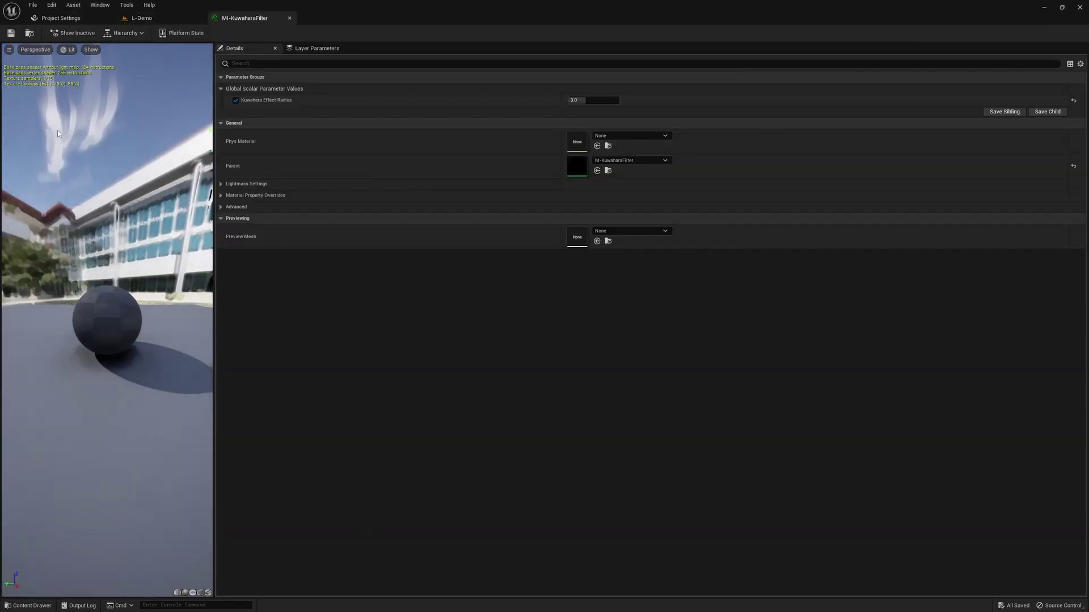
pyautogui.moveTo(588, 100)
pyautogui.mouseDown()
pyautogui.moveTo(609, 100)
pyautogui.moveTo(590, 100)
pyautogui.mouseUp()
pyautogui.click(181, 19)
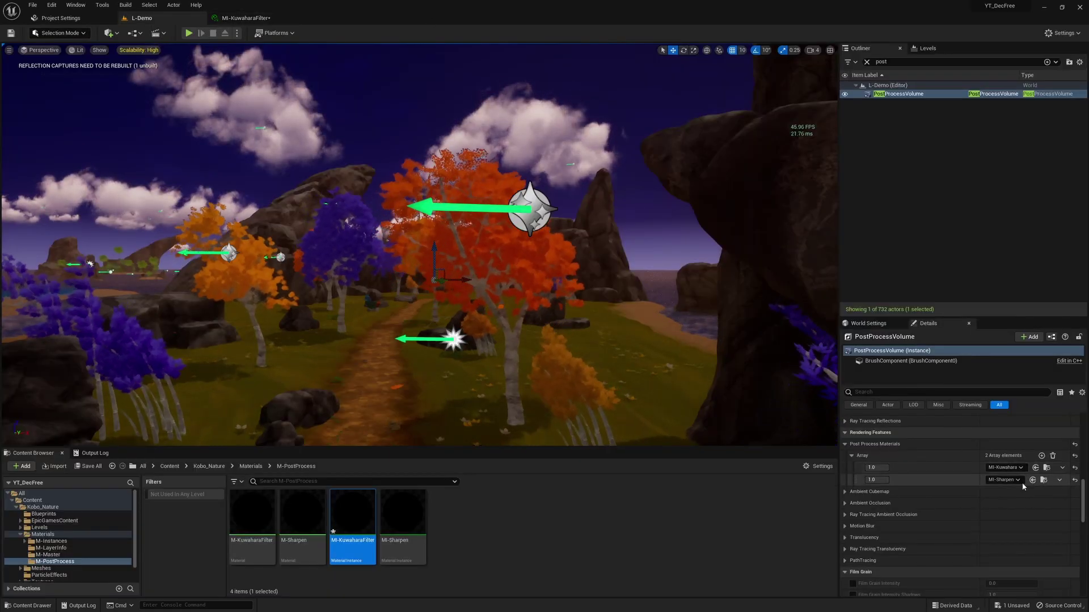
# Open the MI-Sharpen instance from the volume's second post process material and set Sharpen Intensity to 0.264.
pyautogui.click(1044, 480)
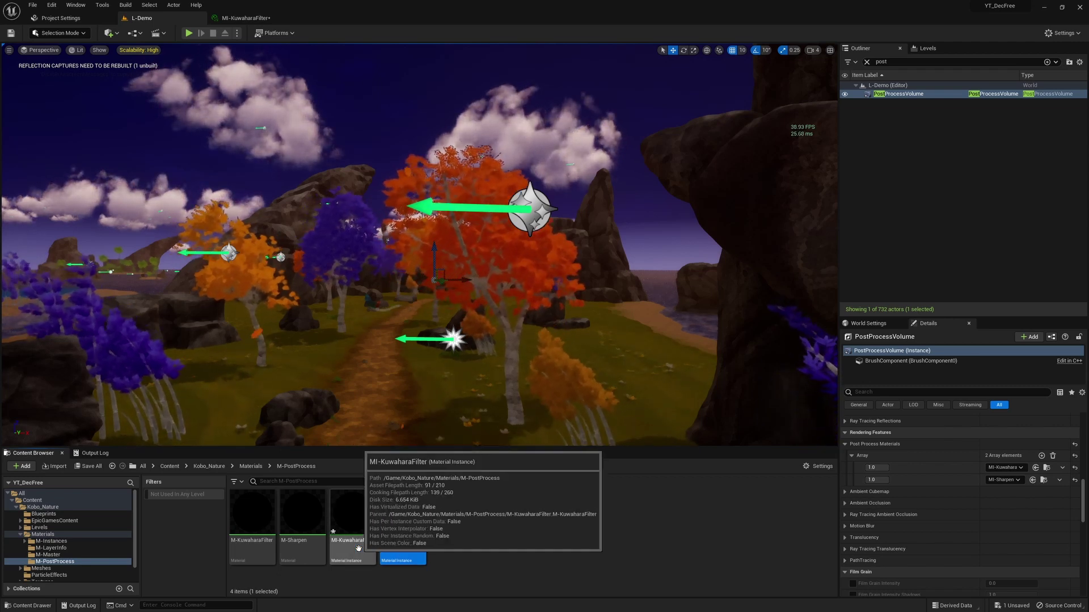
pyautogui.doubleClick(402, 528)
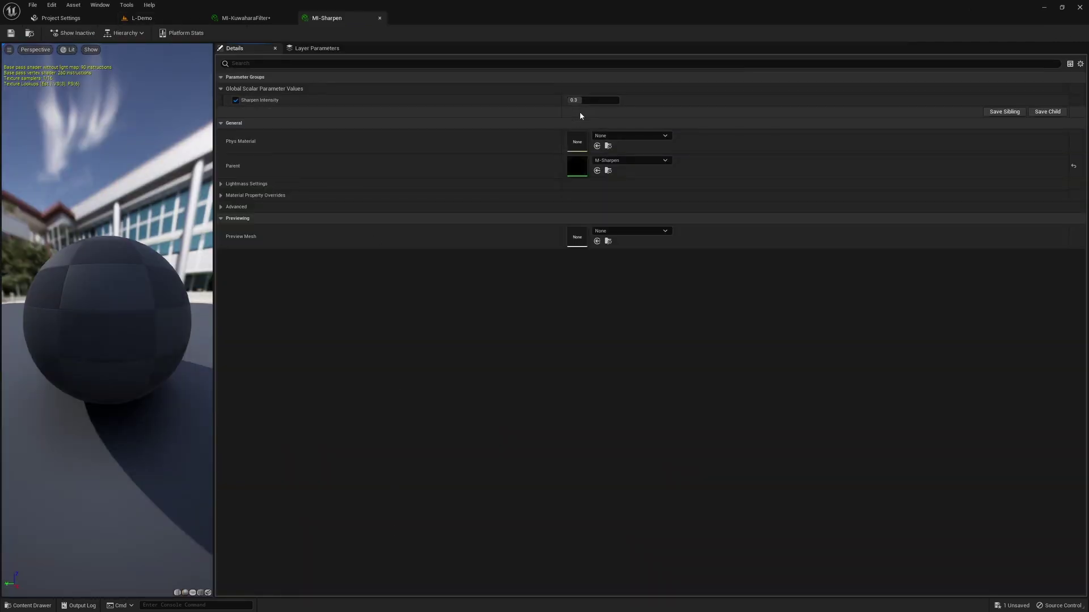
pyautogui.moveTo(580, 101)
pyautogui.mouseDown()
pyautogui.moveTo(619, 101)
pyautogui.moveTo(567, 100)
pyautogui.mouseUp()
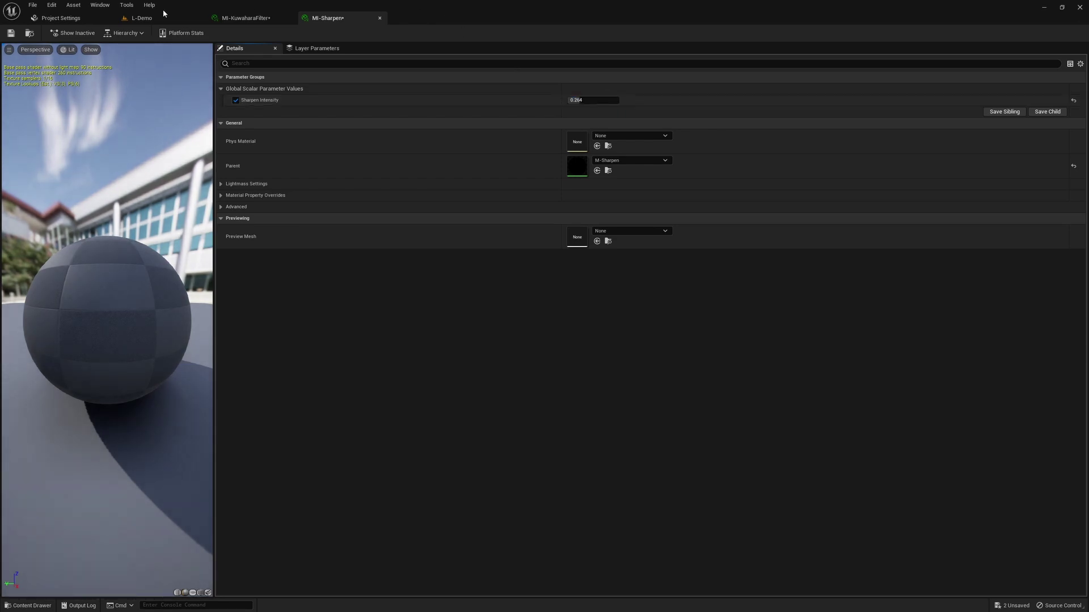
# Undock the MI-KuwaharaFilter and MI-Sharpen editors as separate floating windows over the L-Demo level.
pyautogui.moveTo(246, 18); pyautogui.dragTo(462, 153)
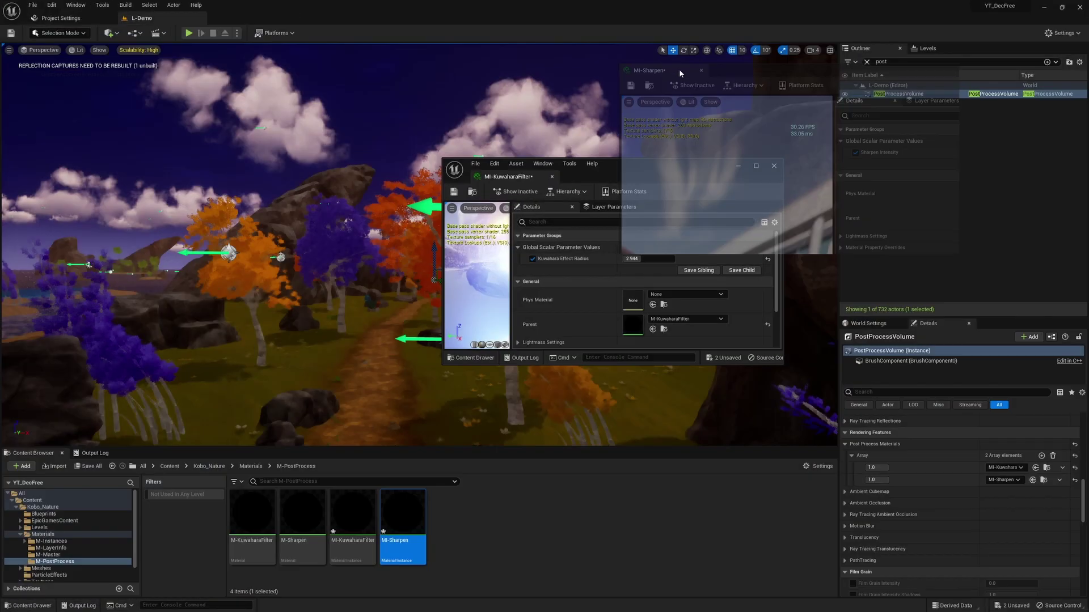
pyautogui.click(616, 163)
pyautogui.moveTo(616, 167); pyautogui.dragTo(626, 230)
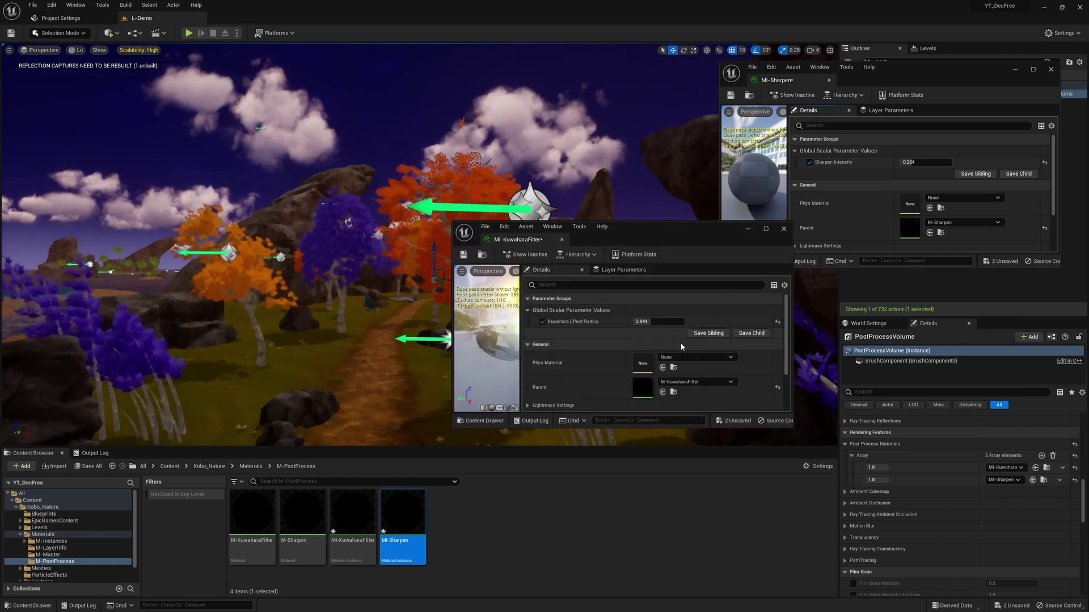
# Set the Kuwahara Effect Radius to 8.0 and the Sharpen Intensity to 1.0 in the floating material instances.
pyautogui.moveTo(640, 322); pyautogui.dragTo(682, 321)
pyautogui.click(919, 163)
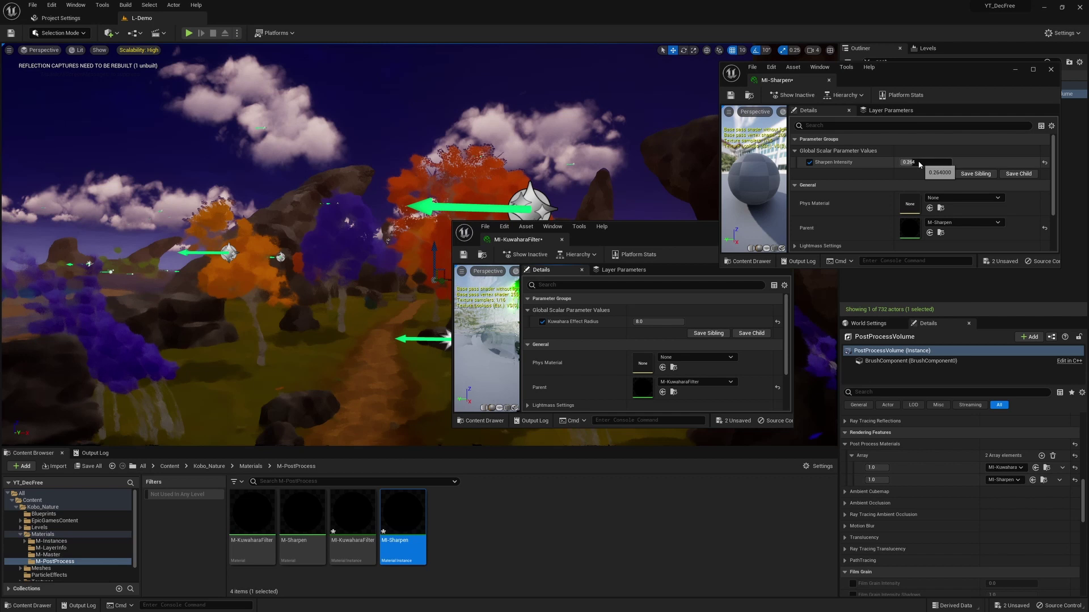
pyautogui.click(920, 165)
pyautogui.write('0.0')
pyautogui.moveTo(921, 161); pyautogui.dragTo(921, 162)
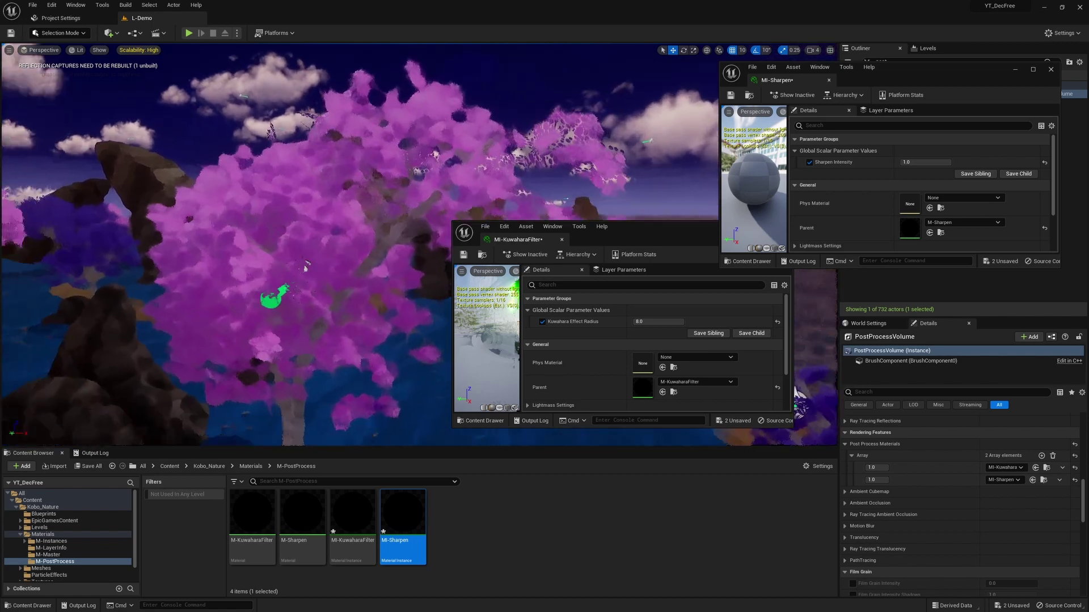
# Inspect the painterly effect across the island, and open the M-Sharpen parent material to view its whole node graph.
pyautogui.moveTo(359, 244); pyautogui.dragTo(533, 227, button='right')
pyautogui.moveTo(307, 199); pyautogui.dragTo(271, 192, button='right')
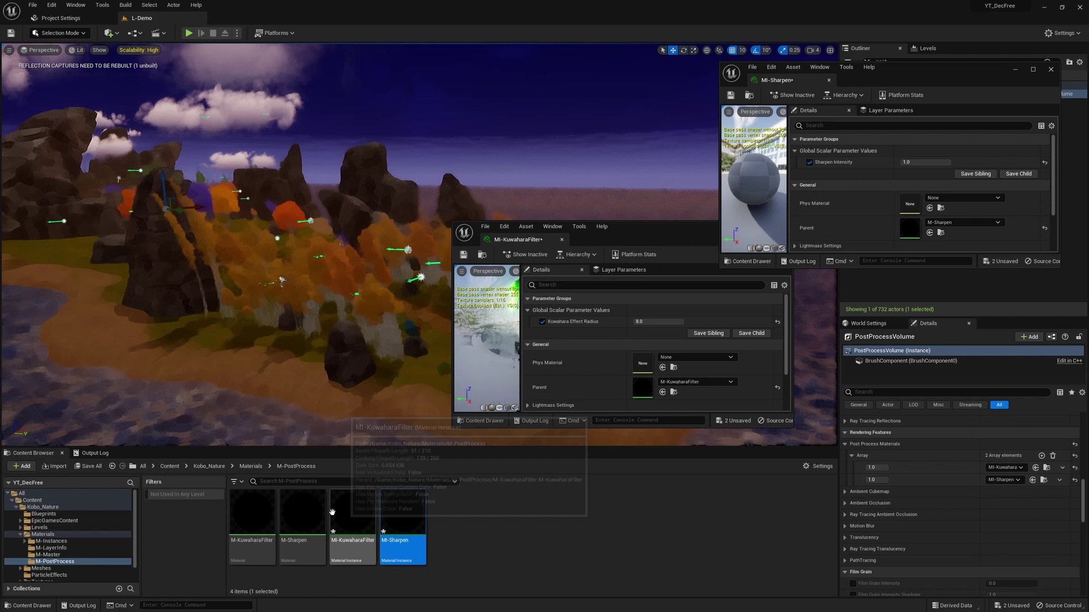
pyautogui.doubleClick(295, 521)
pyautogui.scroll(-5, 368, 283)
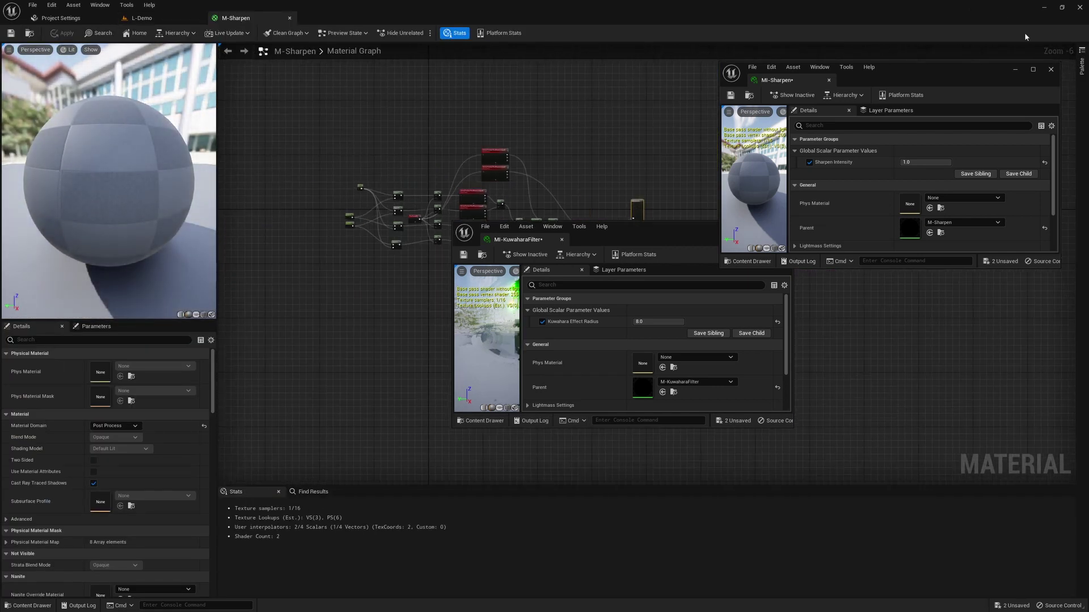
# Close the two floating material instance windows and open the M-KuwaharaFilter parent material to view its whole node graph.
pyautogui.click(1052, 69)
pyautogui.click(784, 229)
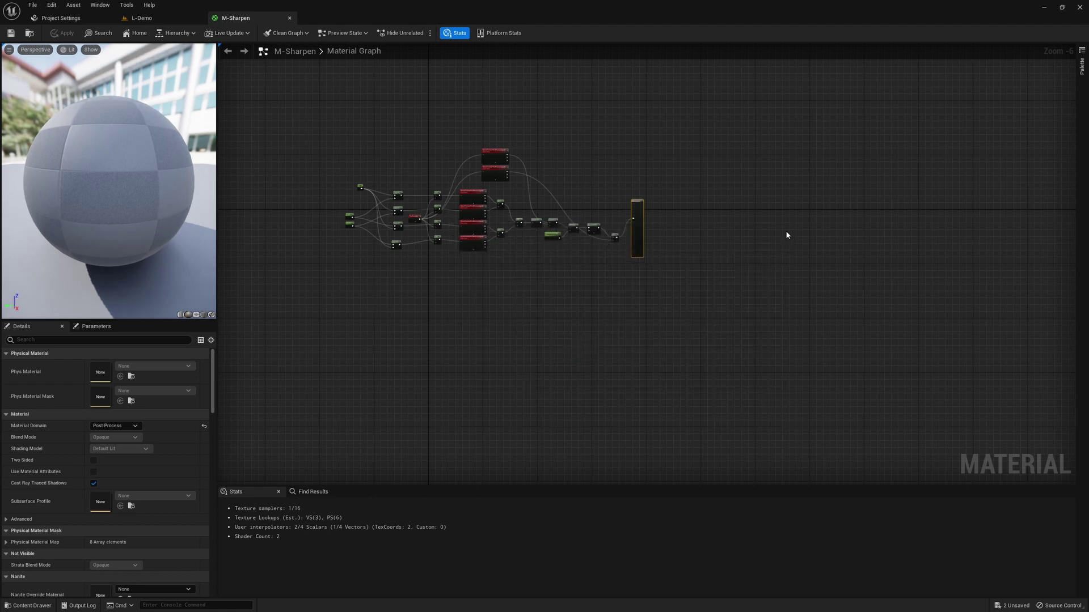
pyautogui.click(181, 16)
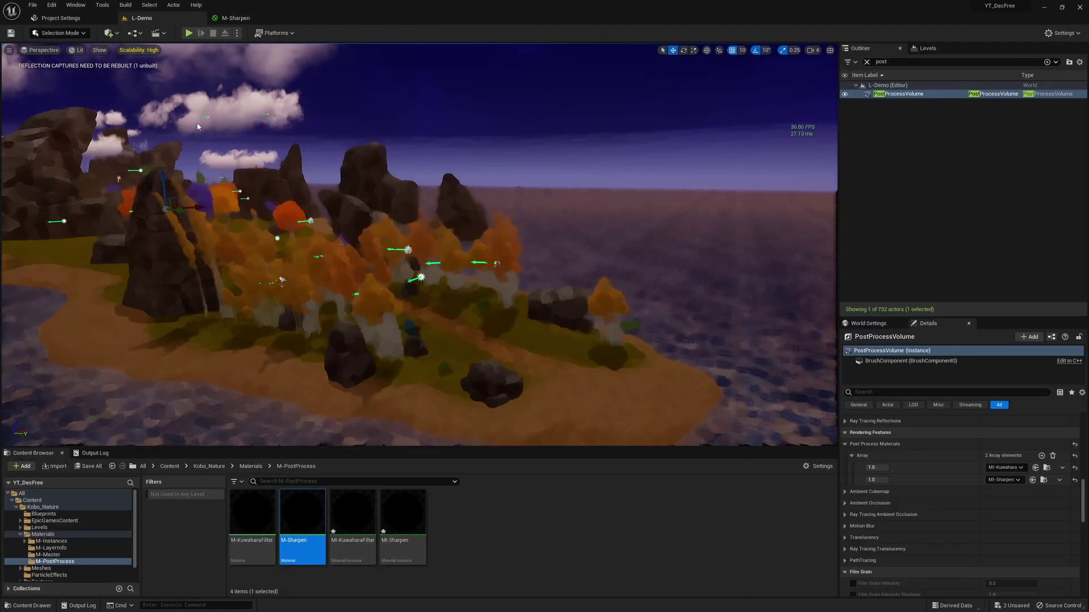
pyautogui.doubleClick(265, 504)
pyautogui.press('Home')
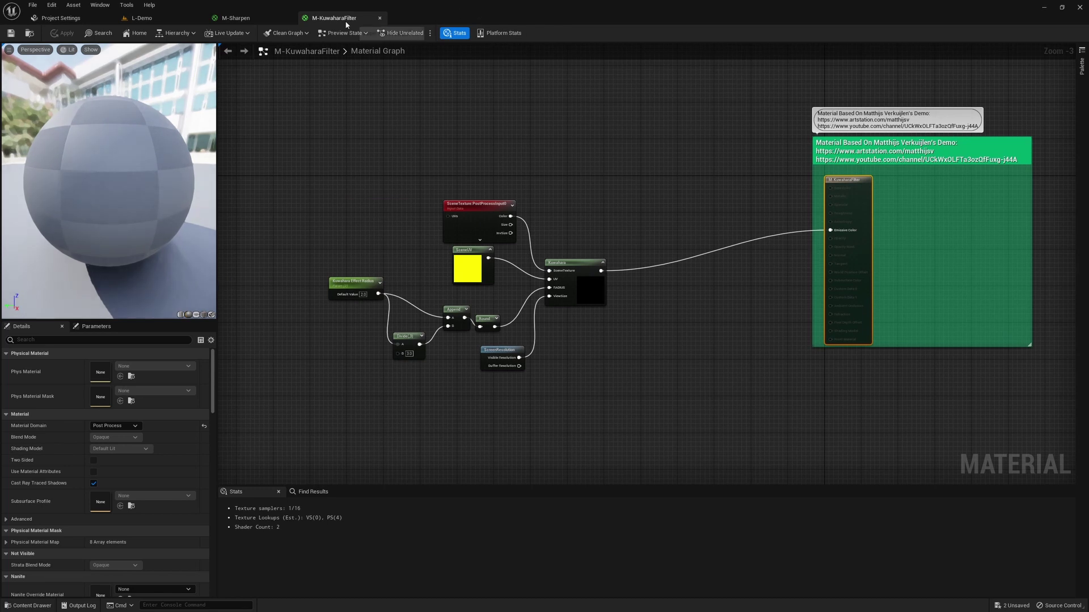
# Close the M-KuwaharaFilter and M-Sharpen material editors and show the contents of the Kobo_Nature M-Master folder.
pyautogui.click(379, 18)
pyautogui.click(288, 18)
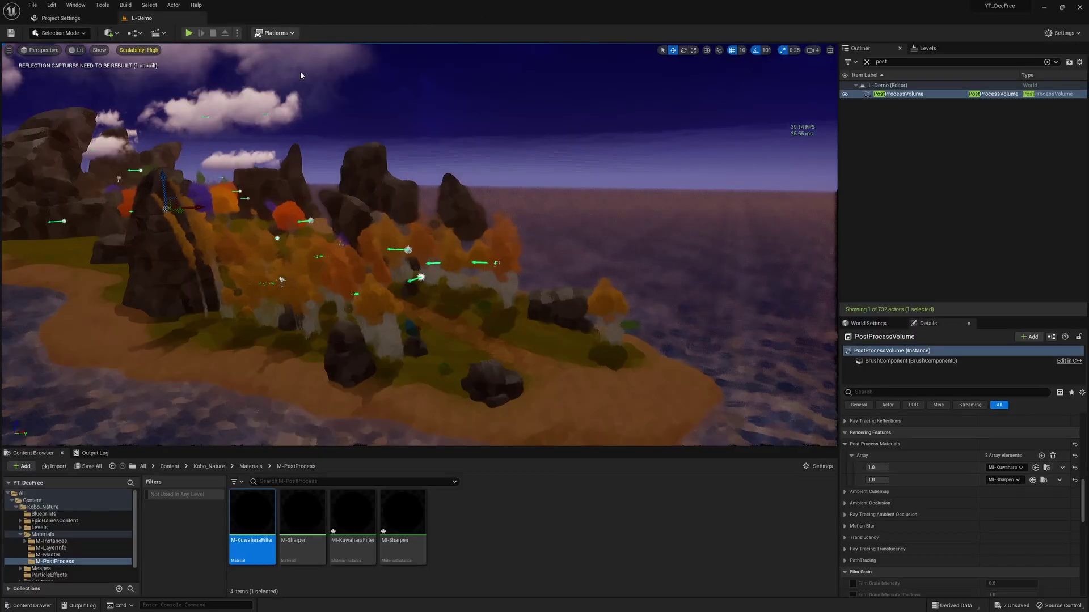
pyautogui.click(84, 554)
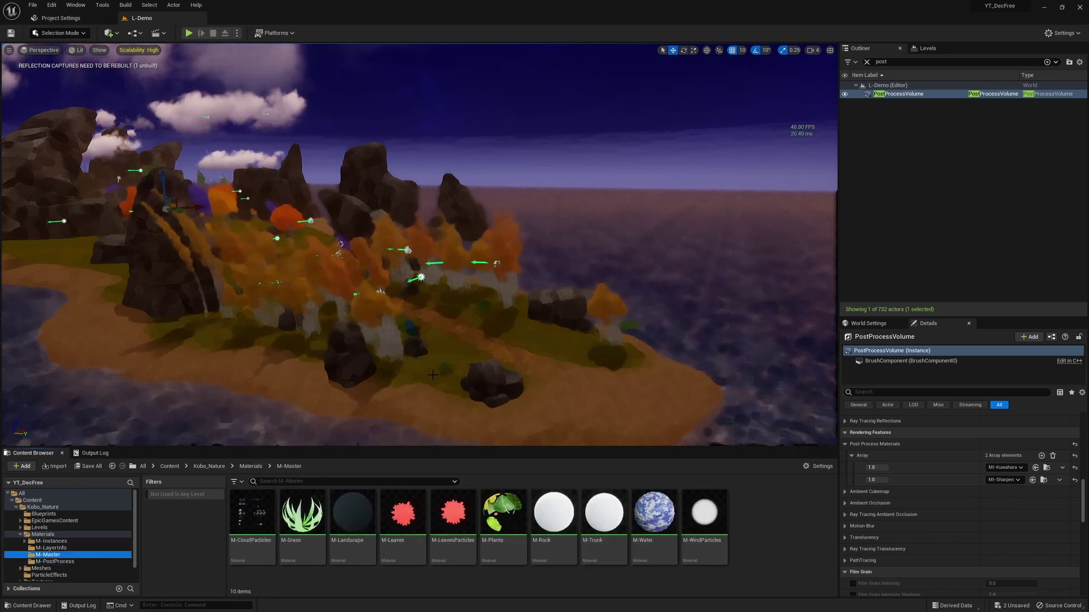
# Undo the recent Kuwahara Effect Radius edits and actor selection changes, and inspect the island's shore, water and bamboo trees.
pyautogui.rightClick(524, 359)
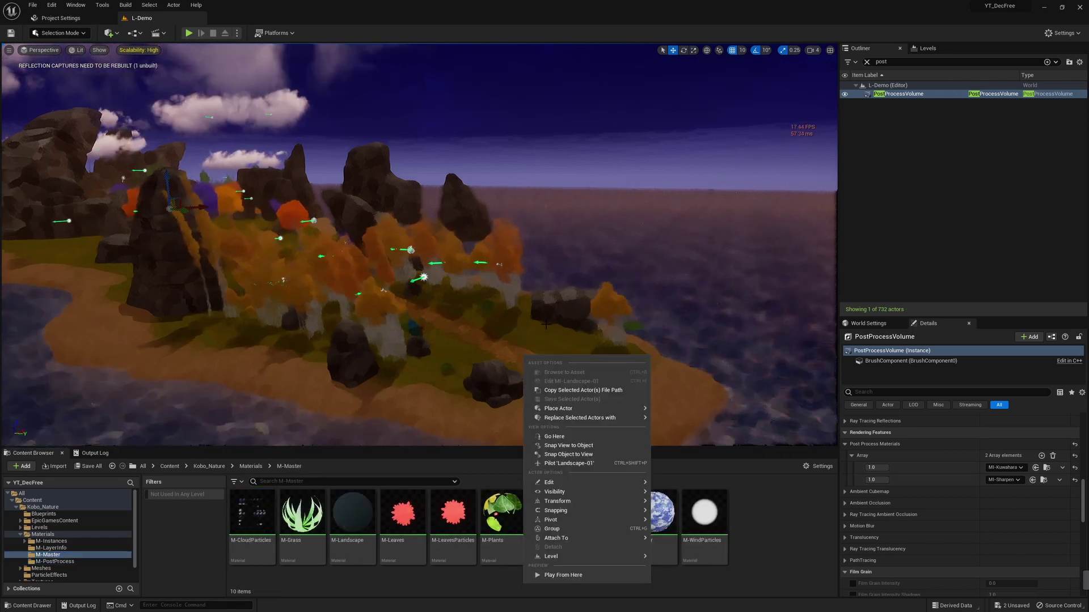
pyautogui.hotkey('ctrl', 'z')
pyautogui.hotkey('ctrl', 'z')
pyautogui.moveTo(623, 342); pyautogui.dragTo(709, 362, button='right')
pyautogui.hotkey('ctrl', 'z')
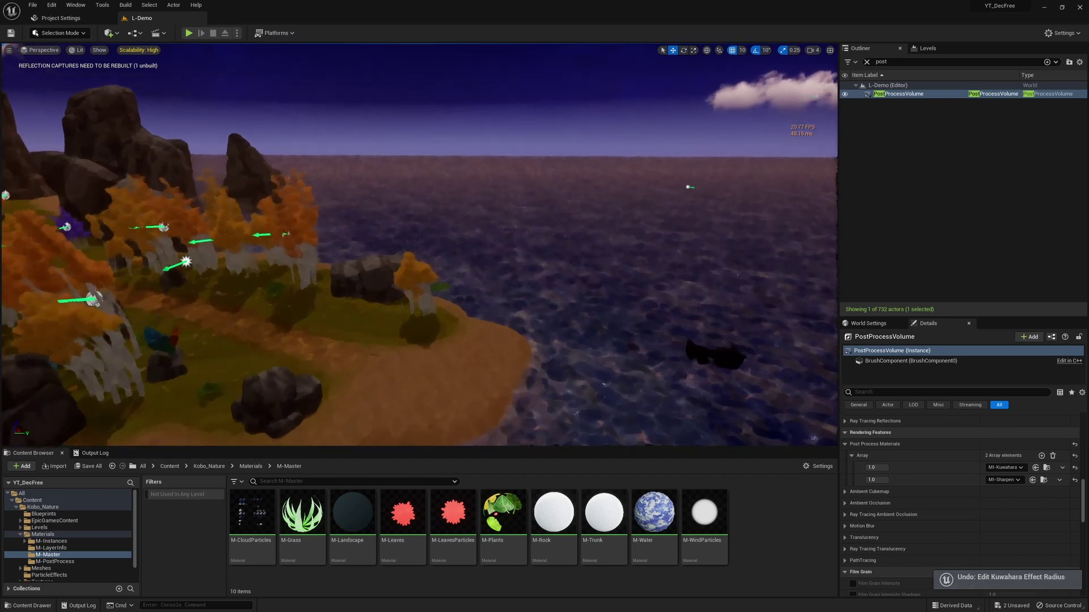
pyautogui.press('w')
pyautogui.moveTo(602, 347); pyautogui.dragTo(386, 345, button='right')
pyautogui.hotkey('ctrl', 'z')
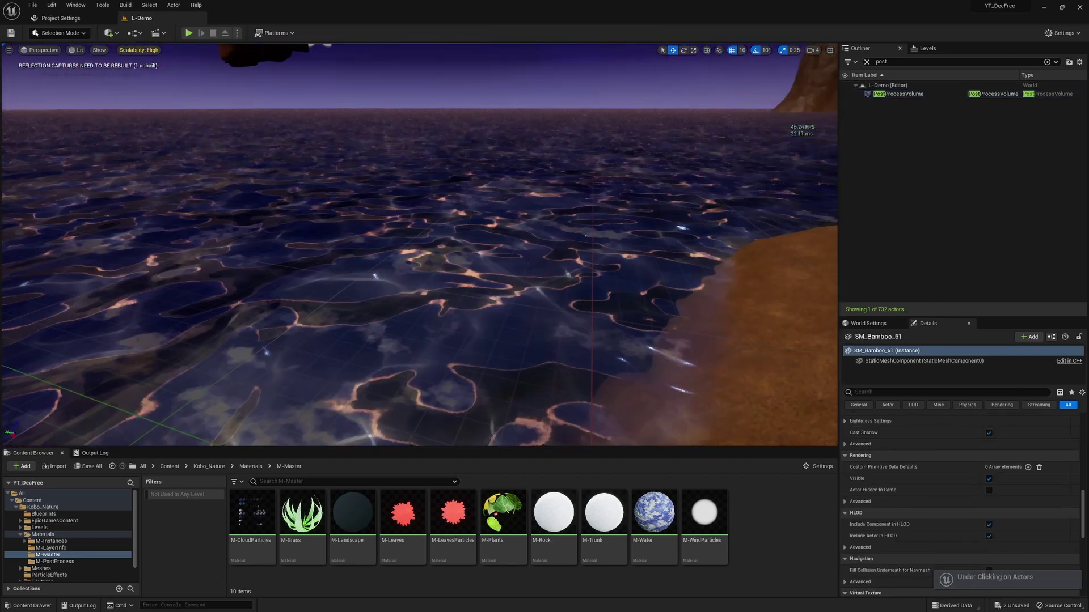
pyautogui.moveTo(561, 300); pyautogui.dragTo(771, 272, button='right')
pyautogui.press('w')
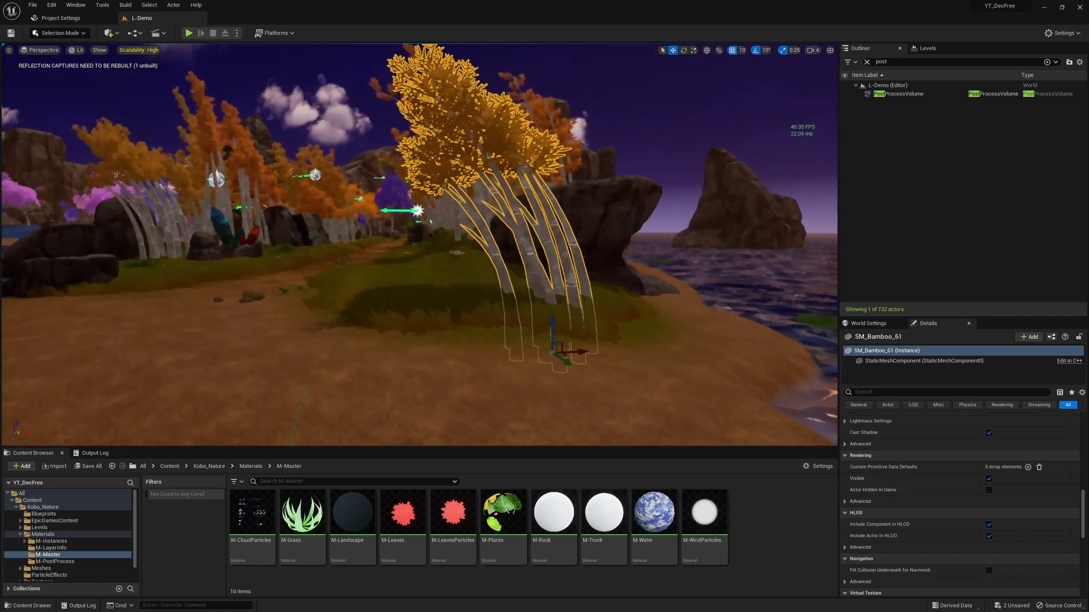
pyautogui.moveTo(471, 303); pyautogui.dragTo(465, 303, button='right')
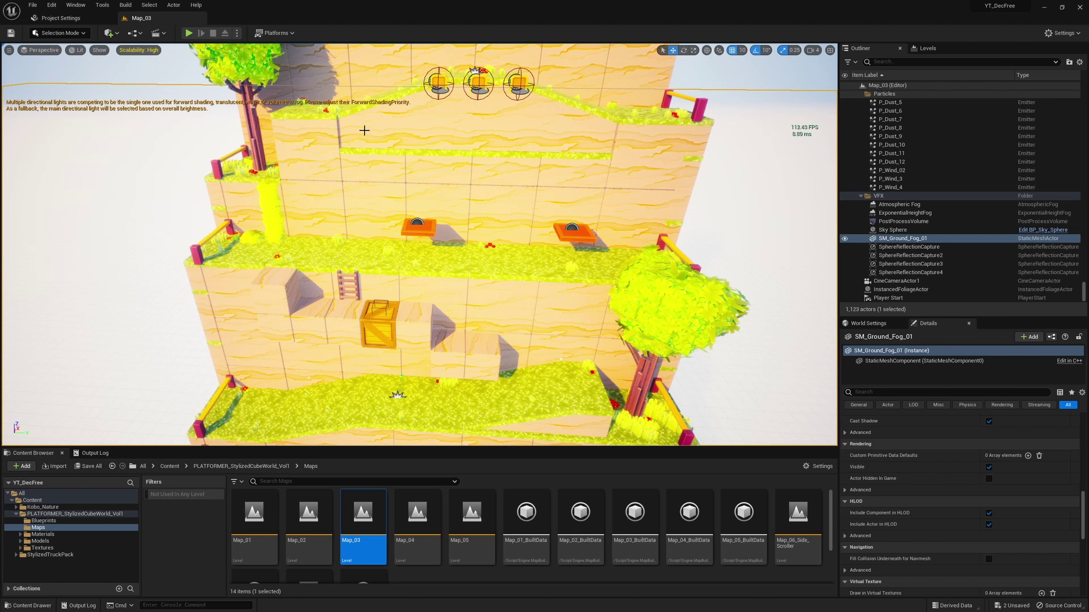
# Examine the stepped block tower of Map_03 in the Stylized Cube World platformer pack from several angles.
pyautogui.scroll(-1, 354, 112)
pyautogui.moveTo(170, 107); pyautogui.dragTo(152, 94, button='right')
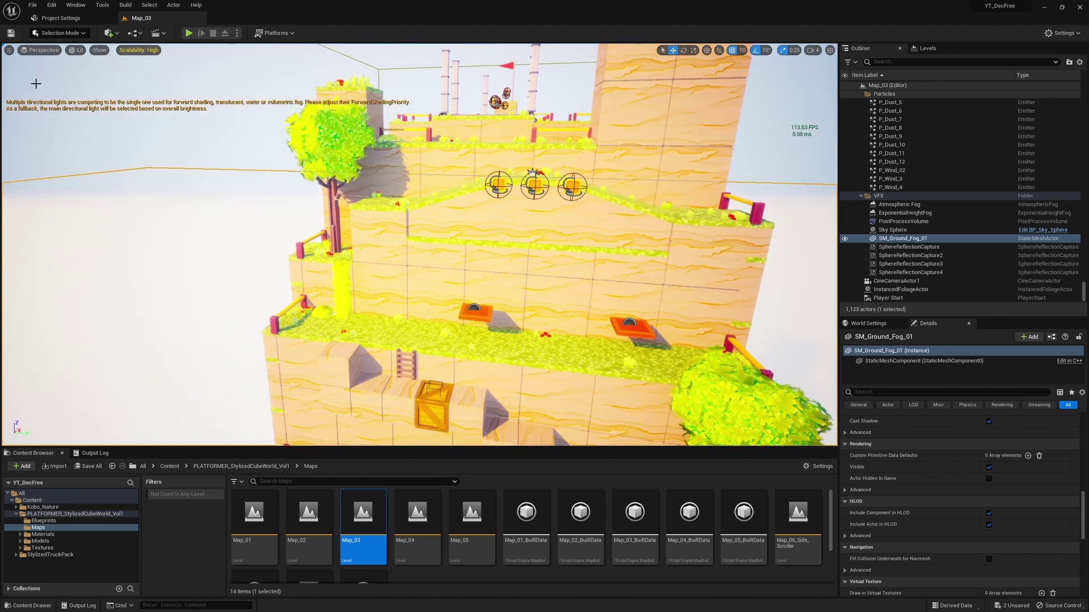
pyautogui.moveTo(29, 85); pyautogui.dragTo(114, 103, button='right')
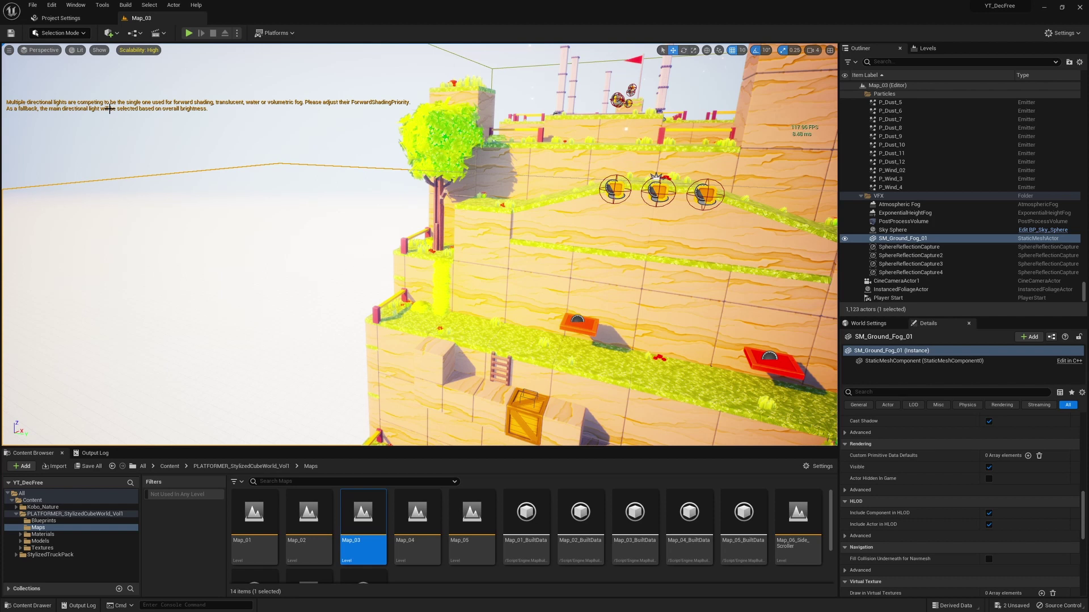
pyautogui.moveTo(109, 109); pyautogui.dragTo(466, 71, button='right')
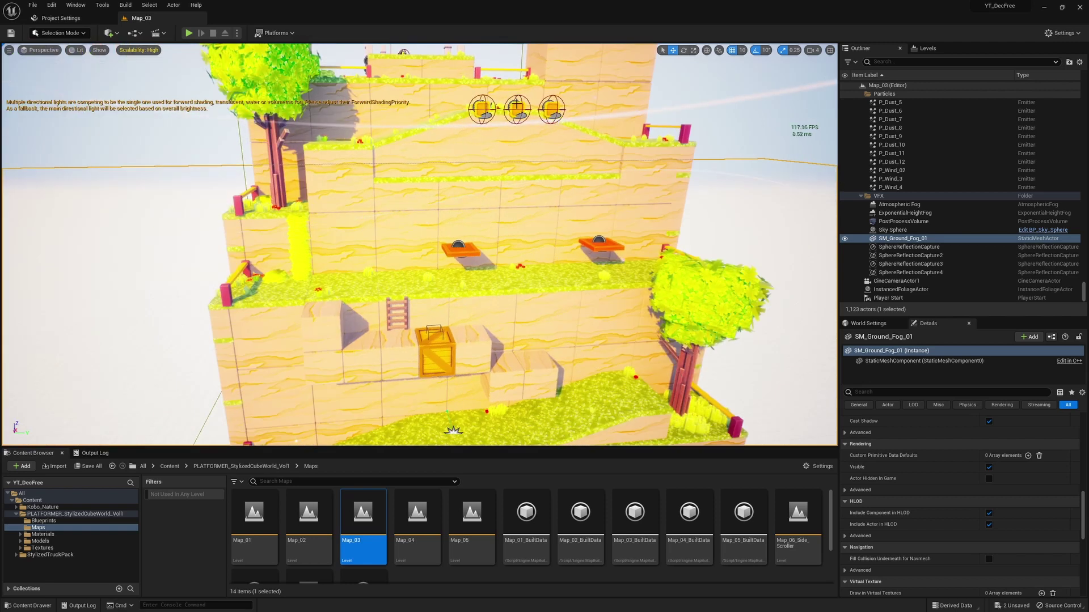
pyautogui.moveTo(551, 104); pyautogui.dragTo(658, 121, button='right')
pyautogui.moveTo(521, 142); pyautogui.dragTo(558, 151, button='right')
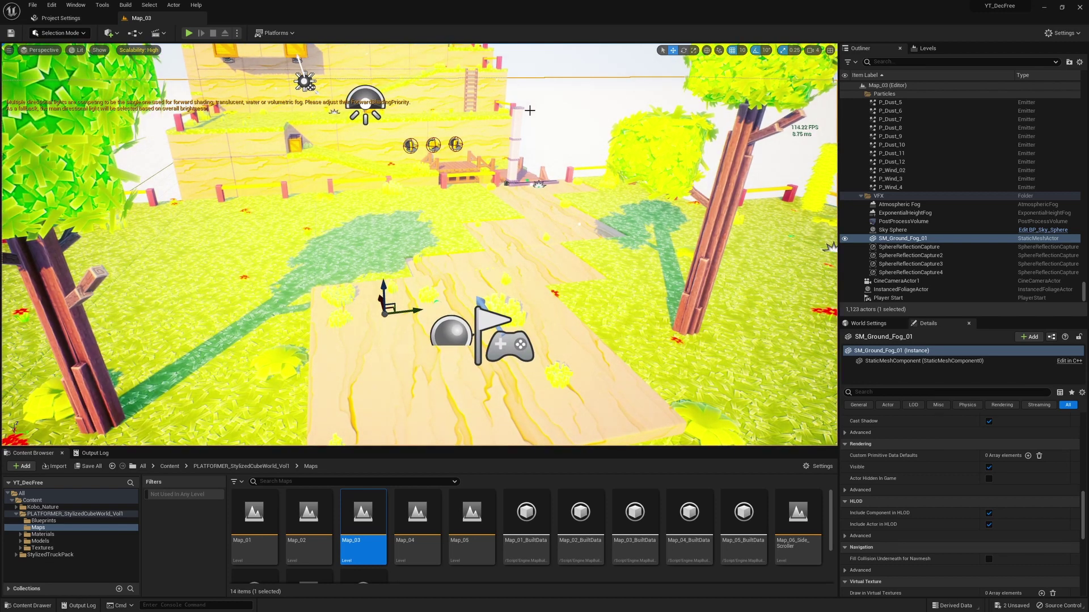
# Inspect Map_03's grass, trees and fenced ground area up close, along with the tower's crates, bridges and ladders.
pyautogui.moveTo(529, 110)
pyautogui.mouseDown(button='right')
pyautogui.moveTo(529, 120)
pyautogui.moveTo(516, 109)
pyautogui.mouseUp(button='right')
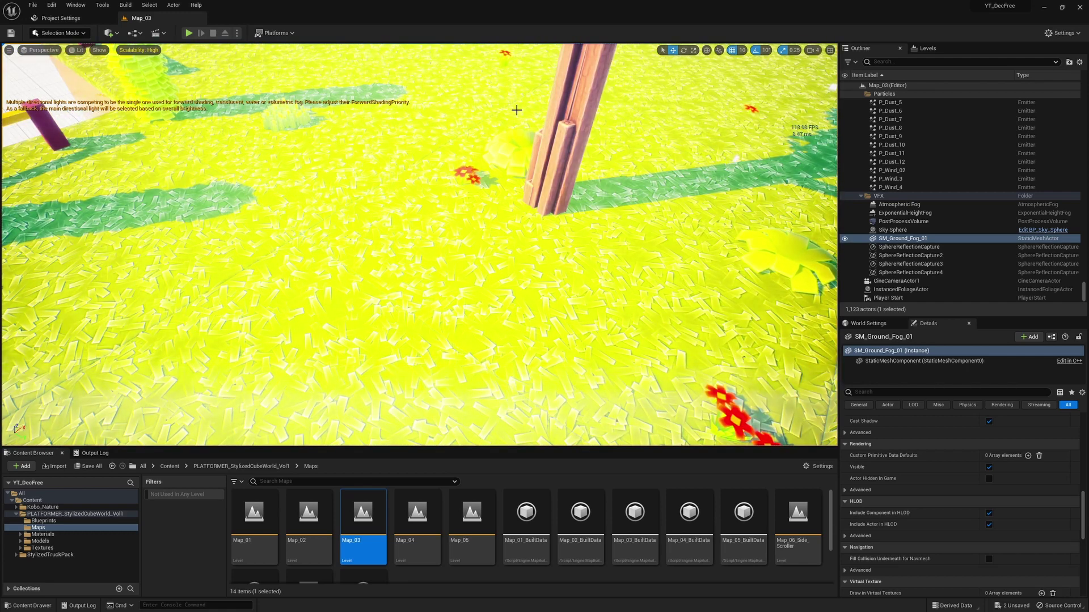
pyautogui.moveTo(516, 110); pyautogui.dragTo(516, 110, button='right')
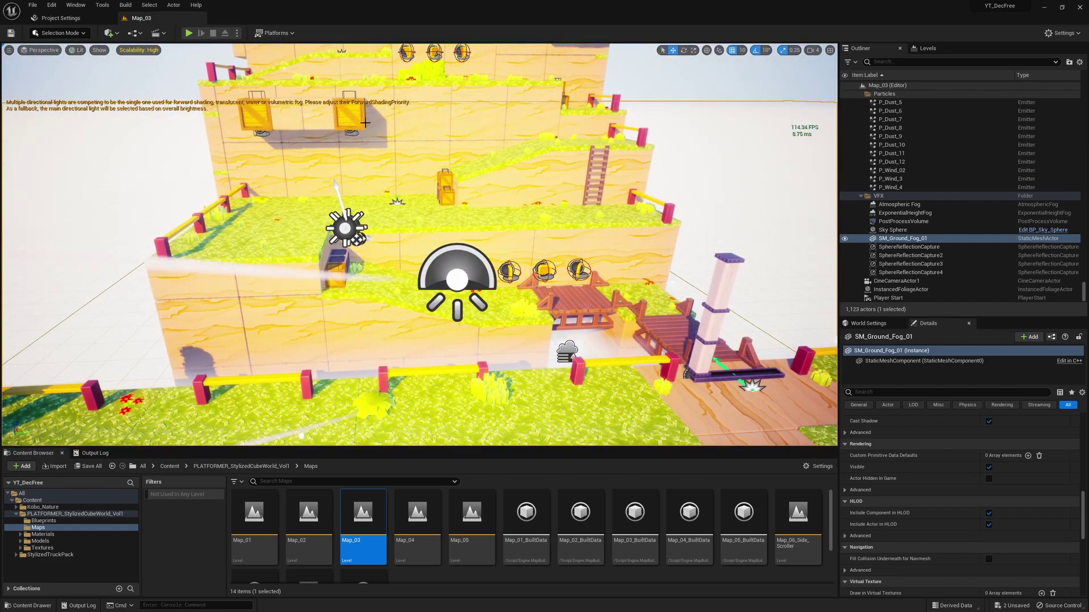
pyautogui.moveTo(421, 259); pyautogui.dragTo(422, 253, button='right')
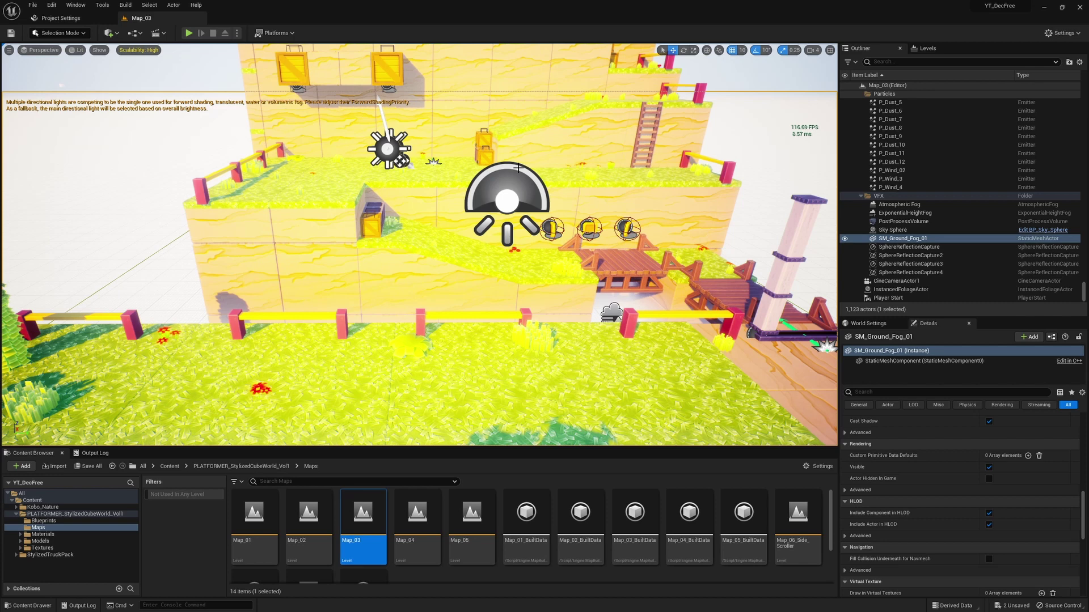
pyautogui.moveTo(595, 164); pyautogui.dragTo(542, 156, button='right')
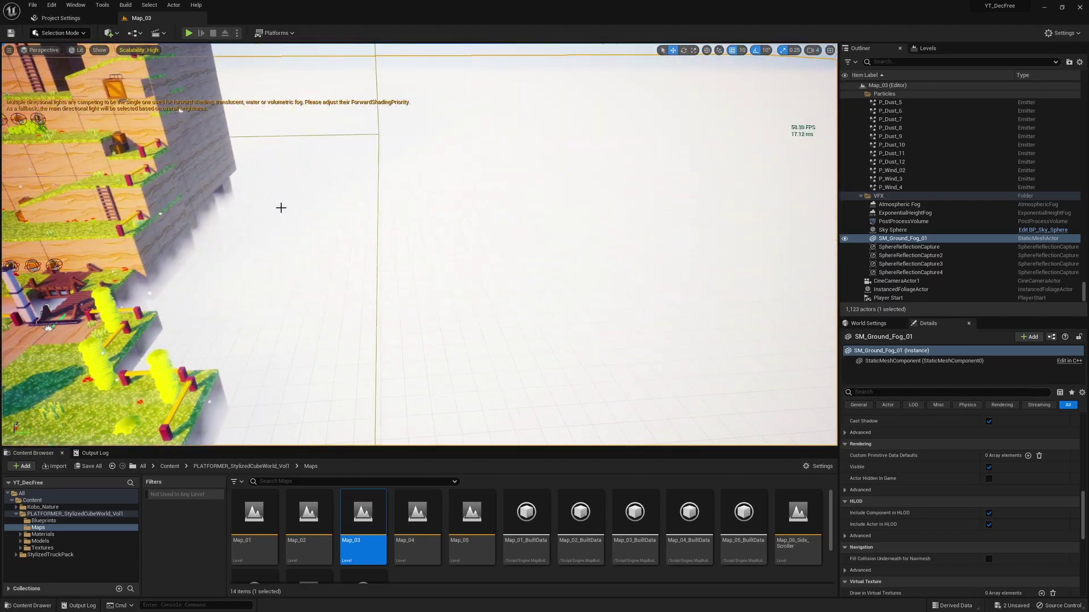
pyautogui.moveTo(281, 208); pyautogui.dragTo(280, 208, button='right')
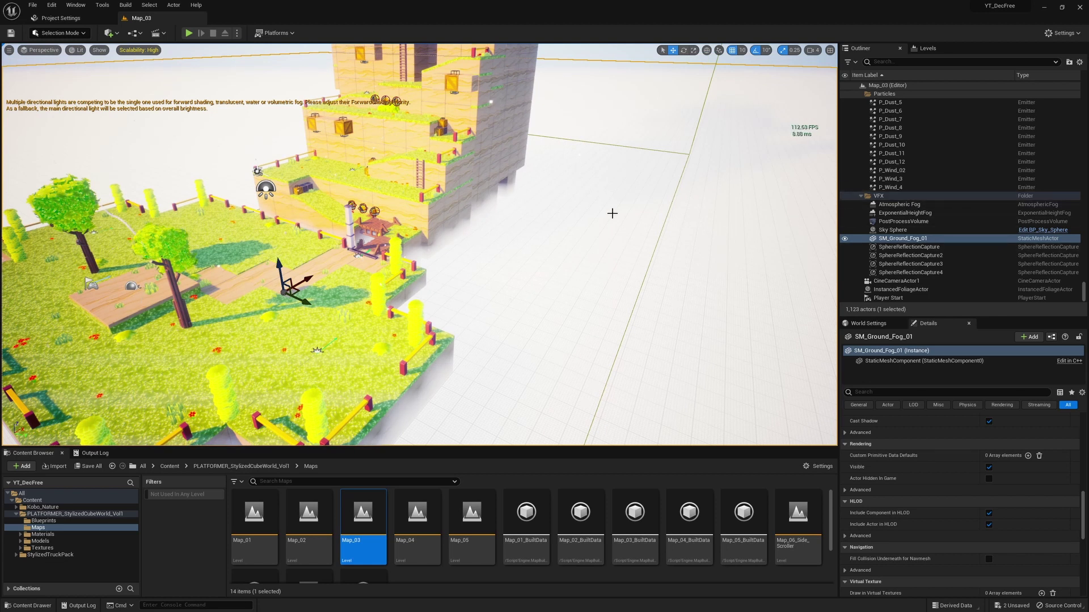
pyautogui.moveTo(612, 213); pyautogui.dragTo(612, 213, button='right')
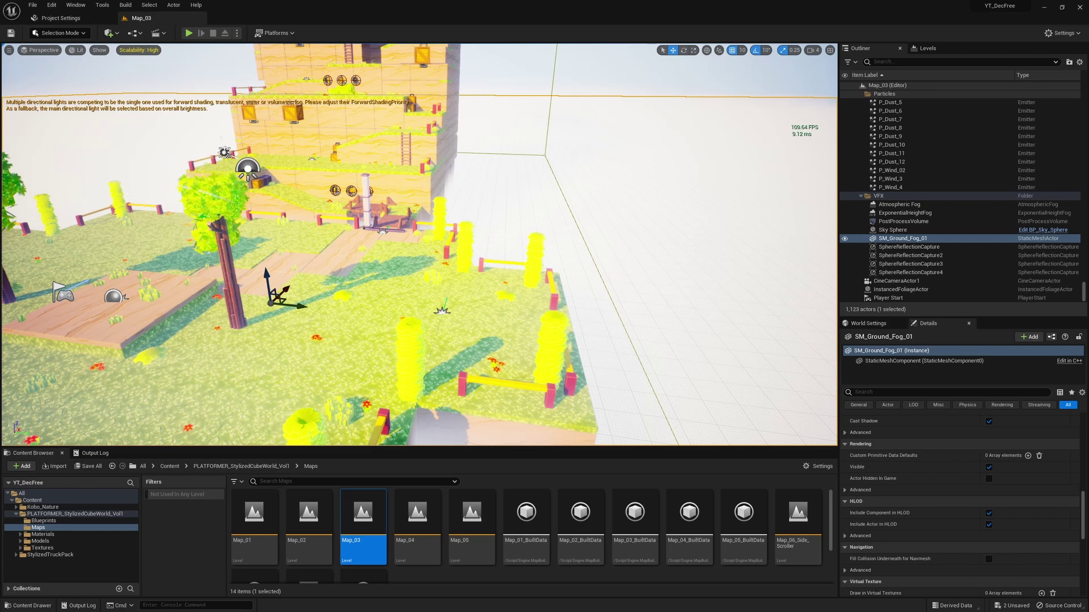
pyautogui.moveTo(540, 127); pyautogui.dragTo(525, 164, button='right')
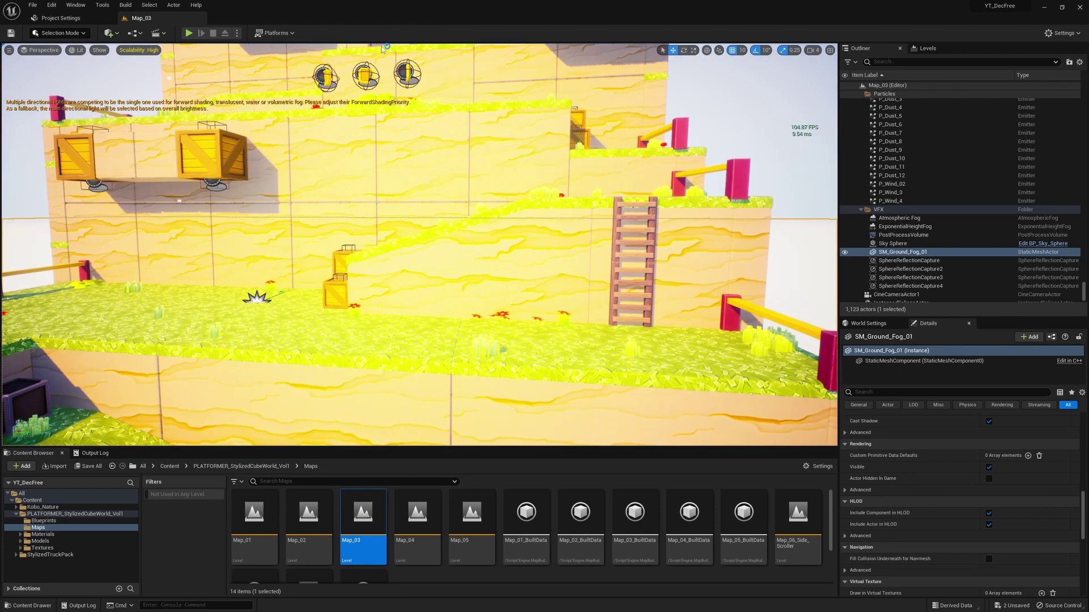
pyautogui.moveTo(414, 156); pyautogui.dragTo(286, 55, button='right')
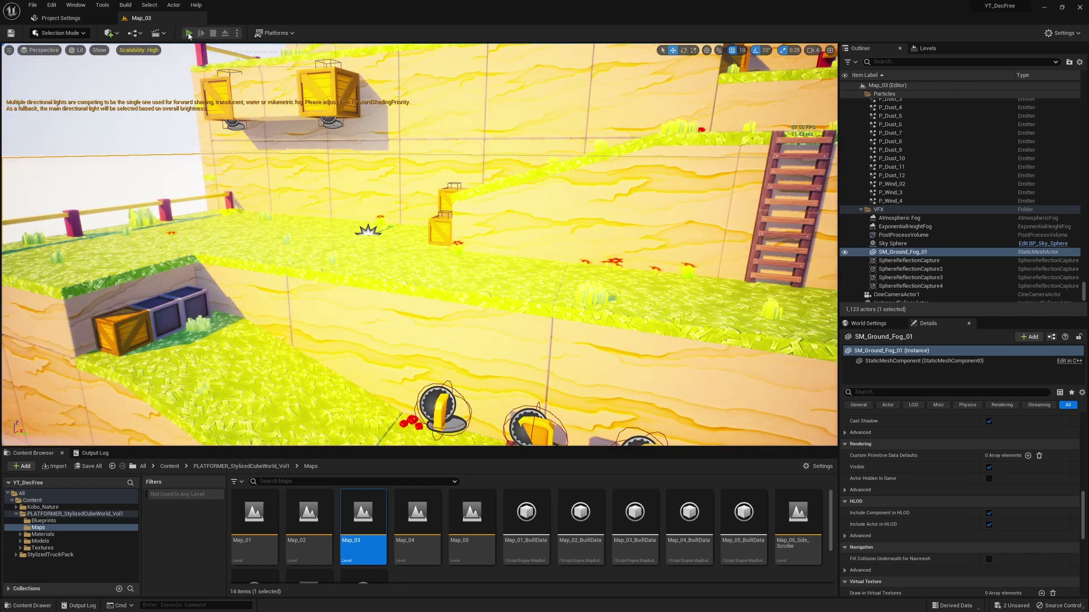
# Play Map_03 in the editor, fly around the tower to watch the moving platforms, and stop the session.
pyautogui.click(189, 33)
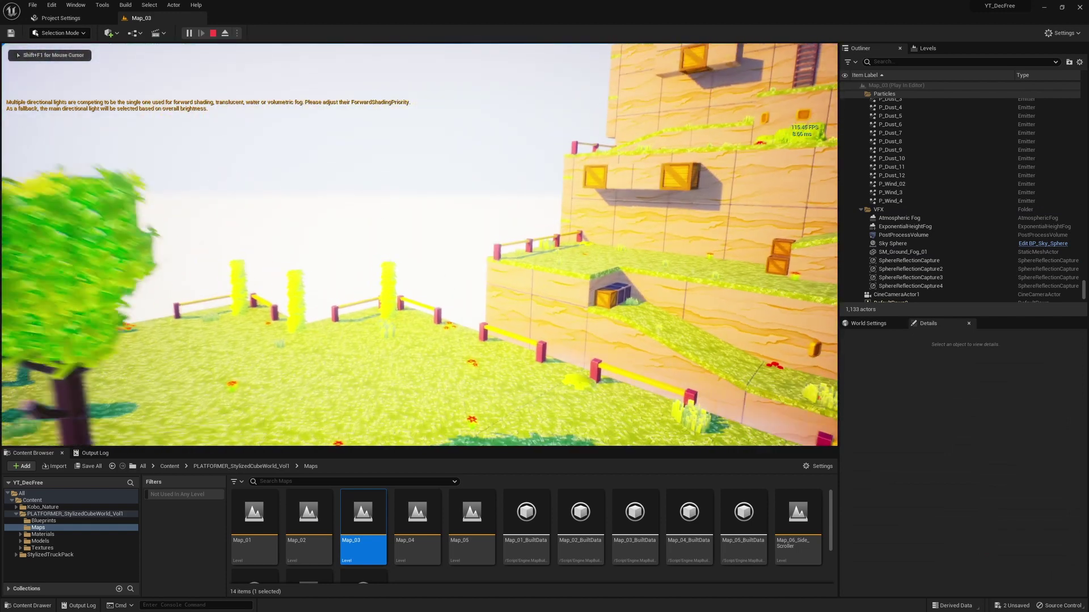
pyautogui.press('s')
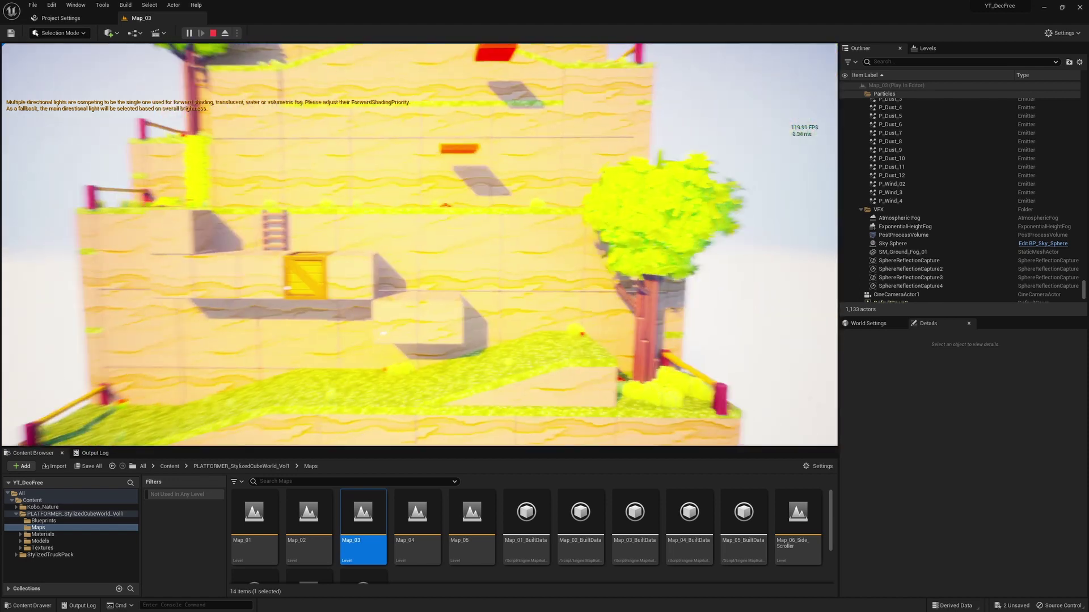
pyautogui.press('Escape')
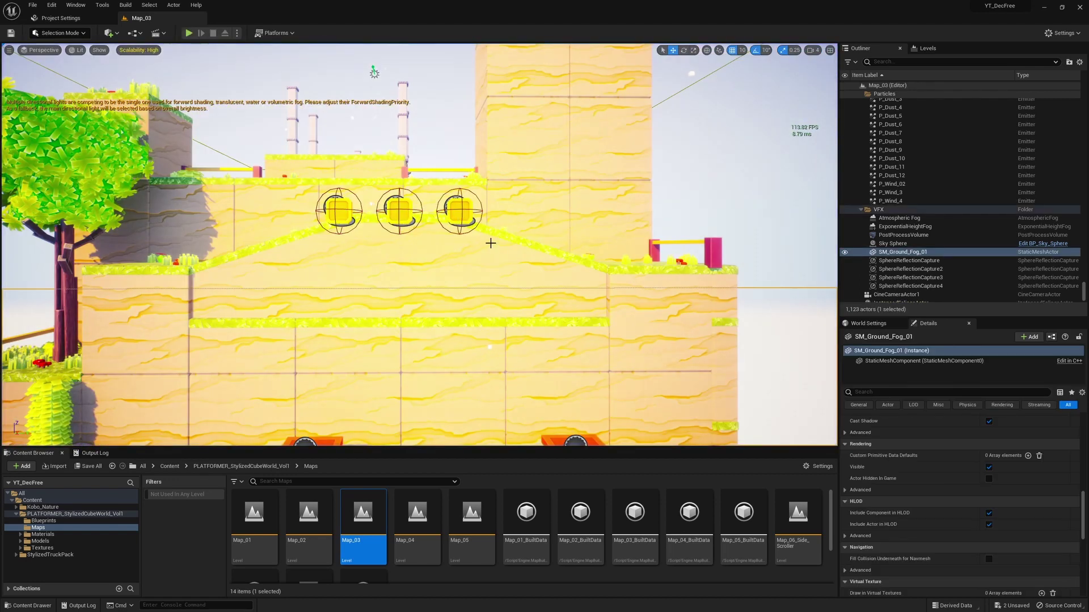
# Open the blueprint of the orange moving platform BP_Moving_Platform_01 and examine its Construction Script and InterpToMovement component.
pyautogui.scroll(-3, 490, 238)
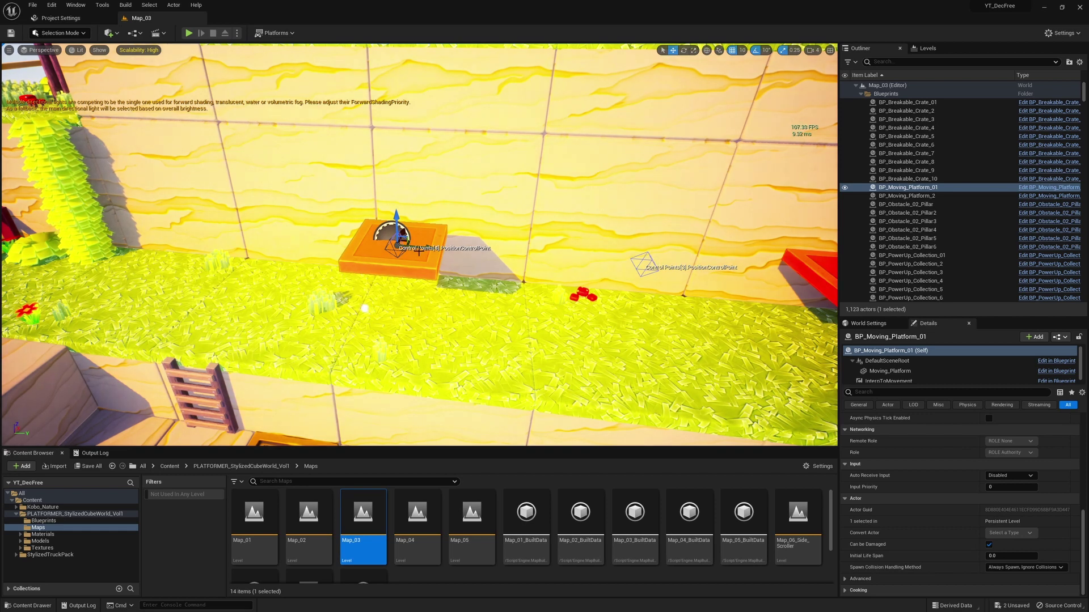
pyautogui.click(1049, 196)
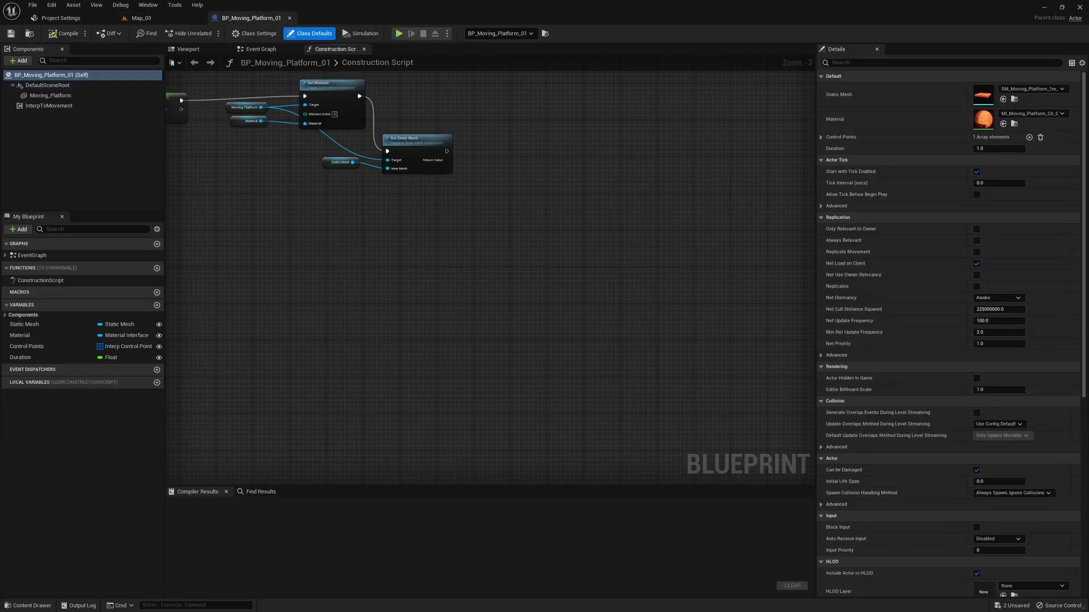
pyautogui.moveTo(170, 74); pyautogui.dragTo(277, 93, button='right')
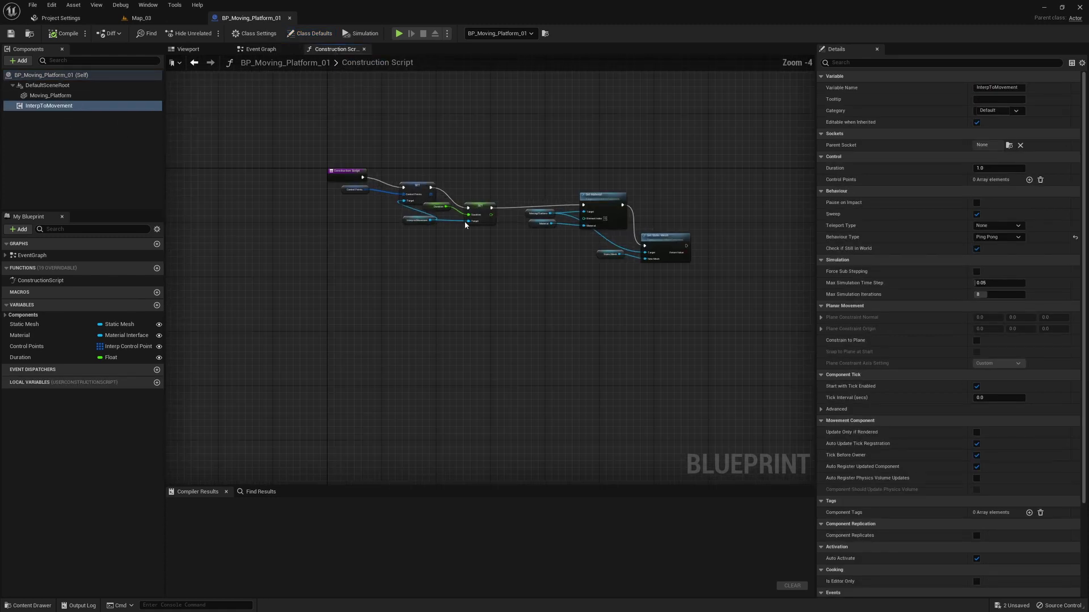
# Return to Map_03, select the breakable crate BP_Breakable_Crate_4 below the ladder, and open its blueprint.
pyautogui.click(138, 17)
pyautogui.moveTo(470, 166); pyautogui.dragTo(477, 118, button='right')
pyautogui.press('s')
pyautogui.press('s')
pyautogui.moveTo(536, 154); pyautogui.dragTo(543, 134, button='right')
pyautogui.press('e')
pyautogui.press('s')
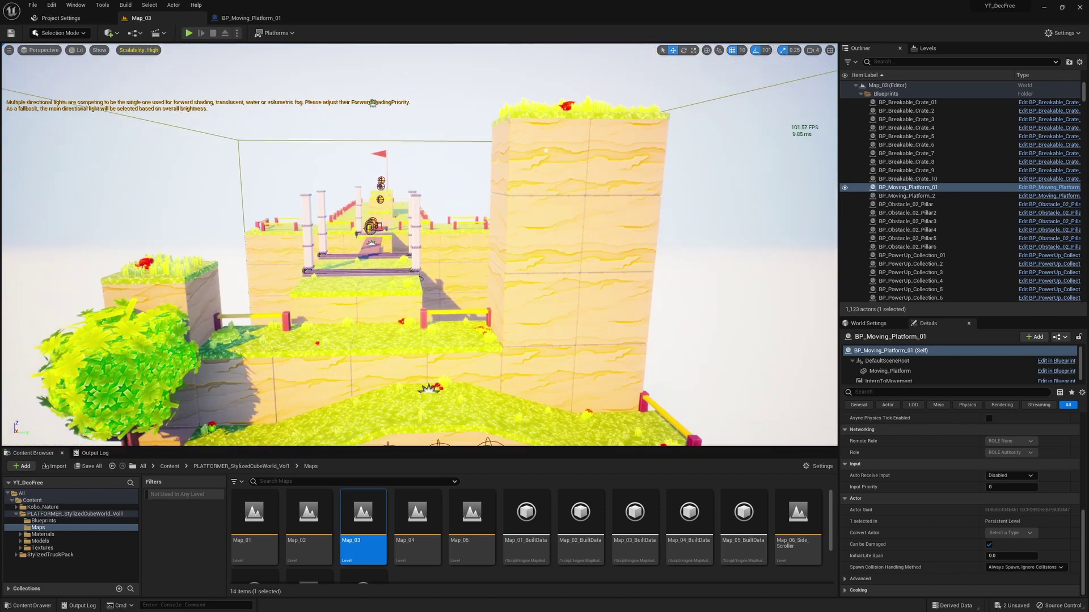
pyautogui.moveTo(373, 103); pyautogui.dragTo(408, 185, button='right')
pyautogui.click(408, 185)
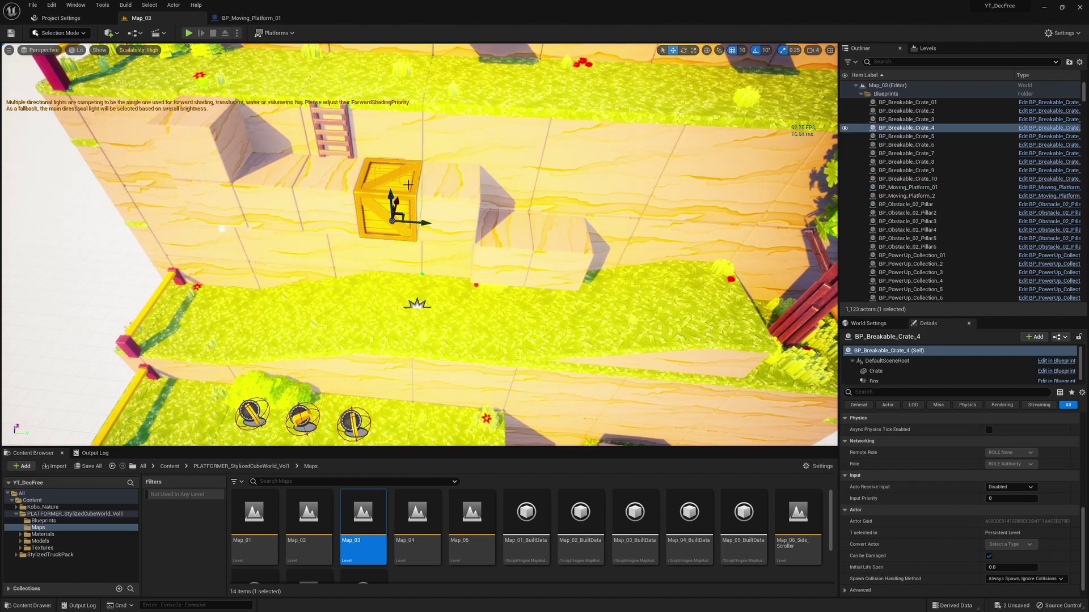
pyautogui.click(1046, 128)
# Examine the breakable crate's Event Graph from the box overlap event through Launch Character to the timeline and On Bounce nodes.
pyautogui.scroll(-2, 499, 178)
pyautogui.moveTo(408, 178); pyautogui.dragTo(771, 146, button='right')
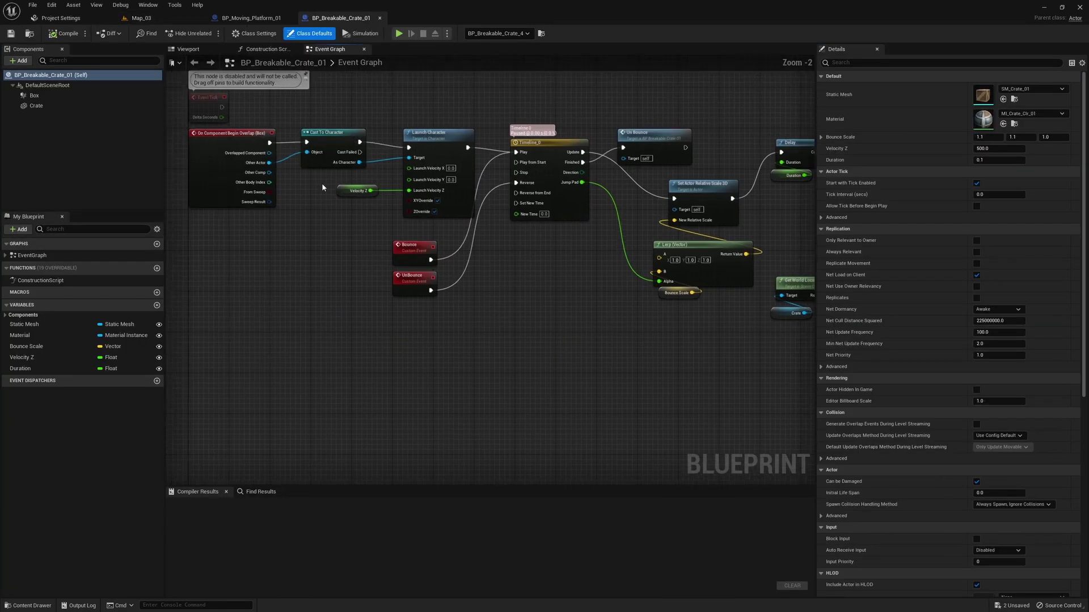
pyautogui.moveTo(321, 183); pyautogui.dragTo(346, 211, button='right')
pyautogui.moveTo(337, 155); pyautogui.dragTo(390, 244)
pyautogui.moveTo(384, 171); pyautogui.dragTo(362, 202, button='right')
pyautogui.moveTo(430, 201); pyautogui.dragTo(434, 195)
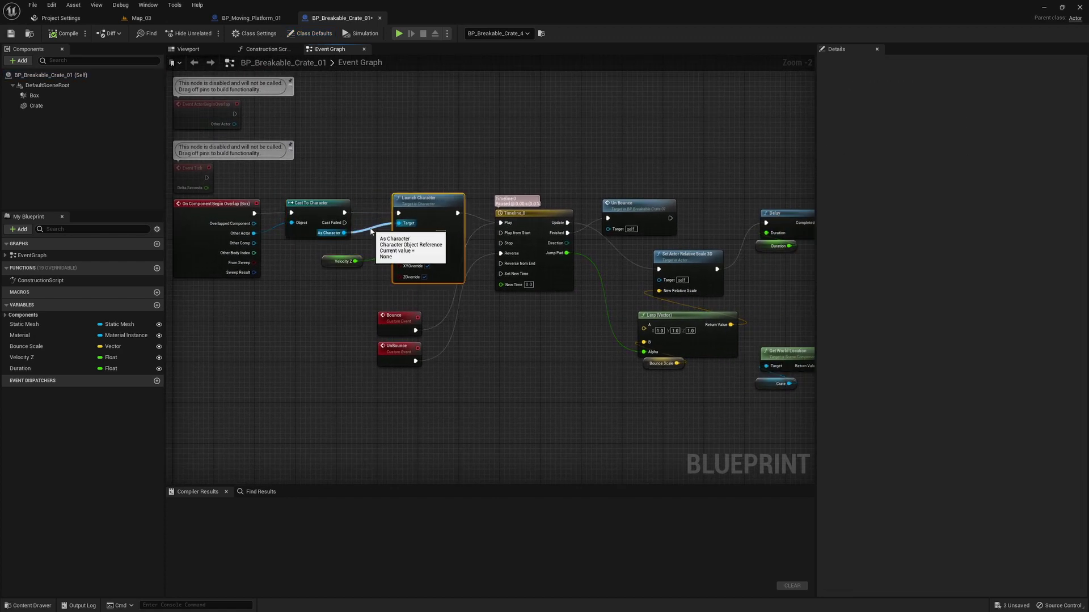
pyautogui.moveTo(523, 217); pyautogui.dragTo(398, 211, button='right')
pyautogui.moveTo(389, 165); pyautogui.dragTo(441, 159, button='right')
pyautogui.moveTo(737, 215); pyautogui.dragTo(452, 178, button='right')
pyautogui.moveTo(294, 133); pyautogui.dragTo(404, 136, button='right')
pyautogui.click(395, 169)
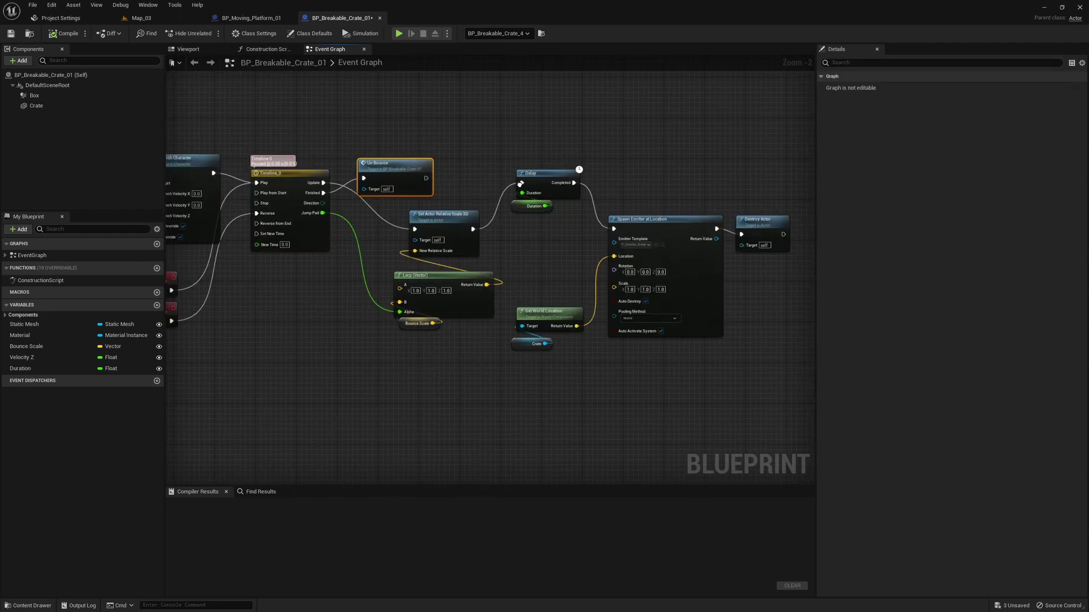
# Inspect the Spawn Emitter and Destroy Actor nodes, and locate the emitter template P_Smoke_Breakable_01 among the project's assets.
pyautogui.moveTo(530, 189); pyautogui.dragTo(446, 178, button='right')
pyautogui.moveTo(581, 208); pyautogui.dragTo(518, 184, button='right')
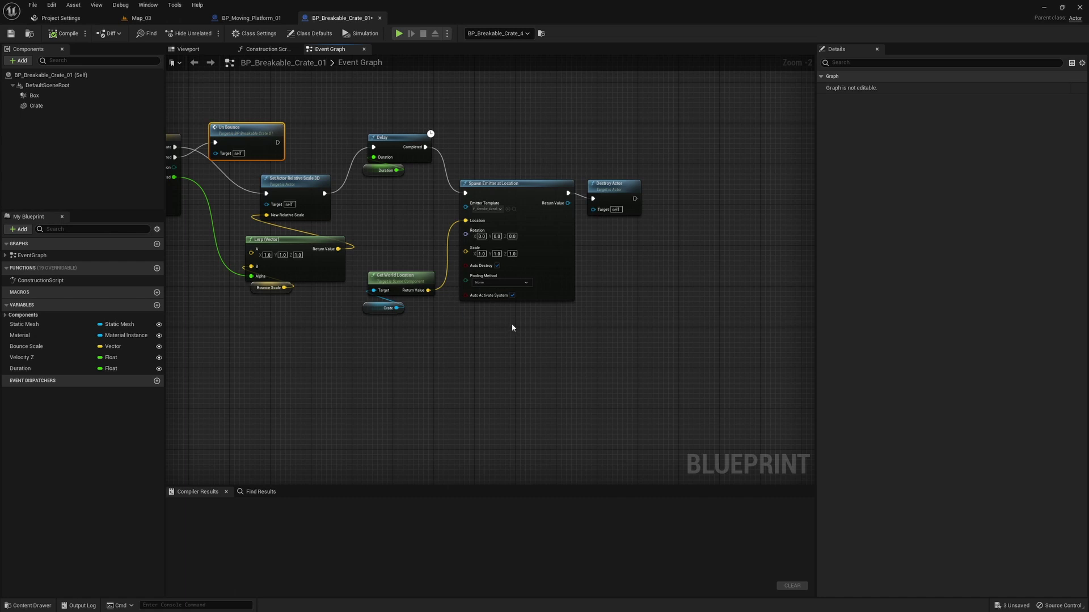
pyautogui.click(513, 211)
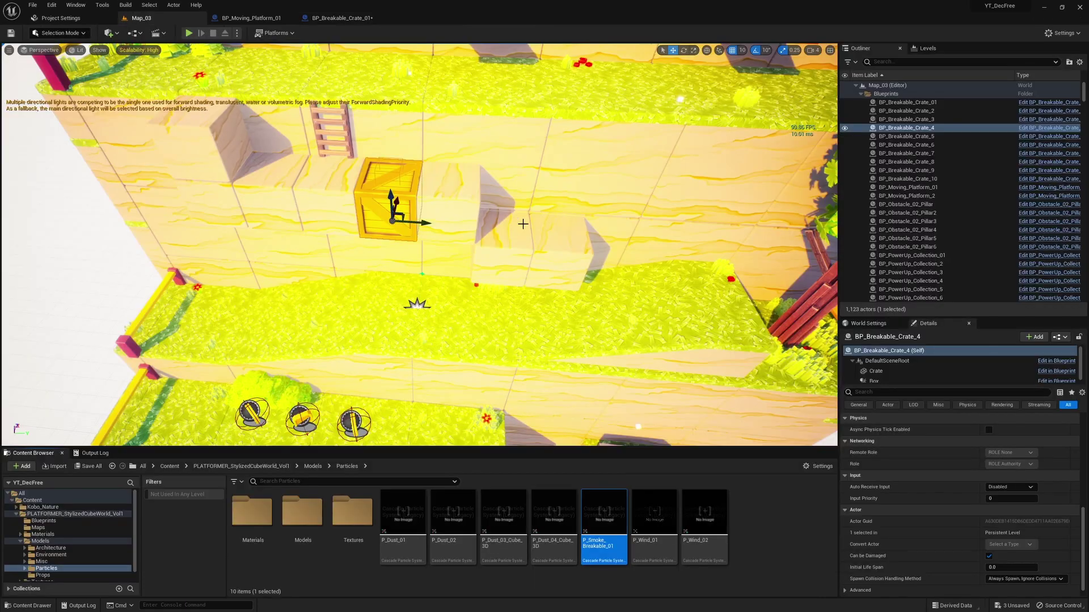
# Open the particle system P_Smoke_Breakable_01 to view its emitters, then close it and return to Map_03.
pyautogui.doubleClick(602, 528)
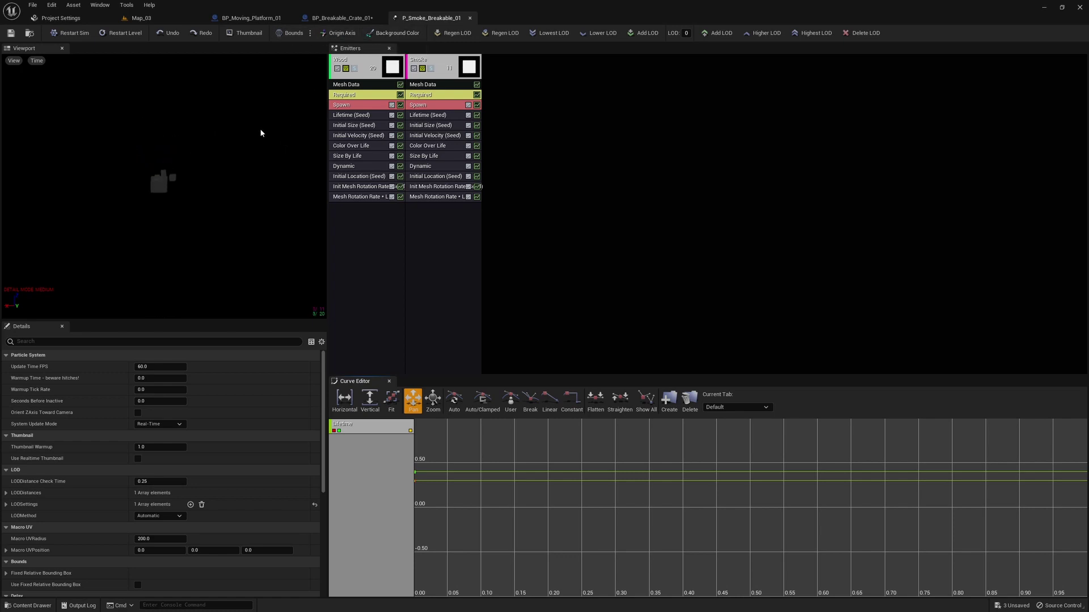
pyautogui.middleClick(417, 16)
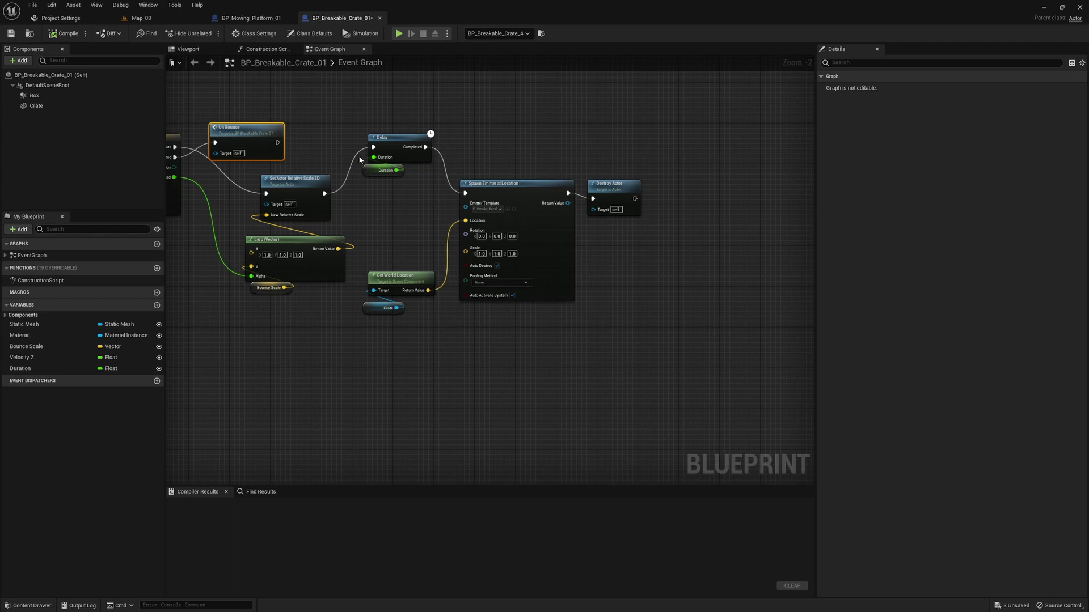
pyautogui.click(168, 17)
# Select the leftmost coin BP_PowerUp_Collection_8 above the wooden bridge and open its blueprint to view its Event Graph and Viewport.
pyautogui.moveTo(430, 220); pyautogui.dragTo(363, 205, button='right')
pyautogui.moveTo(740, 267); pyautogui.dragTo(437, 224, button='right')
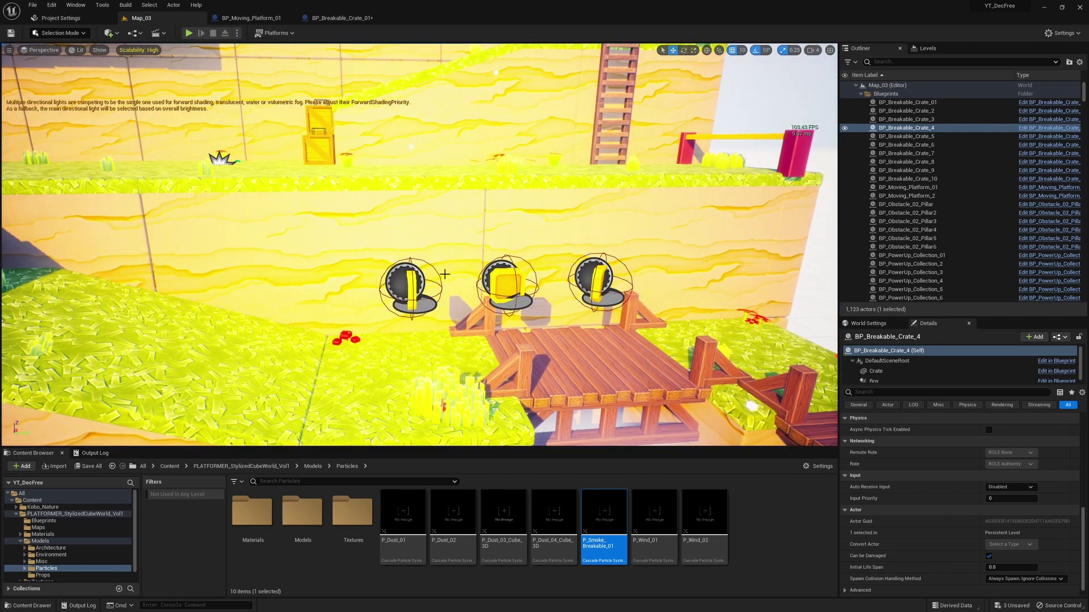
pyautogui.click(414, 287)
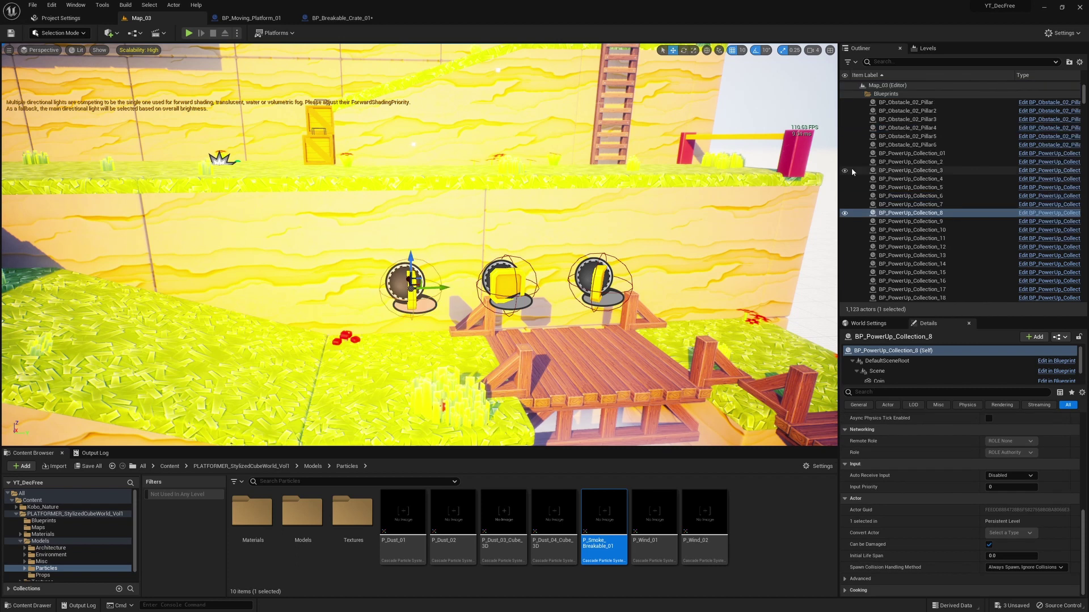
pyautogui.click(1035, 214)
pyautogui.click(397, 49)
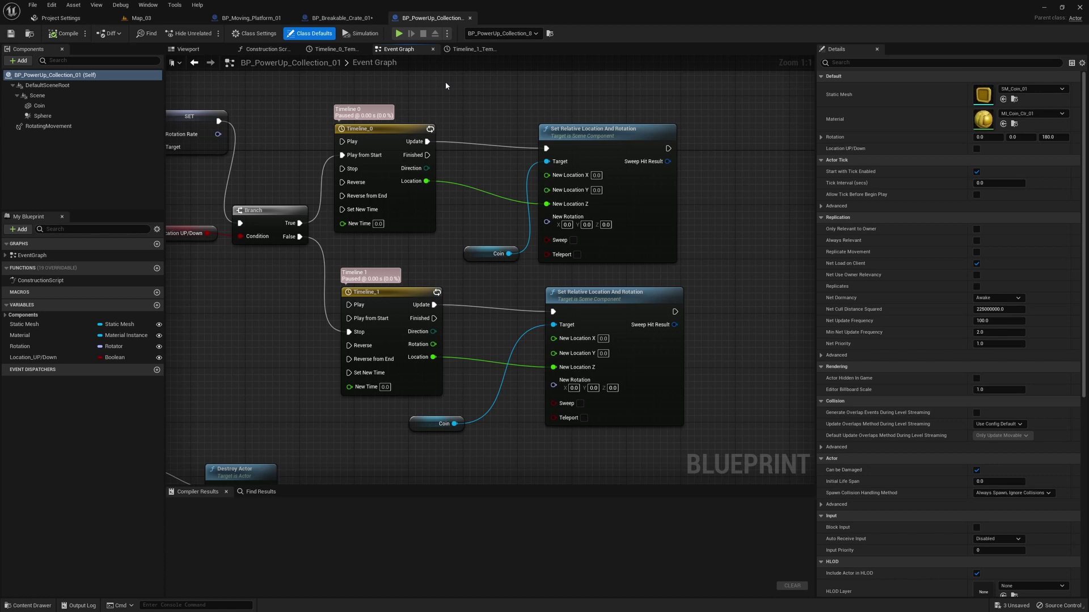
pyautogui.click(265, 49)
pyautogui.click(190, 49)
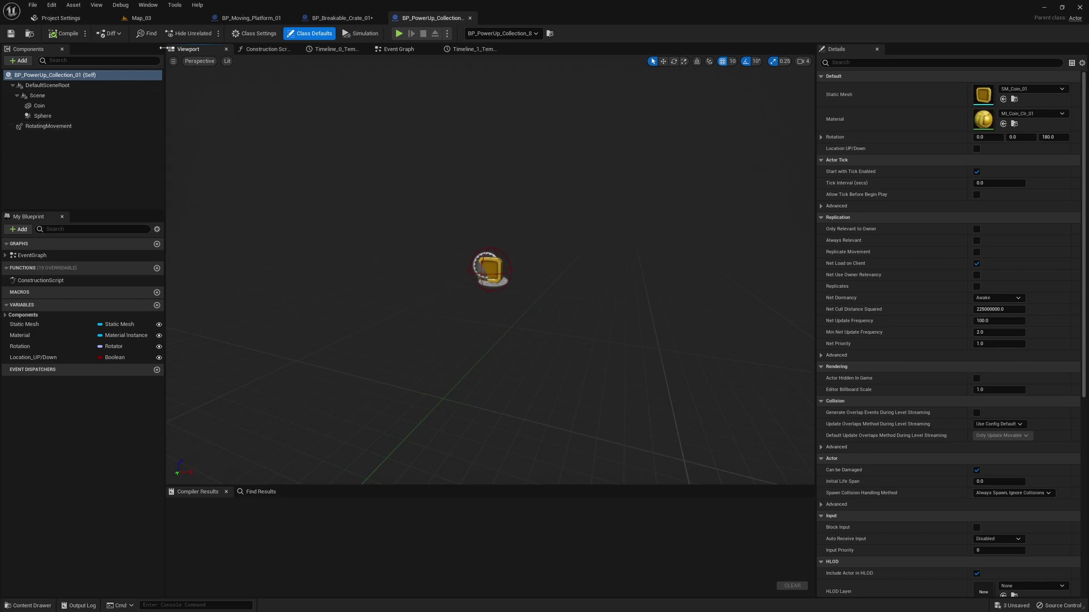
# Play Map_03 to watch the collectibles move along the stepped tower, and stop the play session.
pyautogui.click(142, 19)
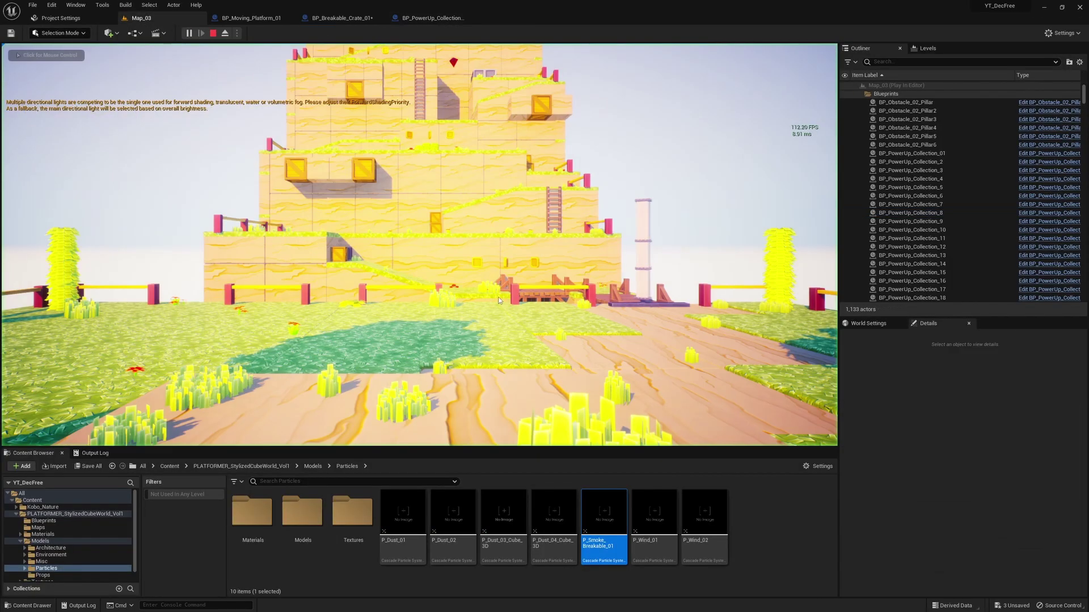
pyautogui.click(189, 33)
pyautogui.press('w')
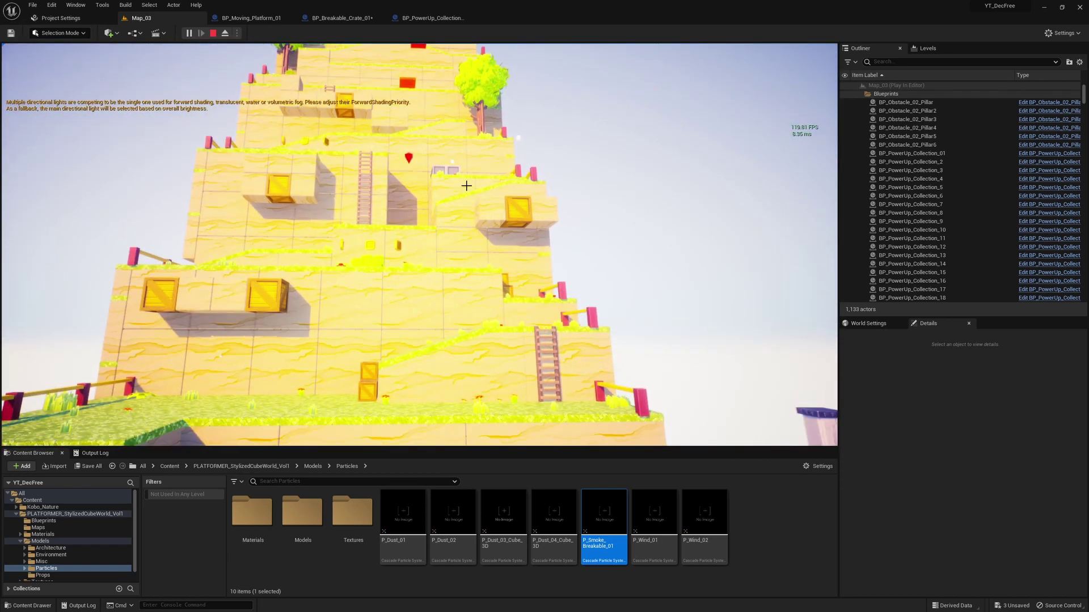
pyautogui.press('Escape')
# Revisit the crate and moving platform blueprints, and examine the RotatingMovement component and Event Graph in BP_PowerUp_Collection_01.
pyautogui.click(431, 18)
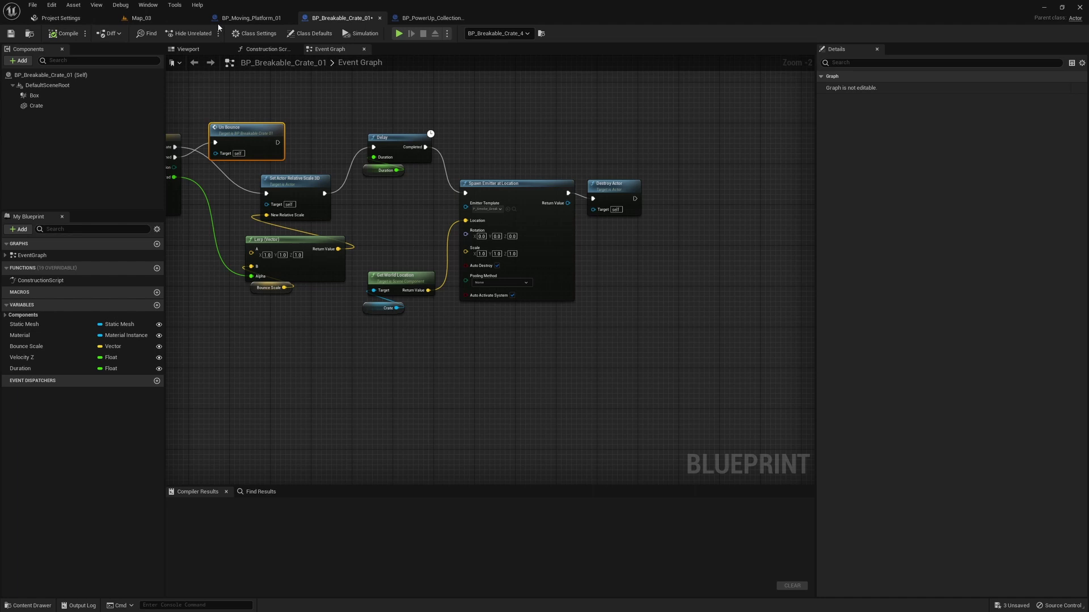
pyautogui.click(251, 17)
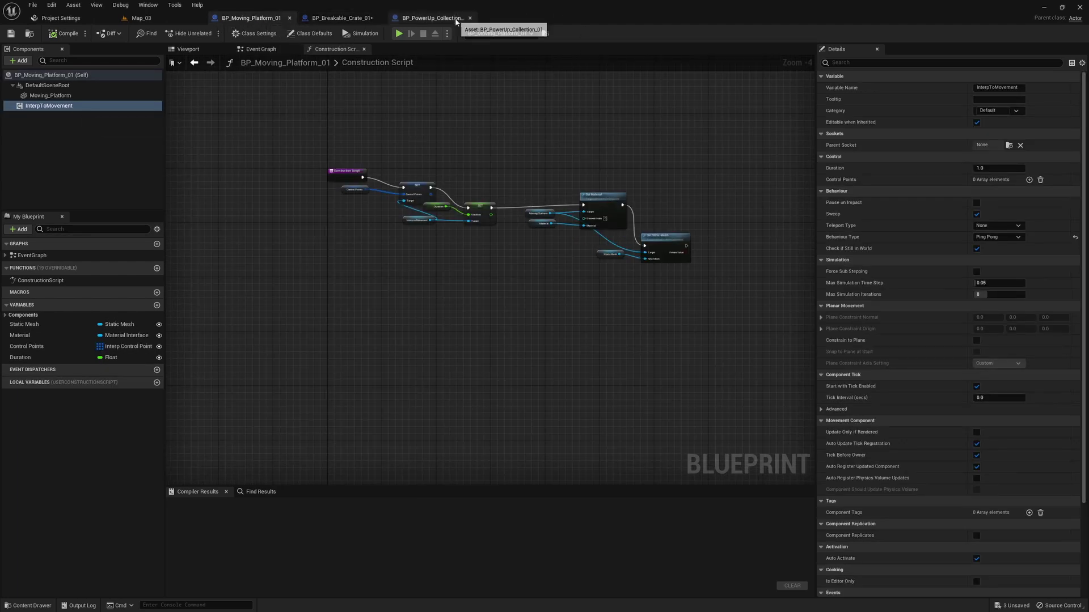
pyautogui.click(431, 18)
pyautogui.click(50, 127)
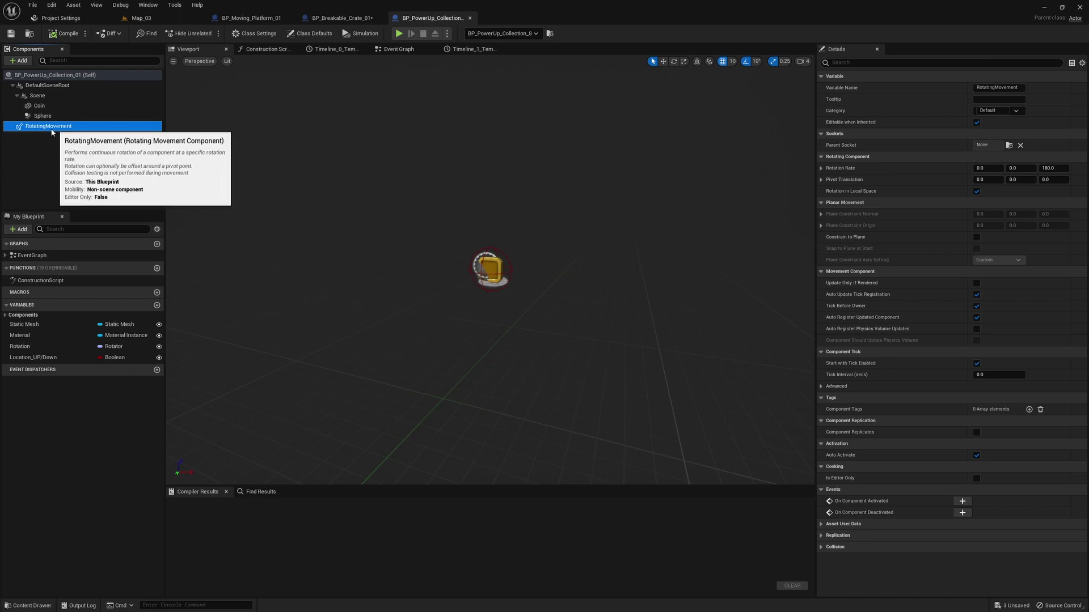
pyautogui.click(399, 49)
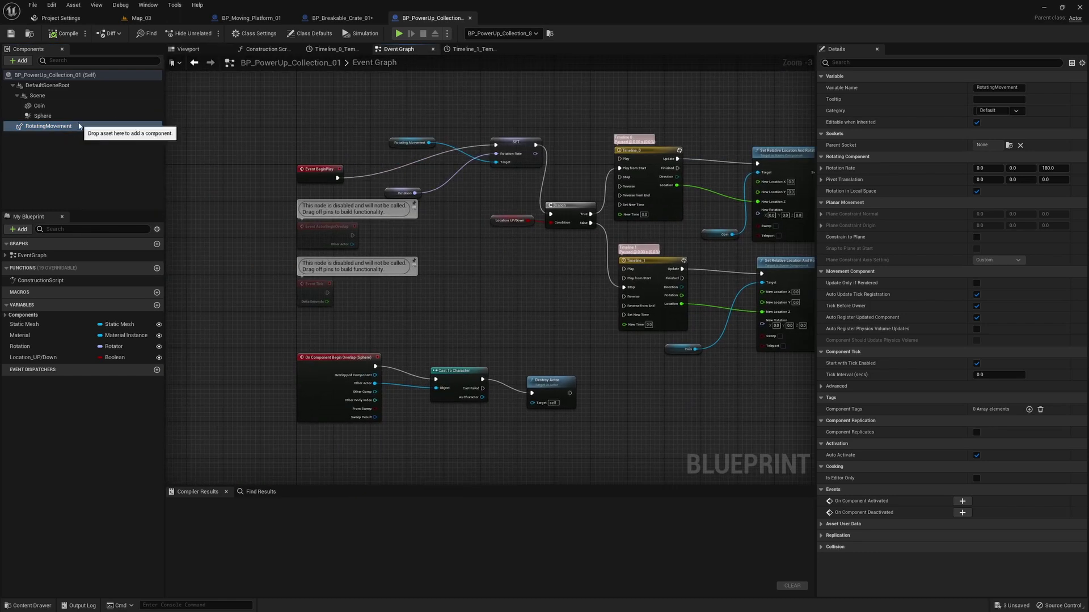
pyautogui.moveTo(454, 98); pyautogui.dragTo(439, 98, button='right')
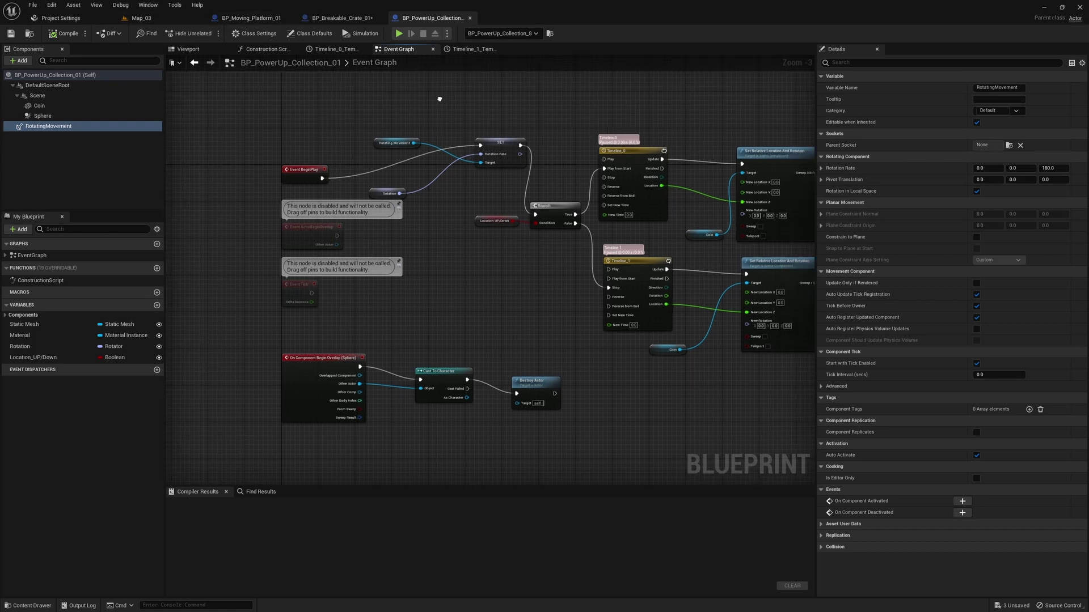
pyautogui.scroll(-3, 440, 99)
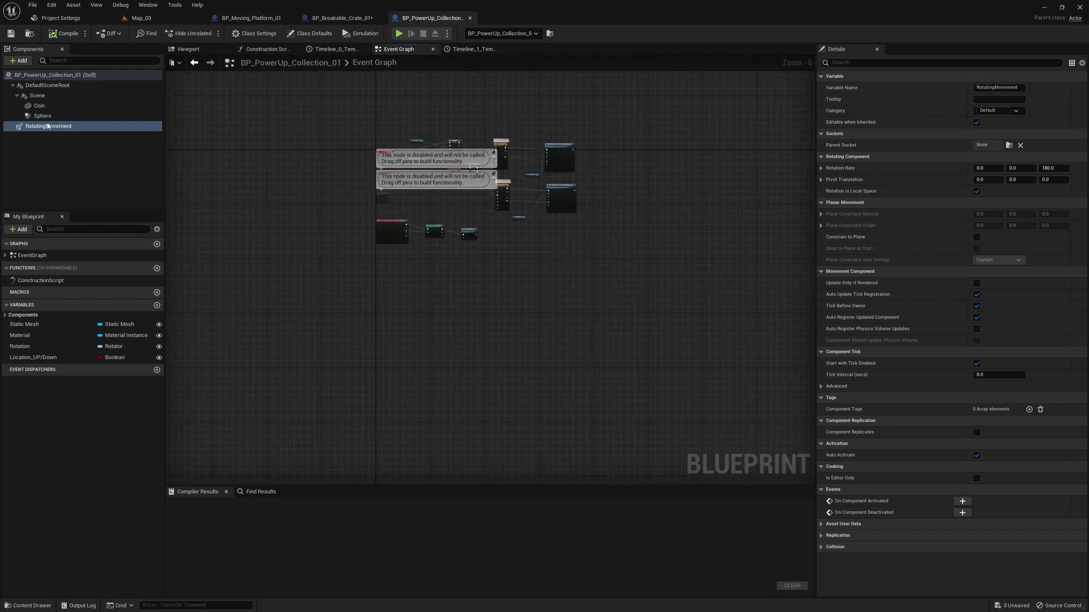
pyautogui.press('Home')
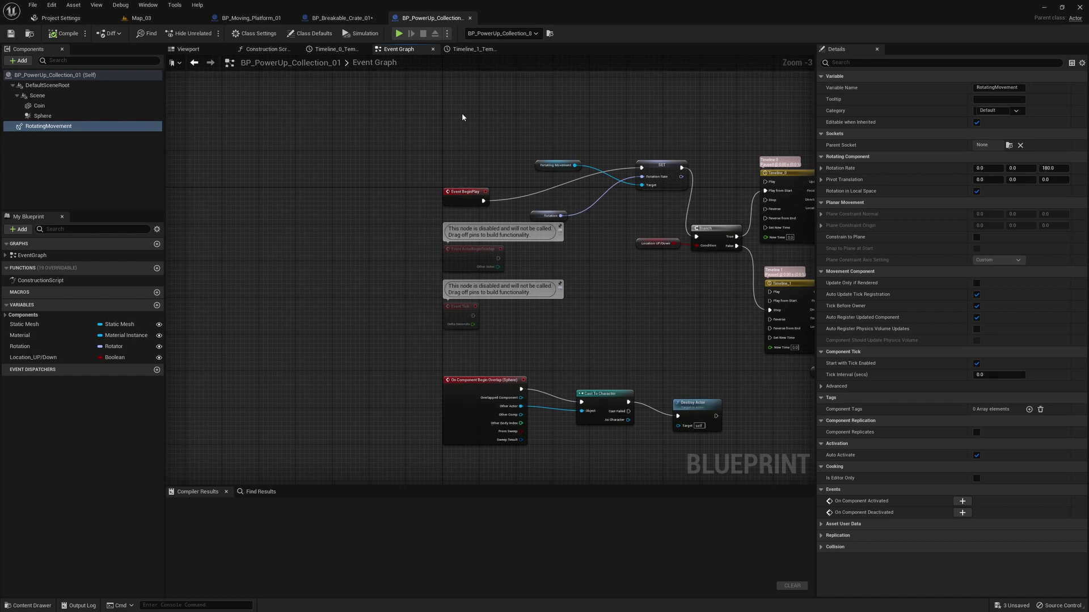
# Select the Coin component, locate its material MI_Coin_Clr_01 among the project's assets and open it.
pyautogui.click(40, 105)
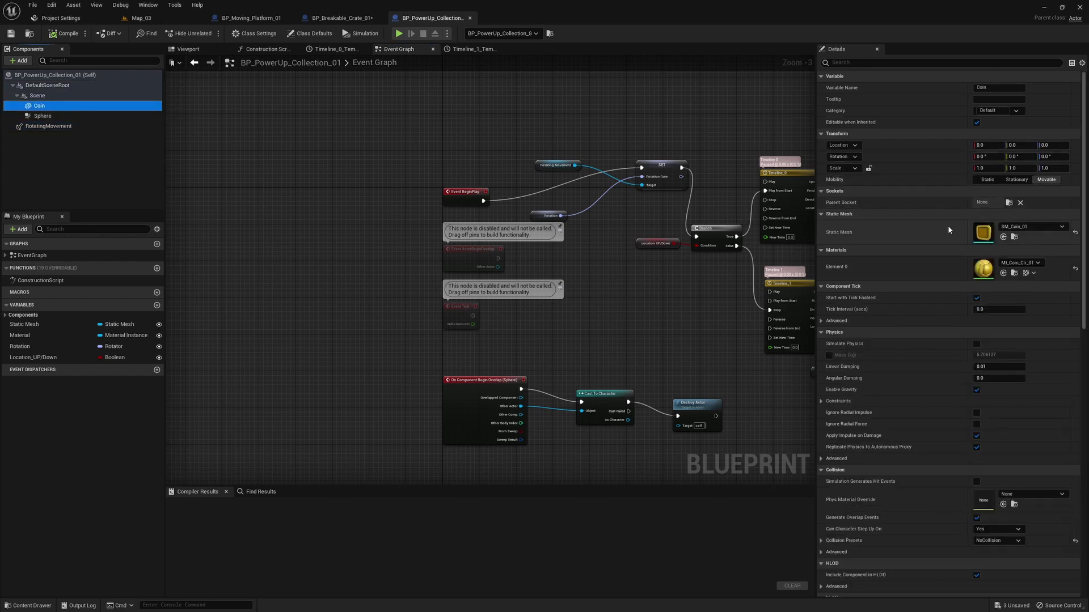
pyautogui.click(1032, 273)
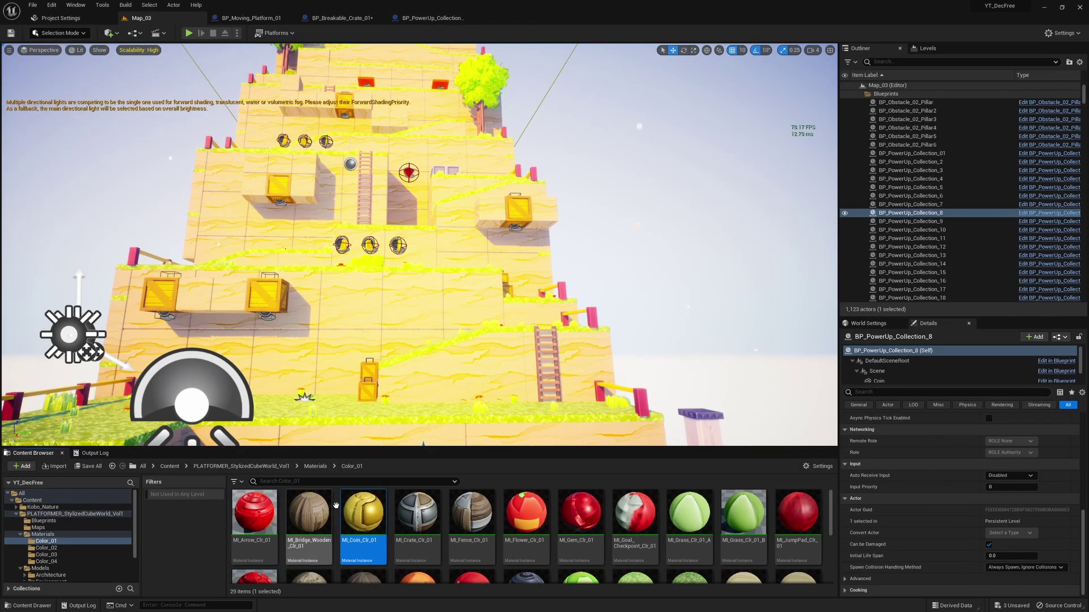
pyautogui.doubleClick(372, 505)
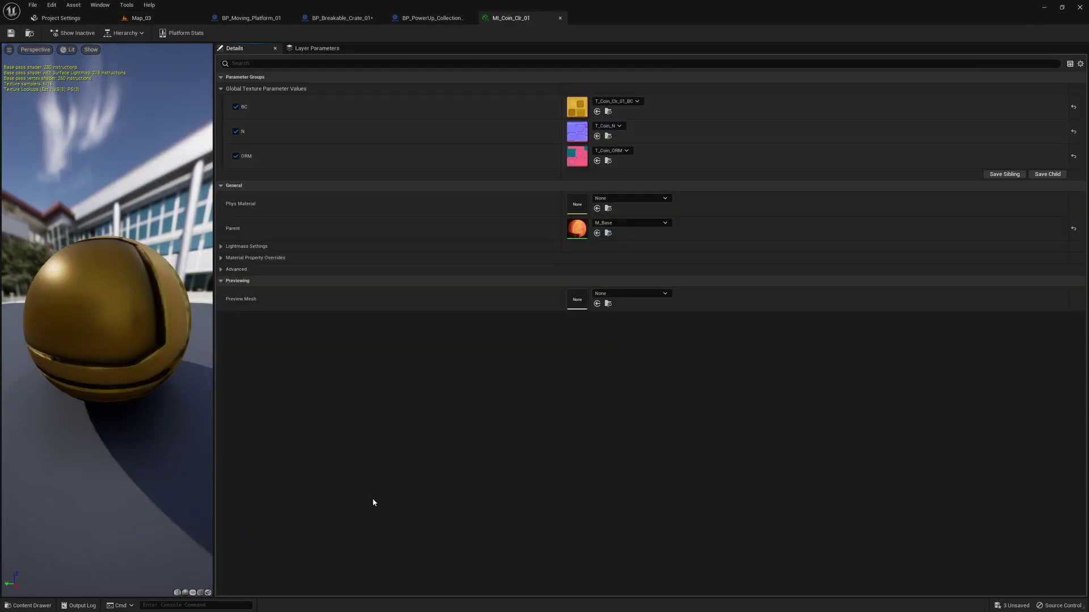
# Open the coin material's parent M_Base and examine its material graph with the BC, N and ORM texture parameters.
pyautogui.click(608, 233)
pyautogui.doubleClick(468, 492)
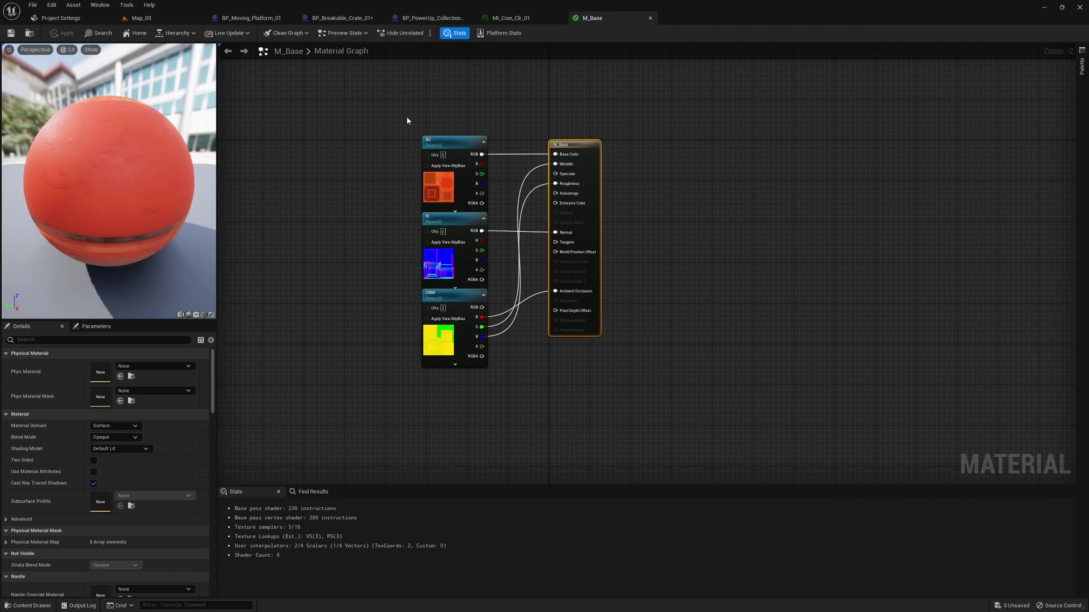
pyautogui.moveTo(495, 149); pyautogui.dragTo(528, 125, button='right')
pyautogui.moveTo(471, 127); pyautogui.dragTo(363, 127)
# Return to the BP_PowerUp_Collection_01 Event Graph and examine the nodes from Event BeginPlay through the branch to both timelines.
pyautogui.click(340, 18)
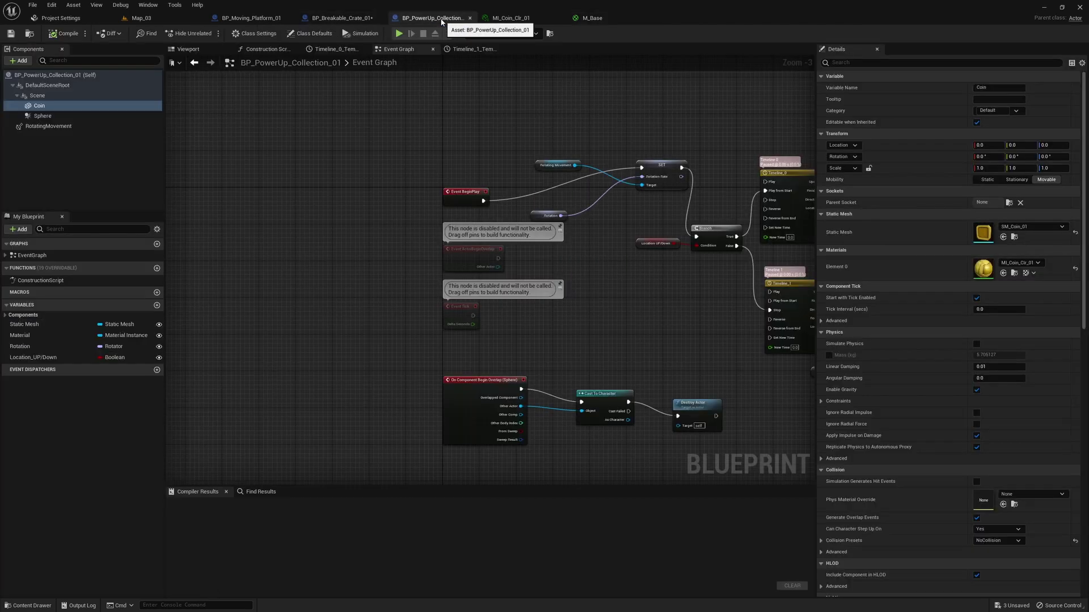
pyautogui.click(253, 17)
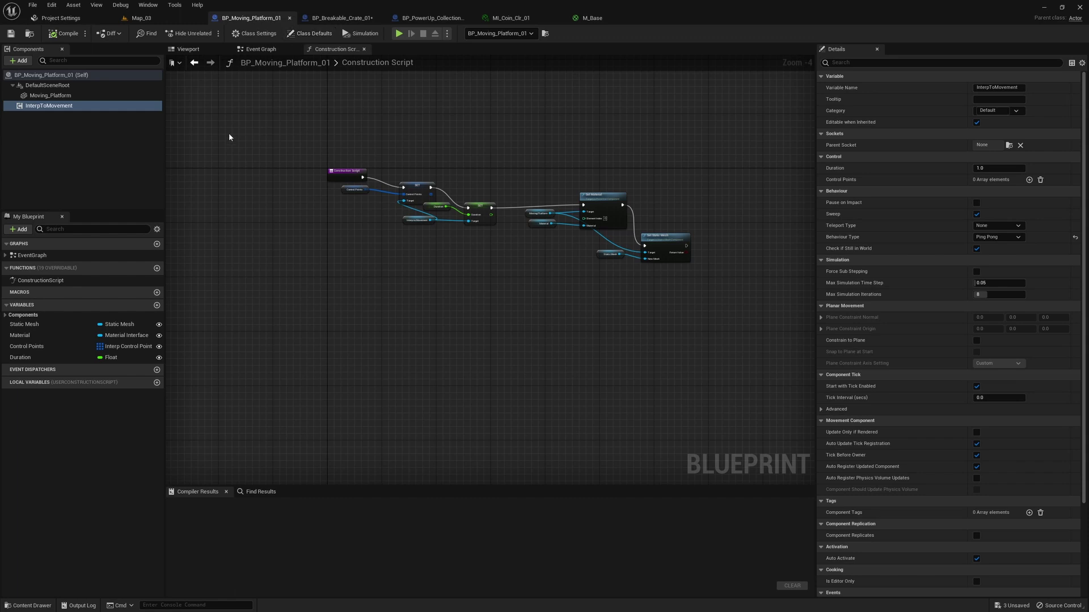
pyautogui.click(410, 21)
pyautogui.moveTo(620, 152); pyautogui.dragTo(457, 153, button='right')
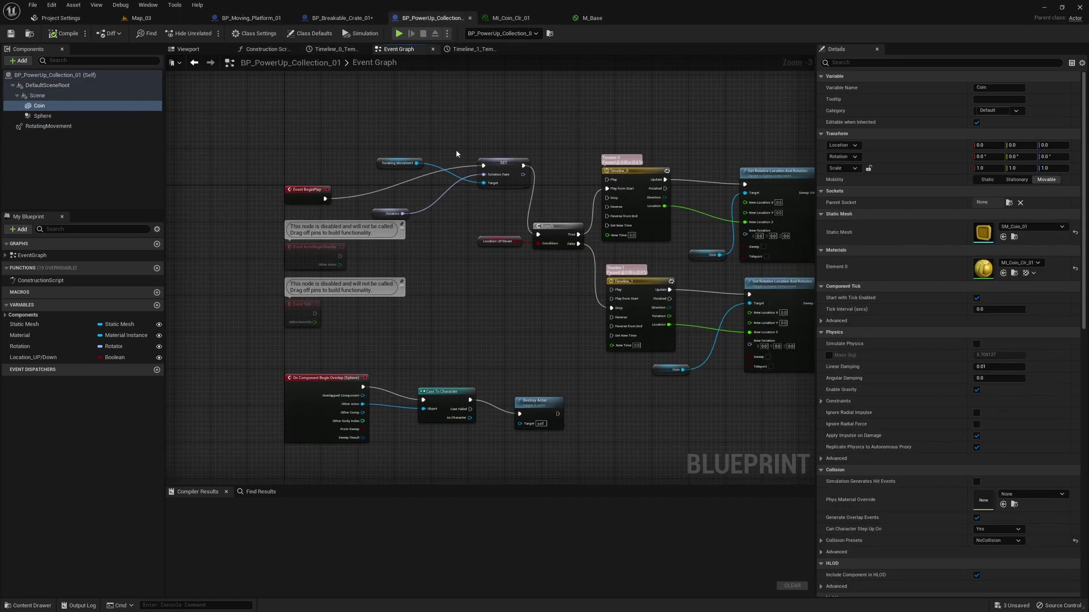
pyautogui.moveTo(640, 101); pyautogui.dragTo(517, 99, button='right')
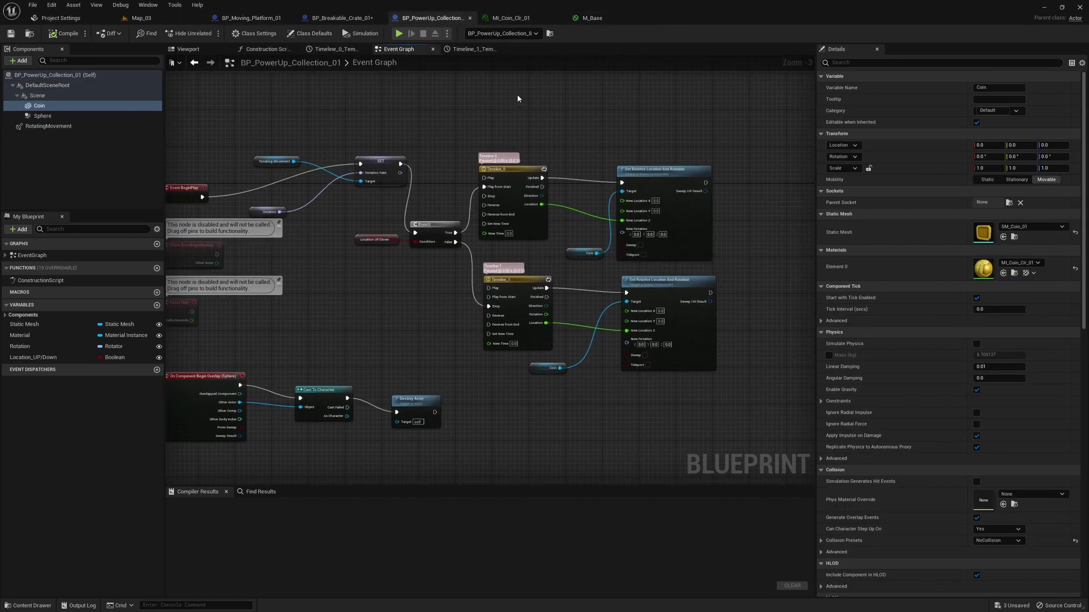
# Approach the red gem beside the ladder in Map_03, play the level to watch the gem move, and stop playing.
pyautogui.click(170, 18)
pyautogui.moveTo(551, 204); pyautogui.dragTo(552, 227, button='right')
pyautogui.press('w')
pyautogui.moveTo(440, 293); pyautogui.dragTo(404, 165, button='right')
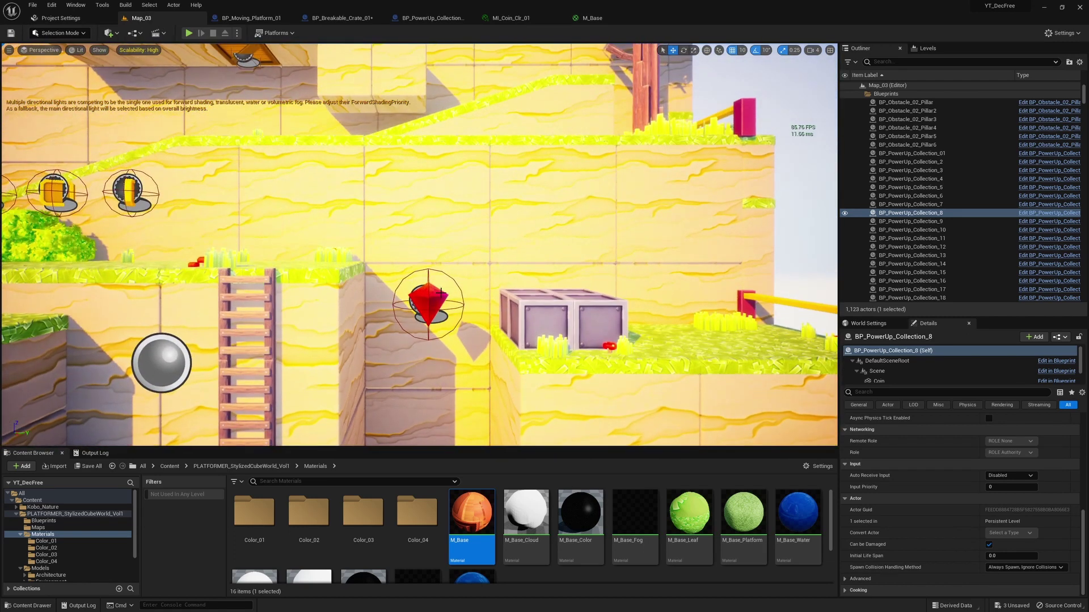
pyautogui.click(189, 33)
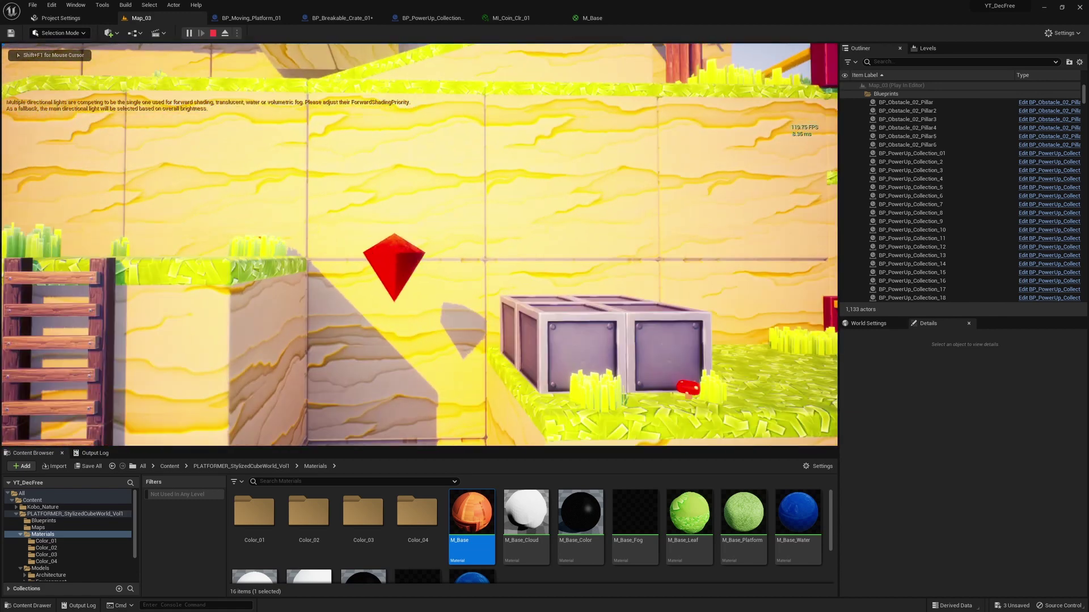
pyautogui.press('Escape')
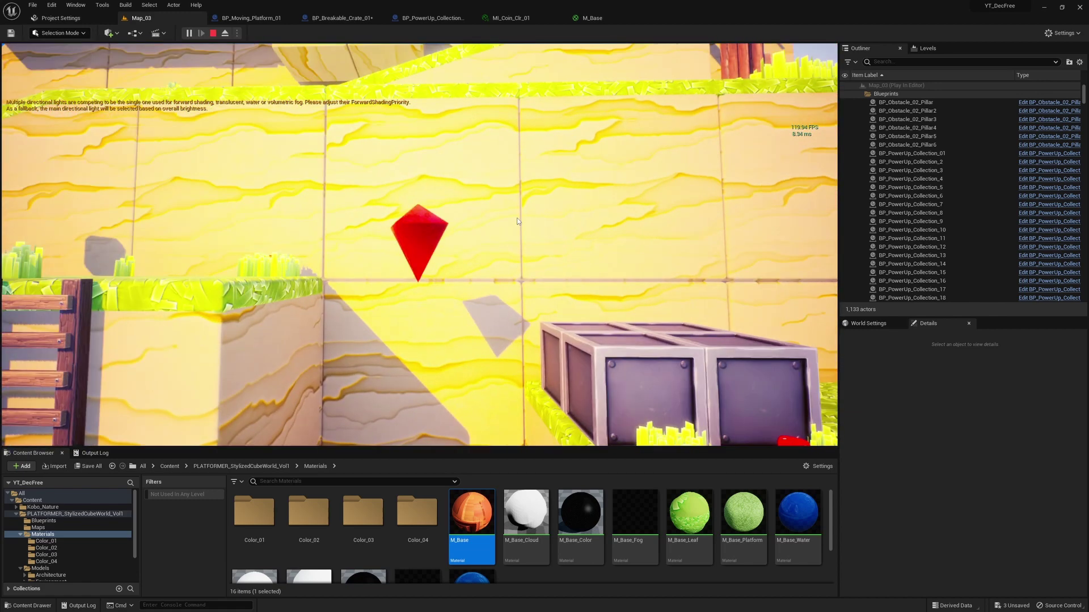
# Compare the Location UP/Down setting of the coin BP_PowerUp_Collection_15 with that of the red gem BP_PowerUp_Collection_01.
pyautogui.click(227, 178)
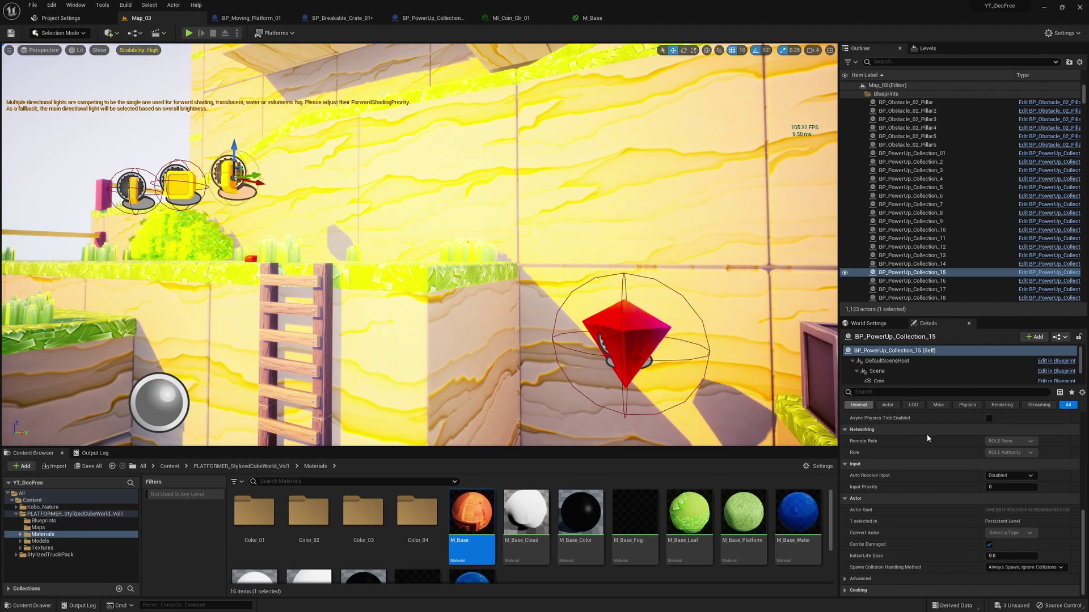
pyautogui.scroll(10, 964, 471)
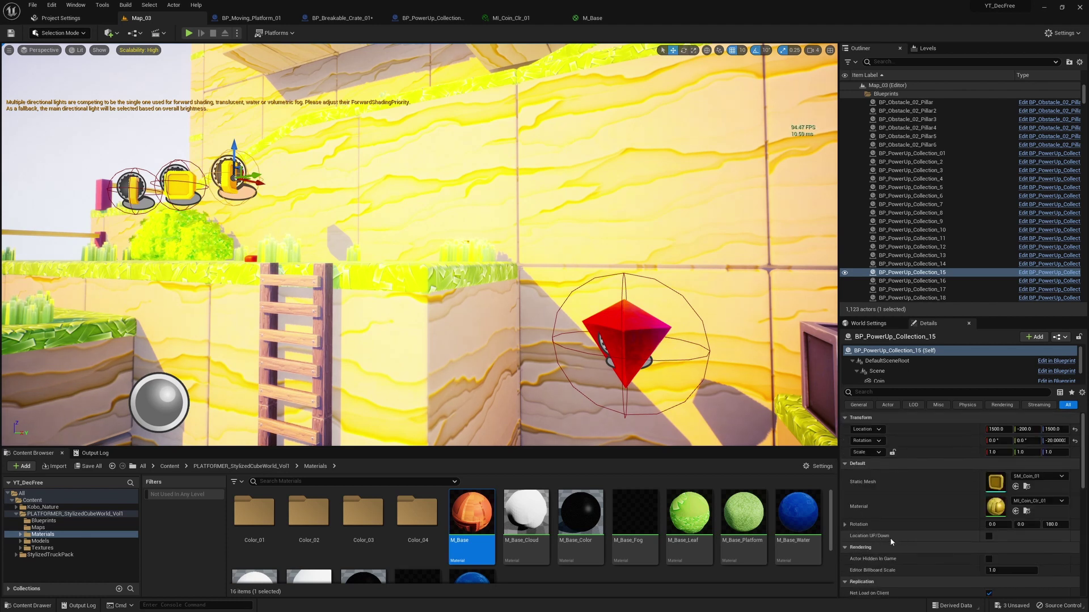
pyautogui.click(645, 350)
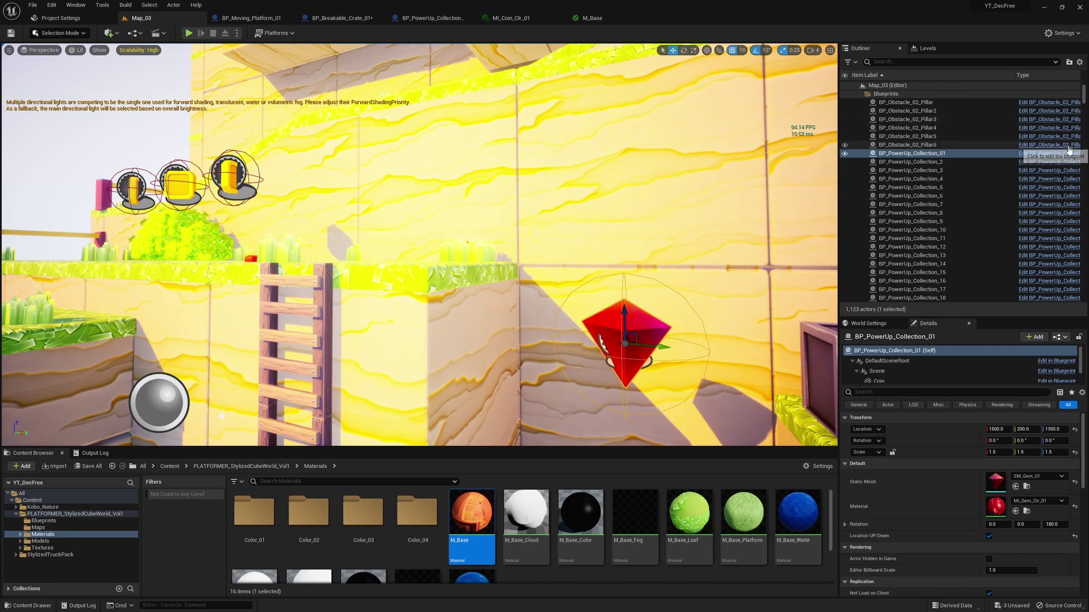
pyautogui.click(910, 272)
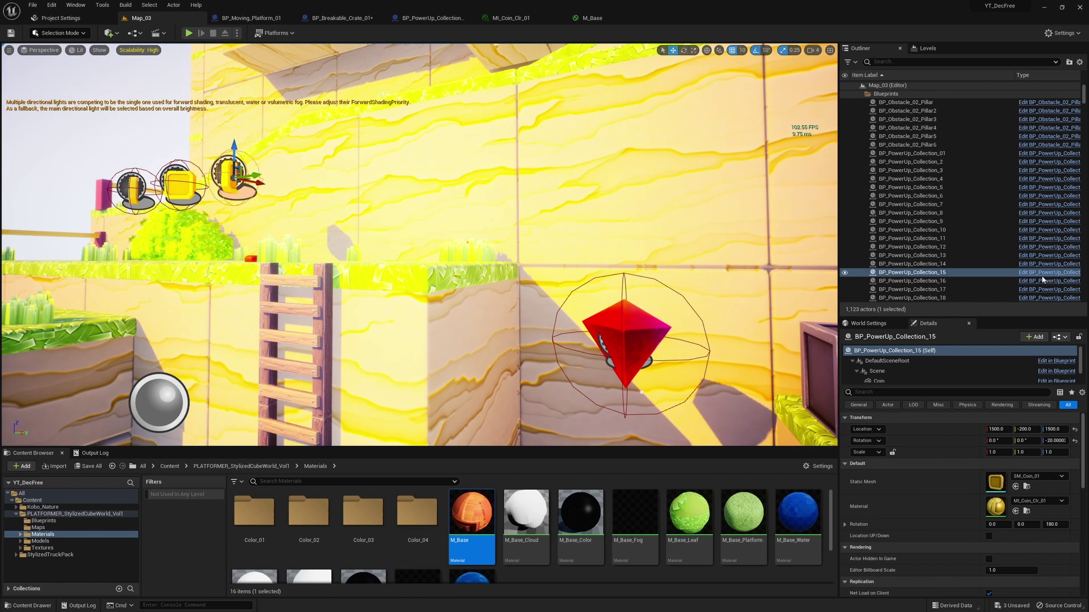
pyautogui.hotkey('ctrl', 'z')
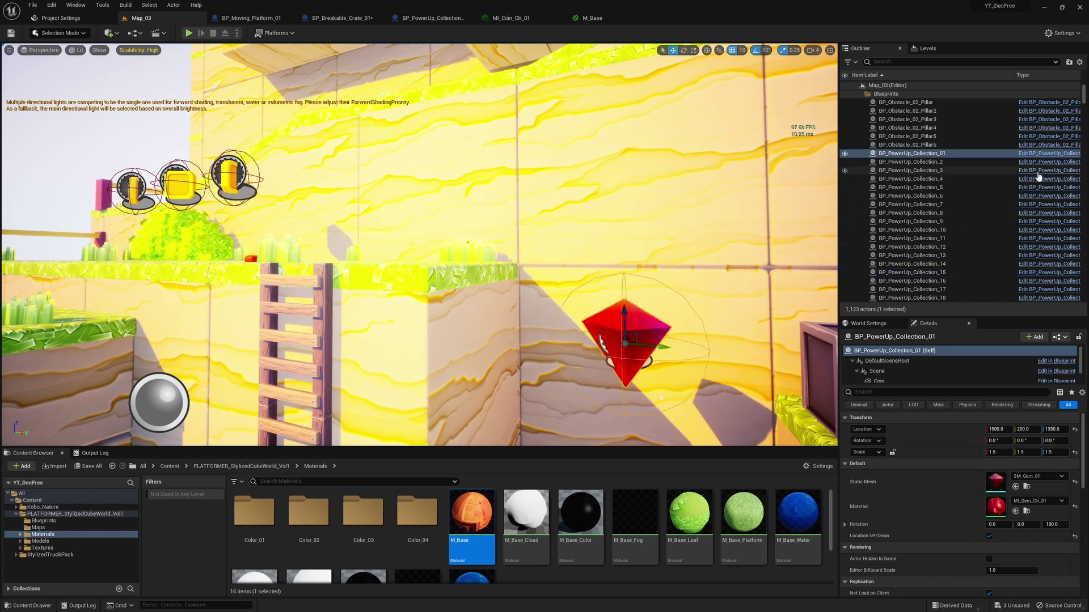
# Open the gem's blueprint, move the Rotation variable node beneath the SET node in the Event Graph, and select the Coin component.
pyautogui.click(1049, 153)
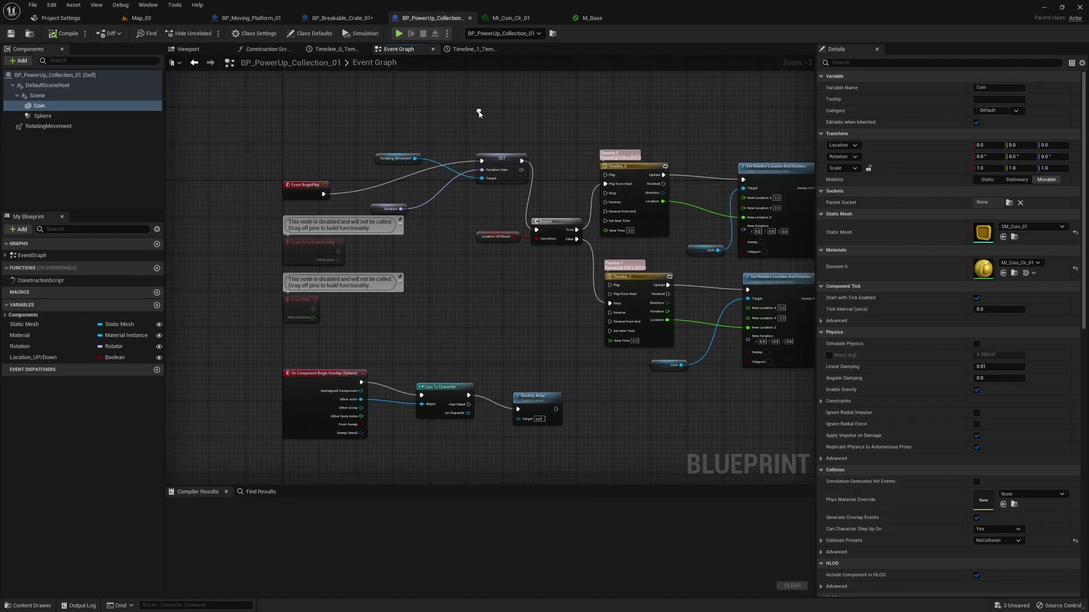
pyautogui.moveTo(386, 206); pyautogui.dragTo(475, 196)
pyautogui.moveTo(438, 109); pyautogui.dragTo(328, 110, button='right')
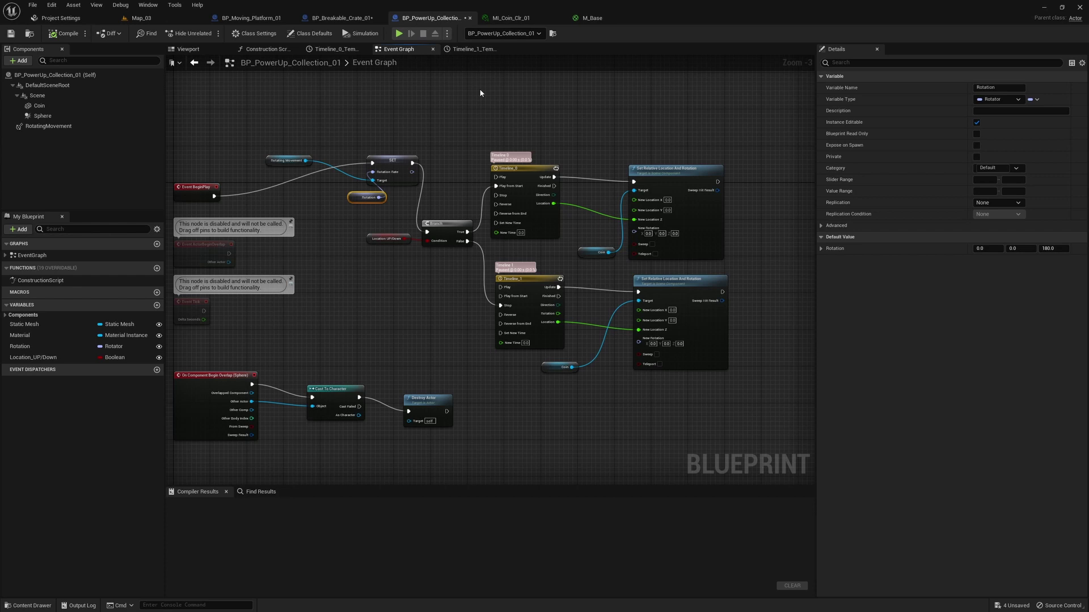
pyautogui.moveTo(424, 81); pyautogui.dragTo(468, 83, button='right')
pyautogui.moveTo(342, 66); pyautogui.dragTo(433, 72, button='right')
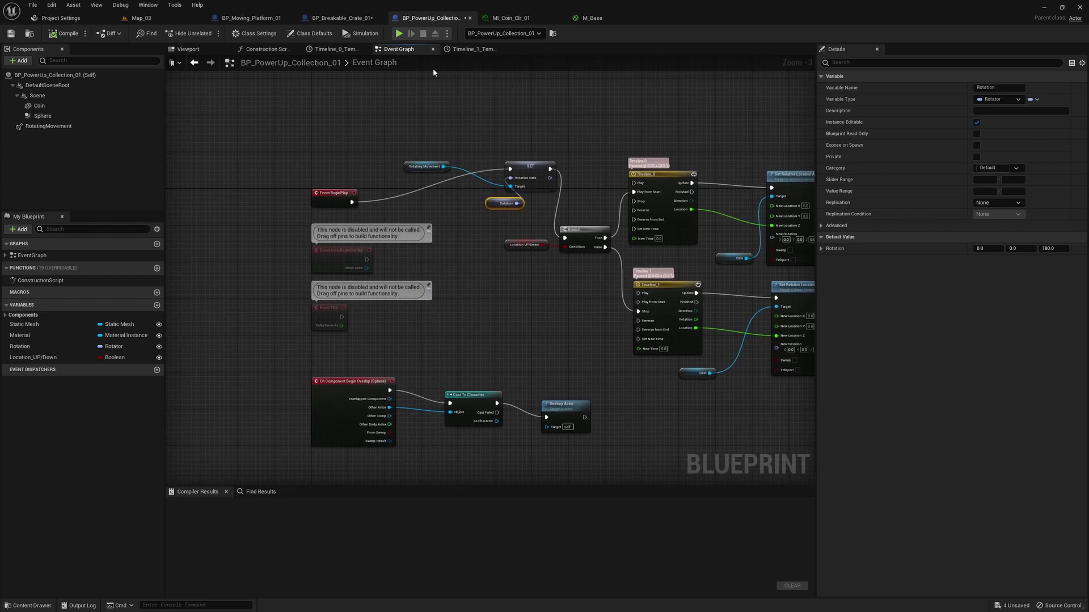
pyautogui.click(56, 105)
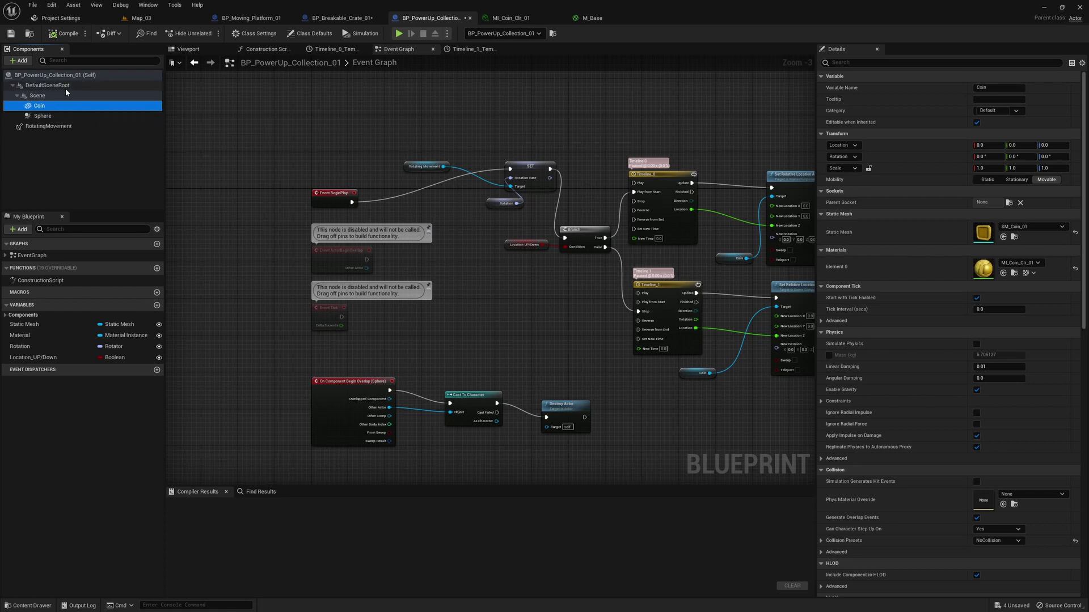
# View the Coin component in the blueprint's 3D preview, compare it with the red gem in Map_03, and return to the blueprint.
pyautogui.click(190, 49)
pyautogui.scroll(5, 410, 227)
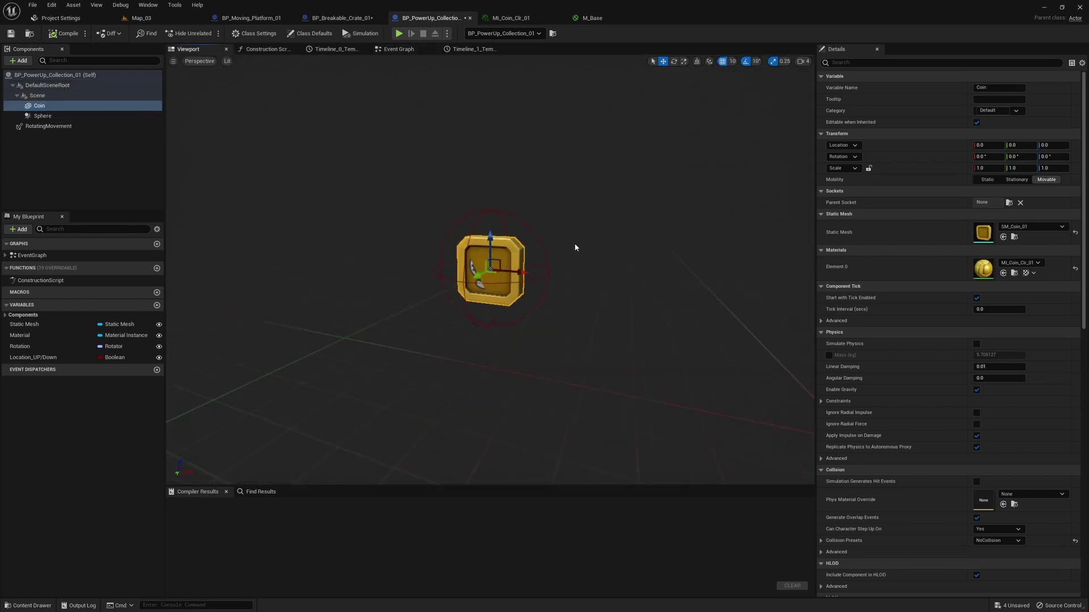
pyautogui.click(166, 16)
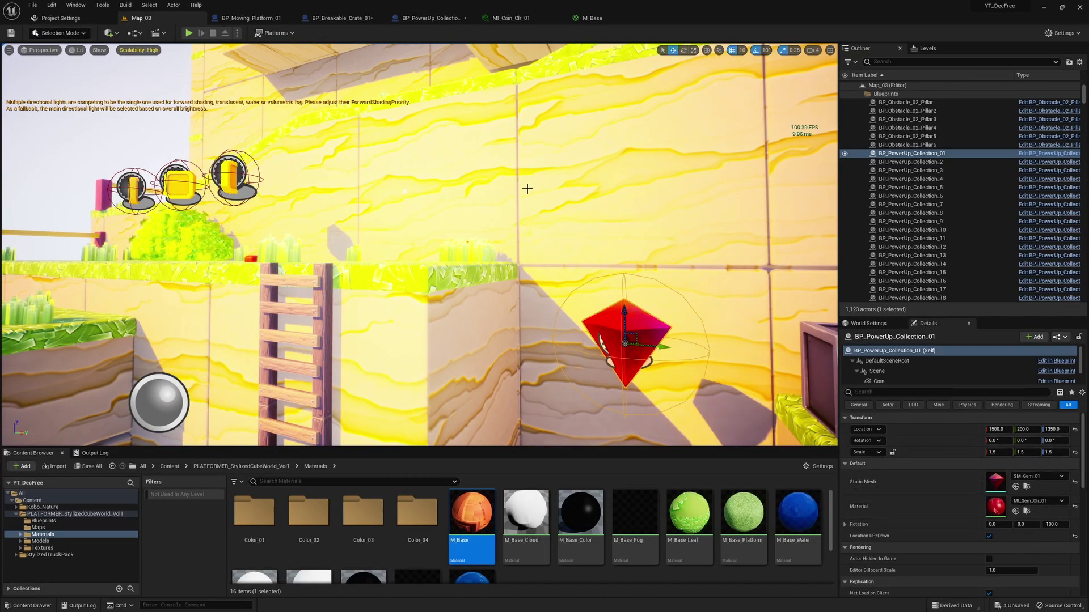
pyautogui.click(431, 18)
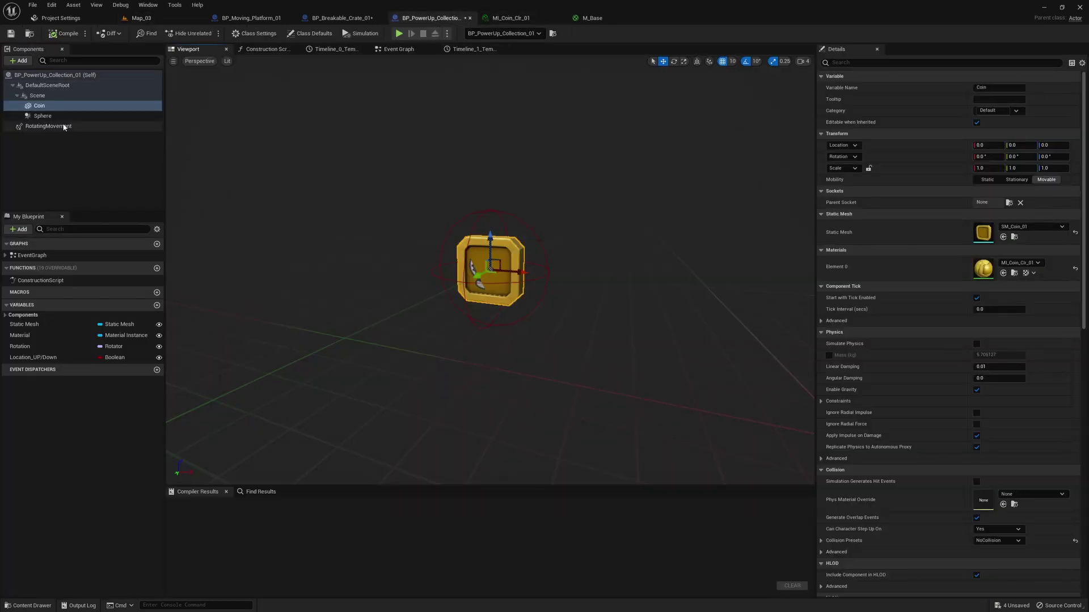
# Return to the Event Graph and examine how the Location UP/Down branch feeds Timeline_0 and Timeline_1.
pyautogui.click(406, 50)
pyautogui.click(472, 49)
pyautogui.click(415, 50)
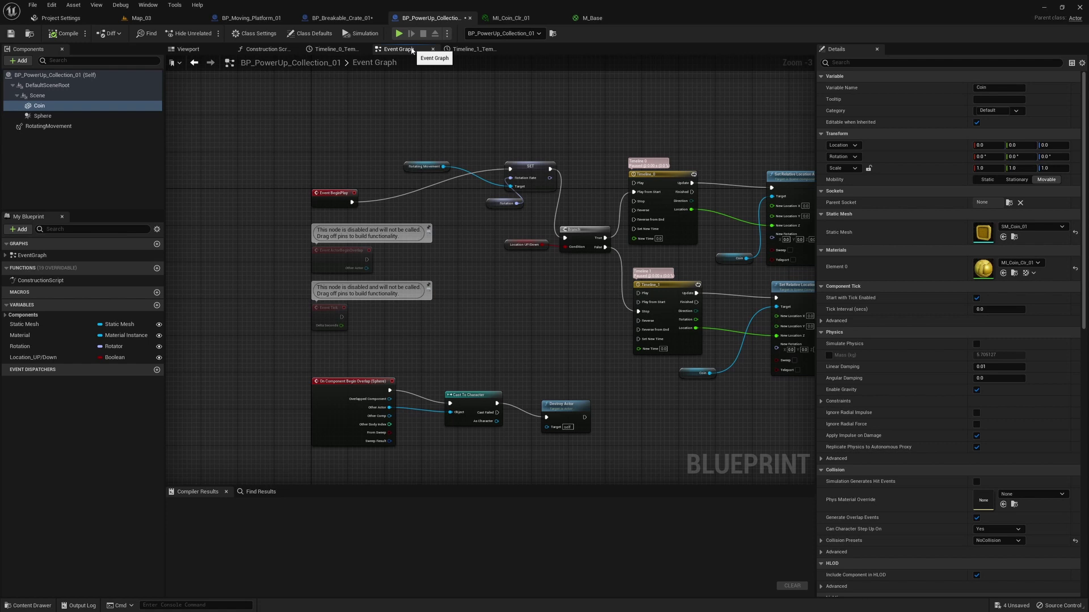
pyautogui.moveTo(667, 140); pyautogui.dragTo(515, 98, button='right')
pyautogui.click(376, 200)
pyautogui.scroll(3, 420, 207)
pyautogui.moveTo(607, 117); pyautogui.dragTo(520, 125, button='right')
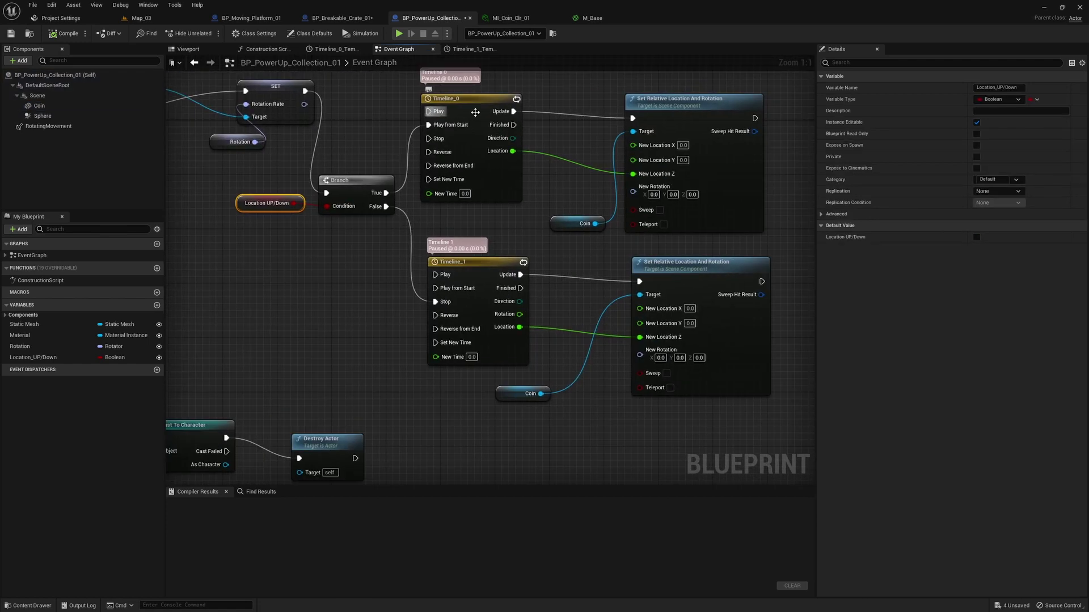
pyautogui.moveTo(569, 275); pyautogui.dragTo(532, 300, button='right')
pyautogui.click(461, 287)
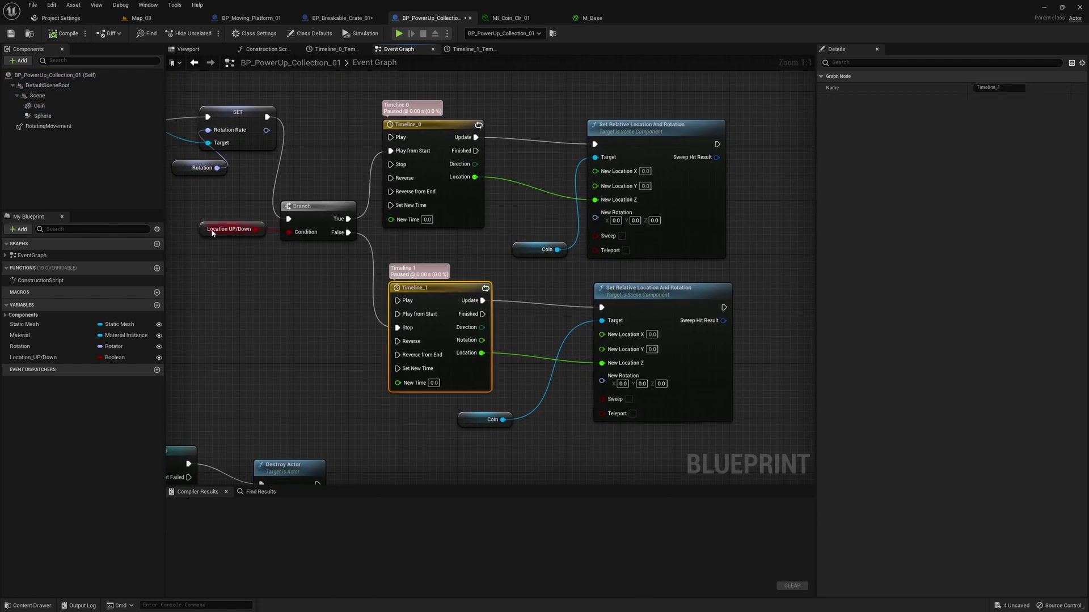
# Select the Location UP/Down node and trace the surrounding graph, including the Event BeginPlay and component overlap nodes.
pyautogui.click(257, 232)
pyautogui.moveTo(288, 271); pyautogui.dragTo(361, 287, button='right')
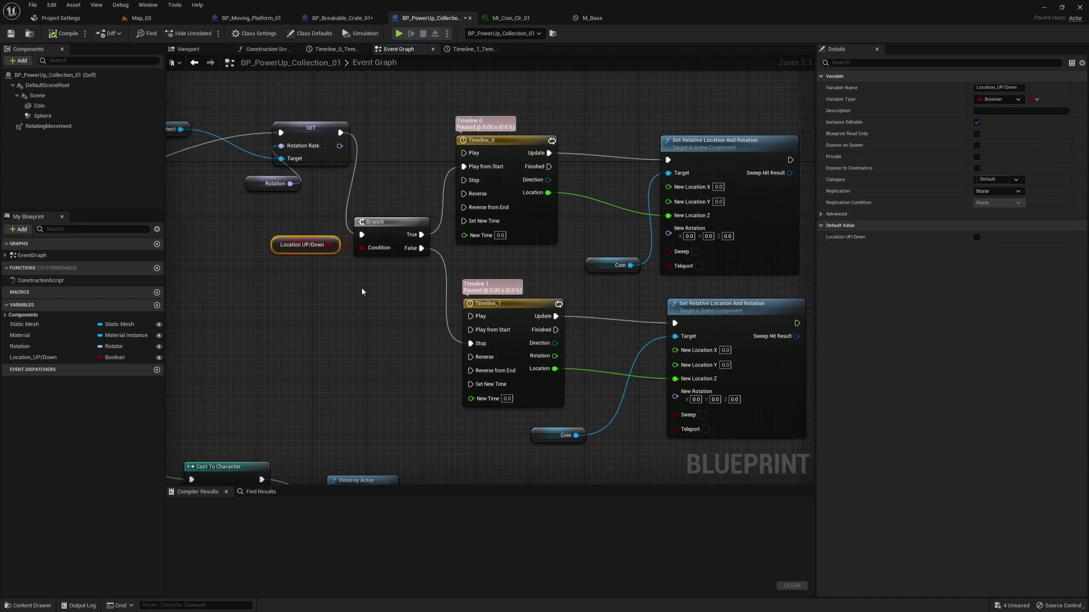
pyautogui.moveTo(444, 297); pyautogui.dragTo(340, 286, button='right')
pyautogui.scroll(-3, 475, 218)
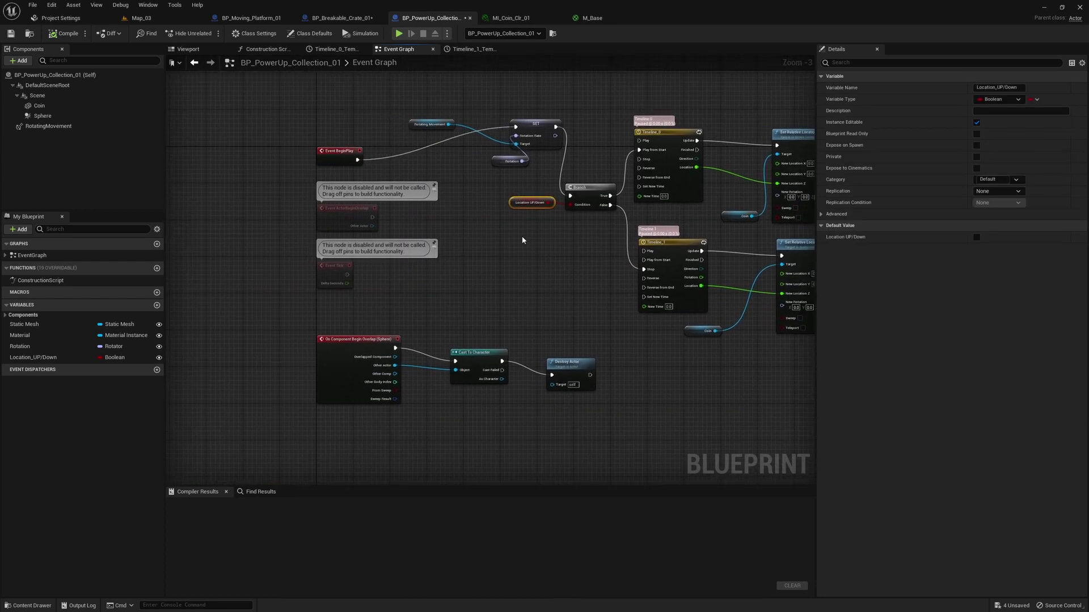
pyautogui.rightClick(523, 240)
pyautogui.moveTo(419, 280); pyautogui.dragTo(402, 258, button='right')
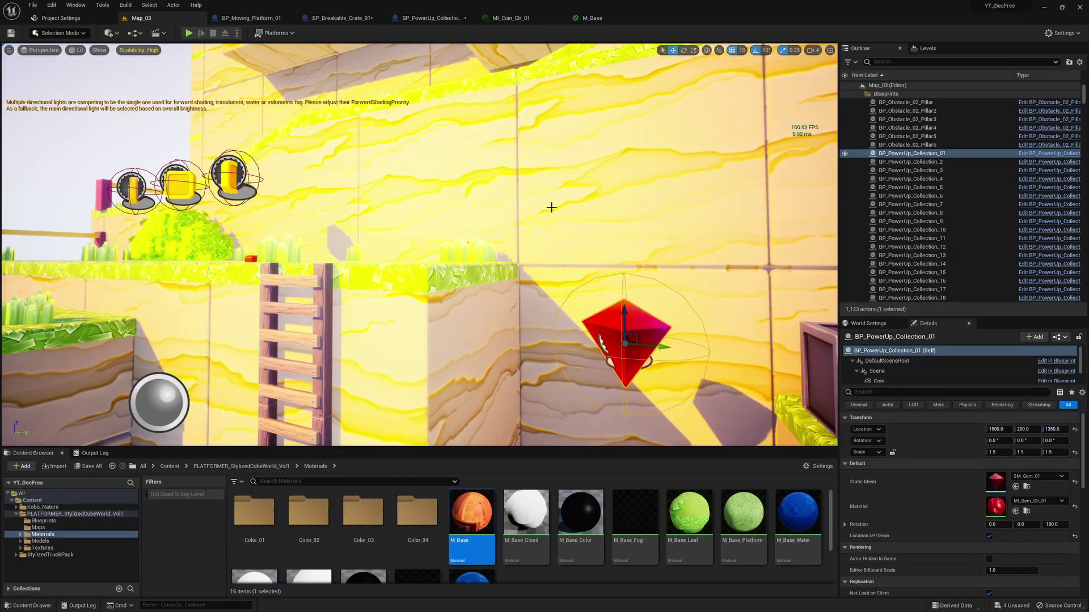
# Return to Map_03, survey the terraces, ladder and wooden bridge, and select the SM_Ground_Fog_01 mesh.
pyautogui.moveTo(553, 207)
pyautogui.mouseDown(button='right')
pyautogui.moveTo(627, 192)
pyautogui.moveTo(558, 273)
pyautogui.moveTo(526, 259)
pyautogui.moveTo(555, 249)
pyautogui.moveTo(663, 266)
pyautogui.moveTo(578, 318)
pyautogui.moveTo(488, 284)
pyautogui.moveTo(553, 207)
pyautogui.mouseUp(button='right')
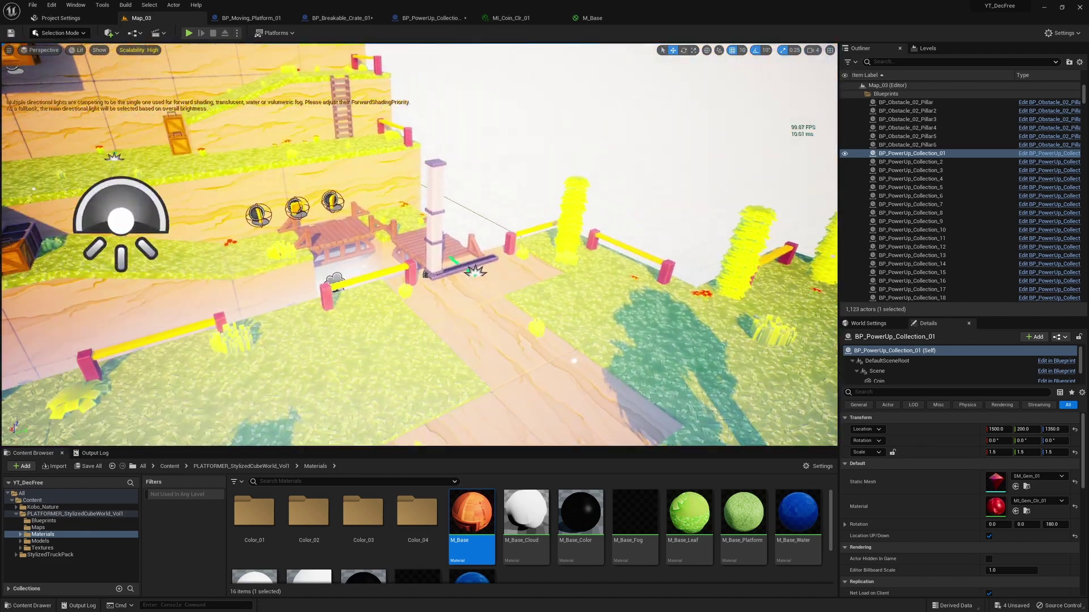
pyautogui.moveTo(492, 266); pyautogui.dragTo(492, 199, button='right')
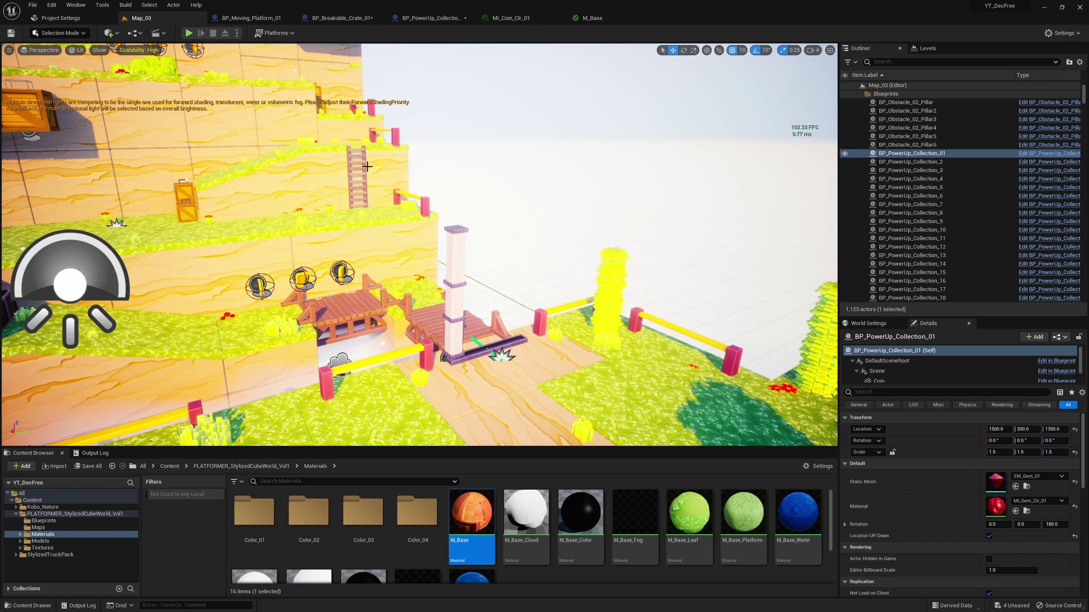
pyautogui.click(496, 239)
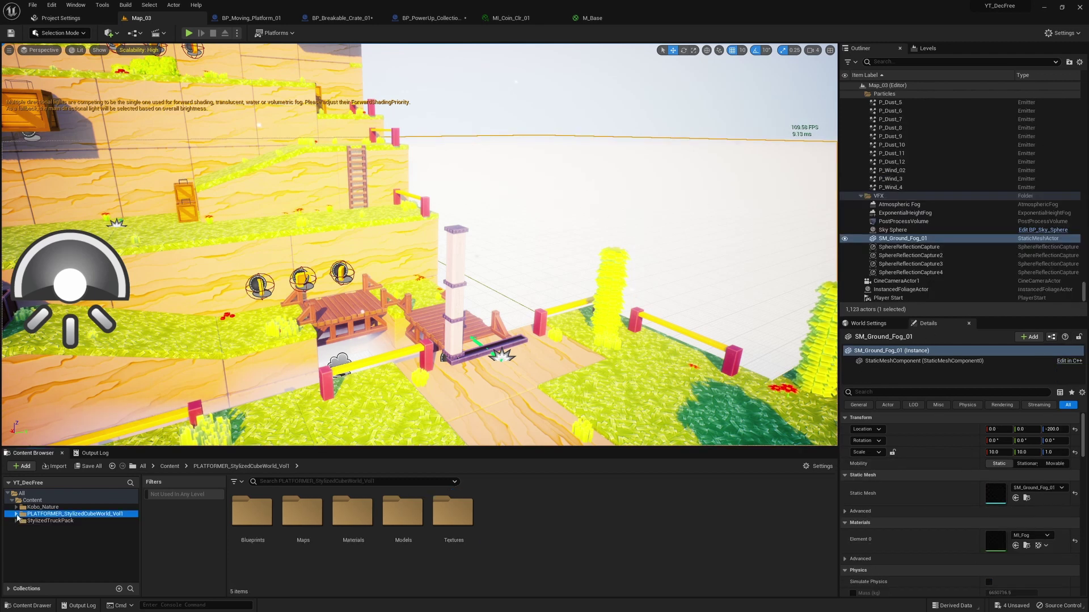
pyautogui.moveTo(419, 244); pyautogui.dragTo(340, 221, button='right')
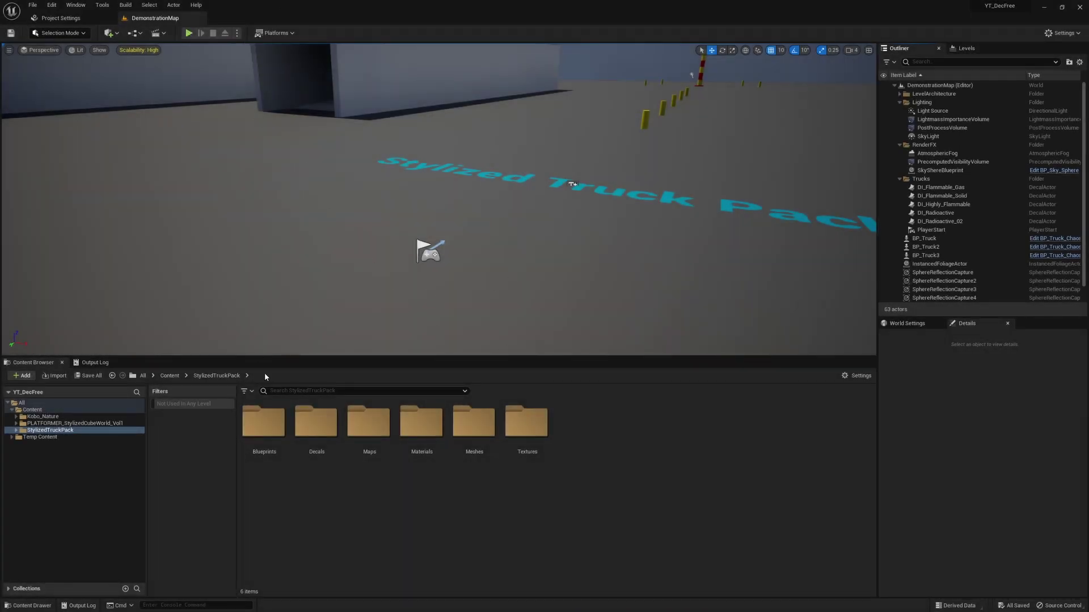
# Expand the StylizedTruckPack content folder and browse its ChaosTruck blueprints and Meshes.
pyautogui.click(16, 430)
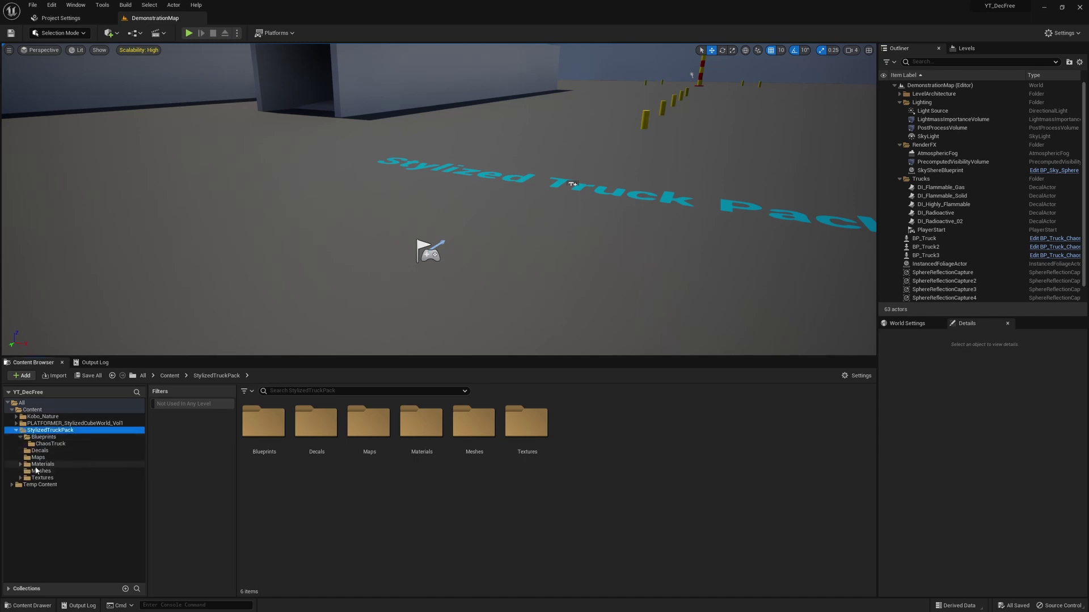
pyautogui.click(55, 444)
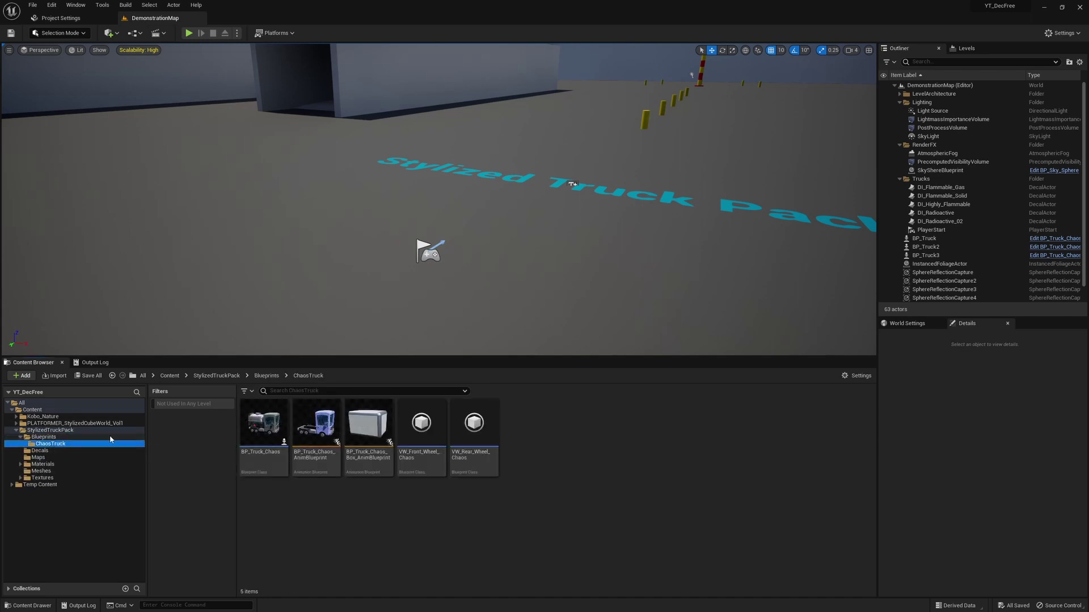
pyautogui.click(41, 471)
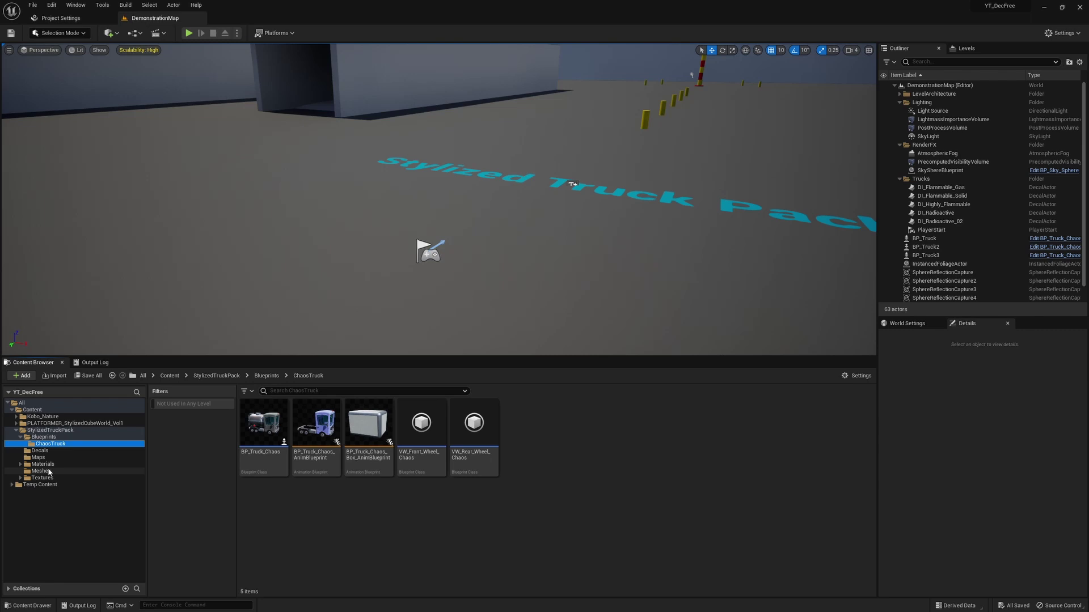
# Open the SK_Truck skeletal mesh, inspect the truck from the front and side, and close it.
pyautogui.click(439, 423)
pyautogui.doubleClick(439, 424)
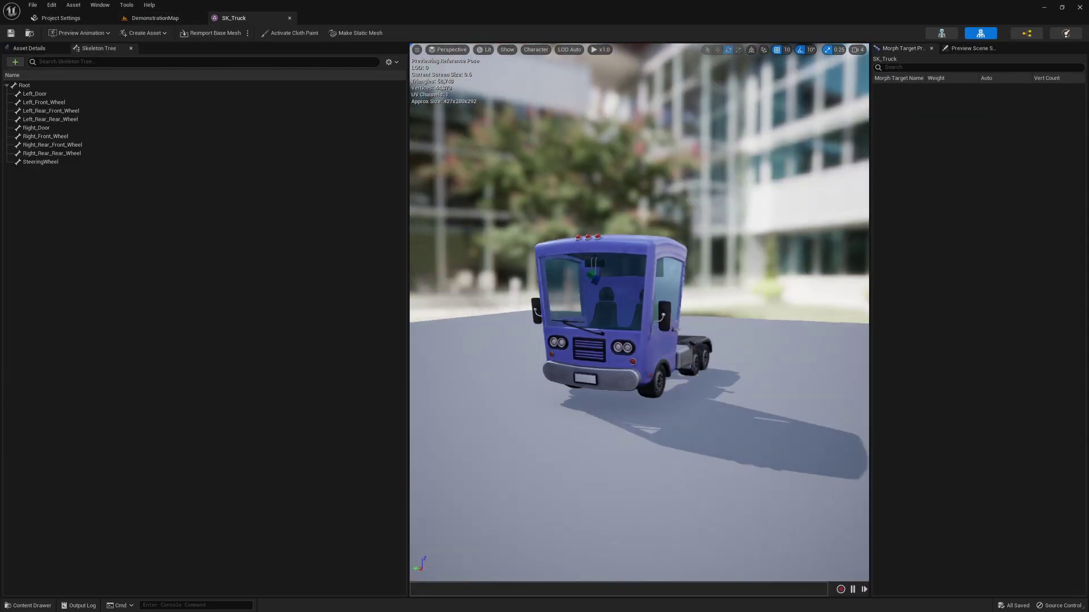
pyautogui.keyDown('alt'); pyautogui.moveTo(639, 311); pyautogui.dragTo(499, 312); pyautogui.keyUp('alt')
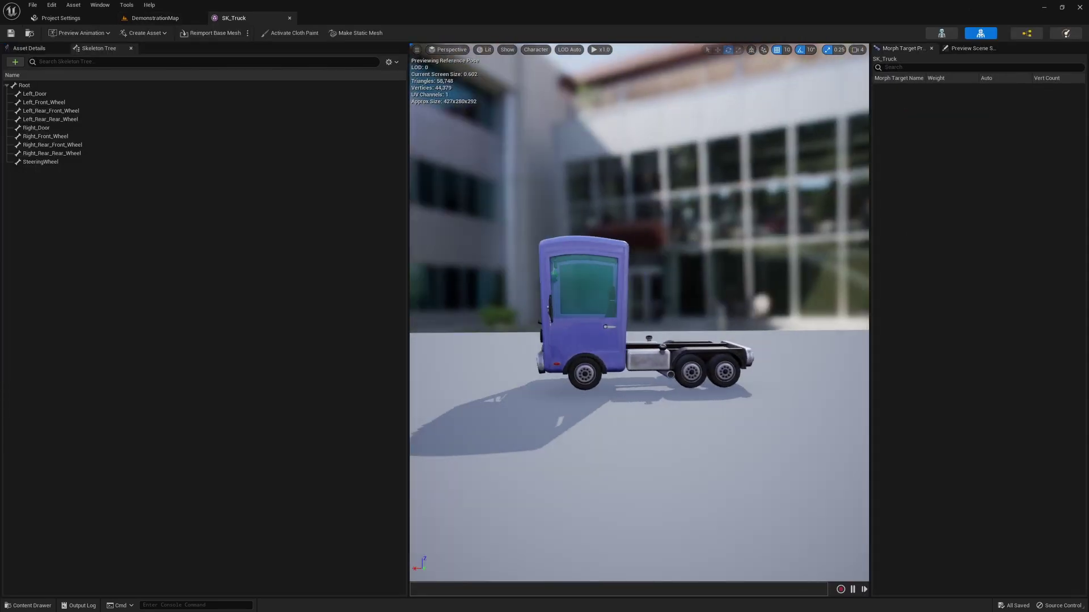
pyautogui.moveTo(611, 314); pyautogui.dragTo(537, 216)
pyautogui.click(289, 18)
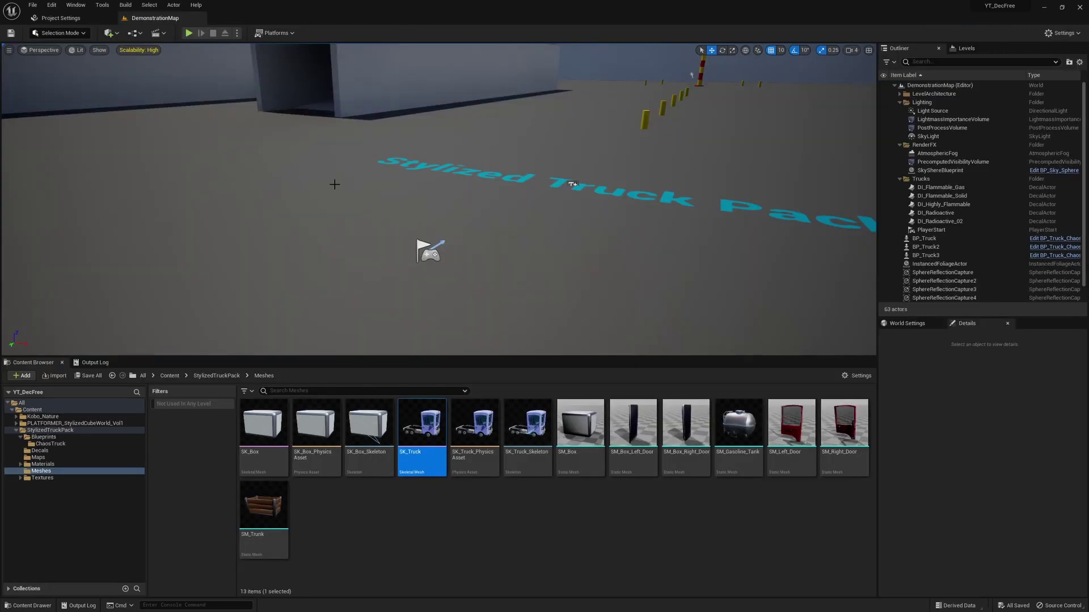
# Play DemonstrationMap, drive the truck forward past the parked trucks, and stop playing.
pyautogui.click(457, 199)
pyautogui.press('w')
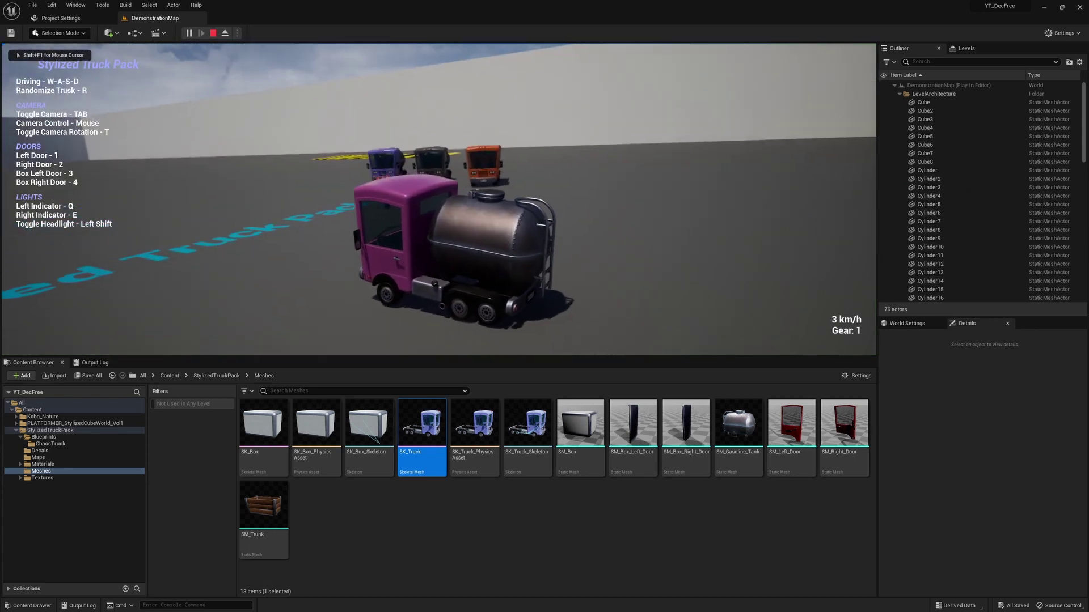
pyautogui.press('w')
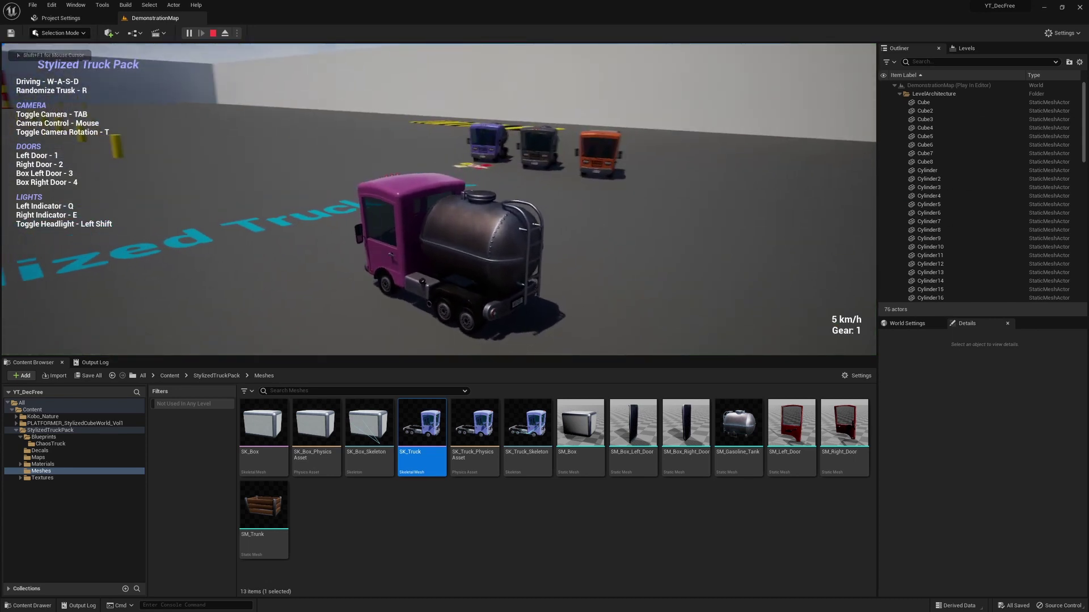
pyautogui.press('w')
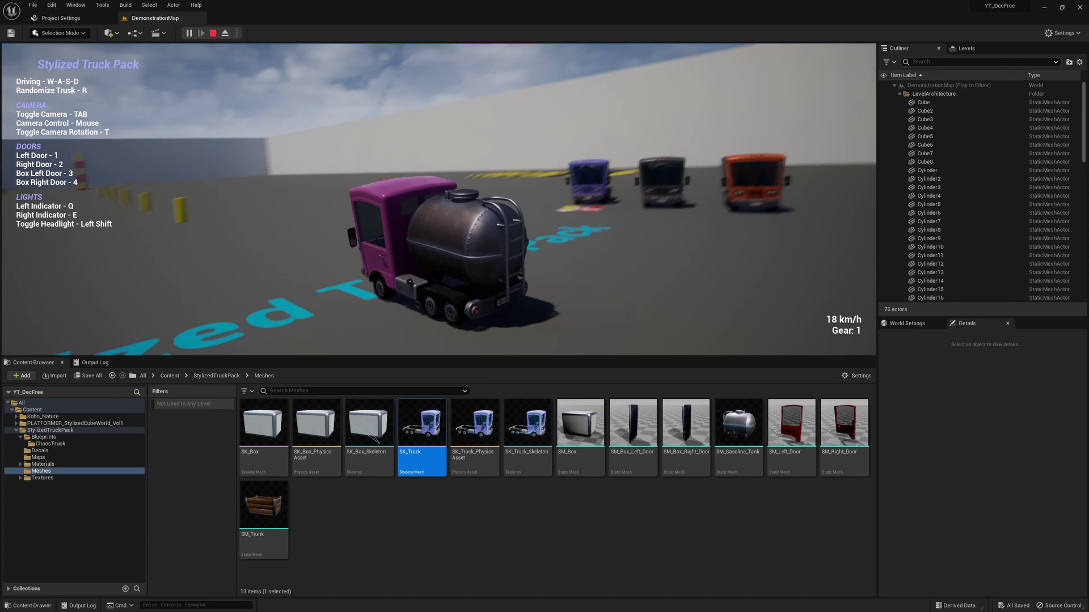
pyautogui.press('Escape')
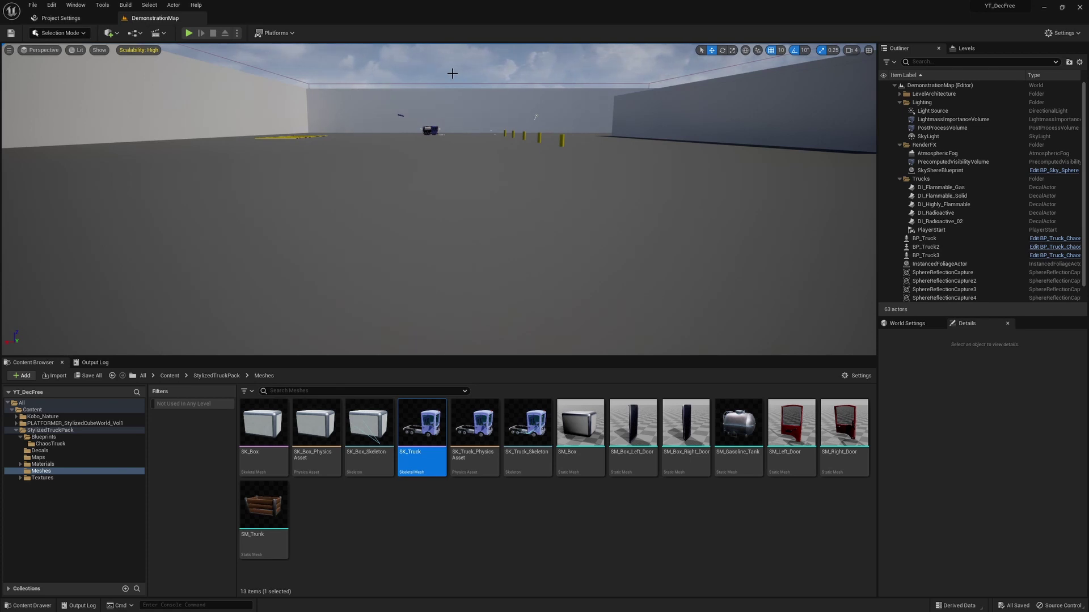
# Open the Plugins browser, search for physx and chaos, and close it.
pyautogui.click(56, 7)
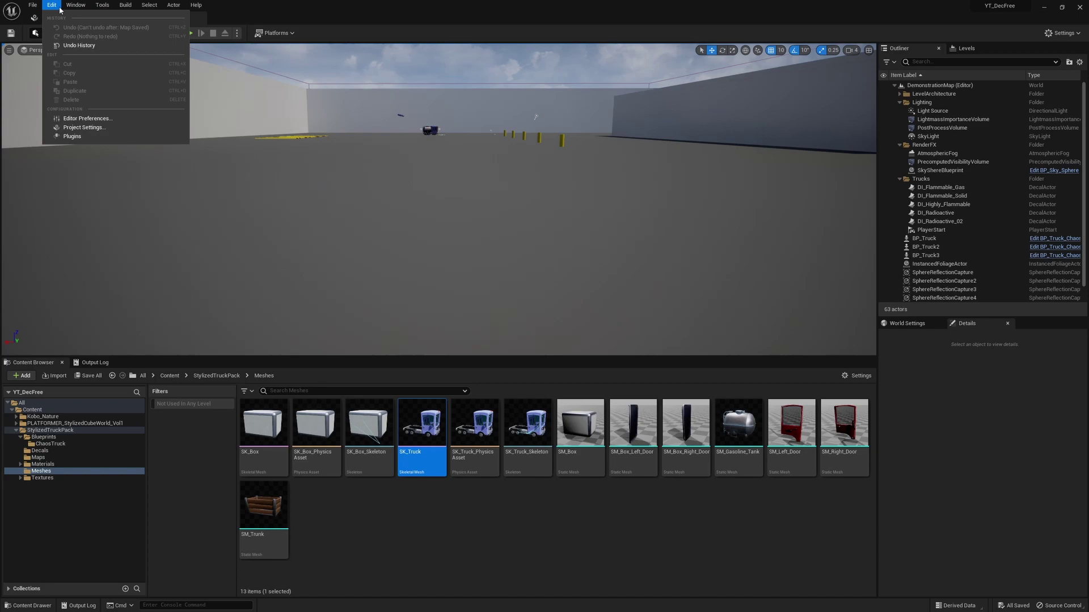
pyautogui.click(72, 136)
pyautogui.write('phys')
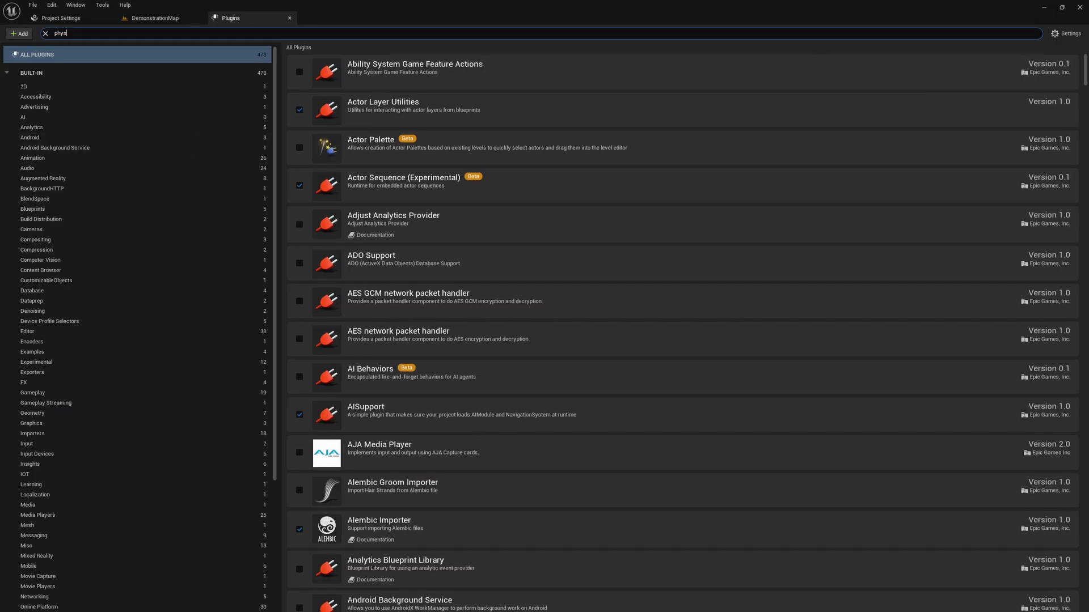
pyautogui.write('x')
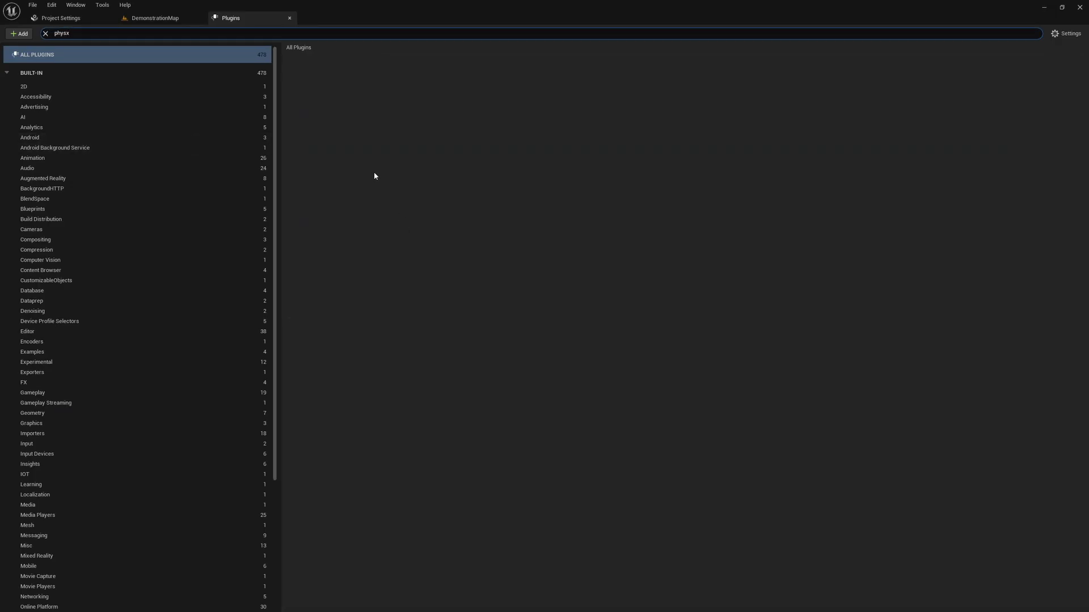
pyautogui.doubleClick(91, 36)
pyautogui.write('chaos')
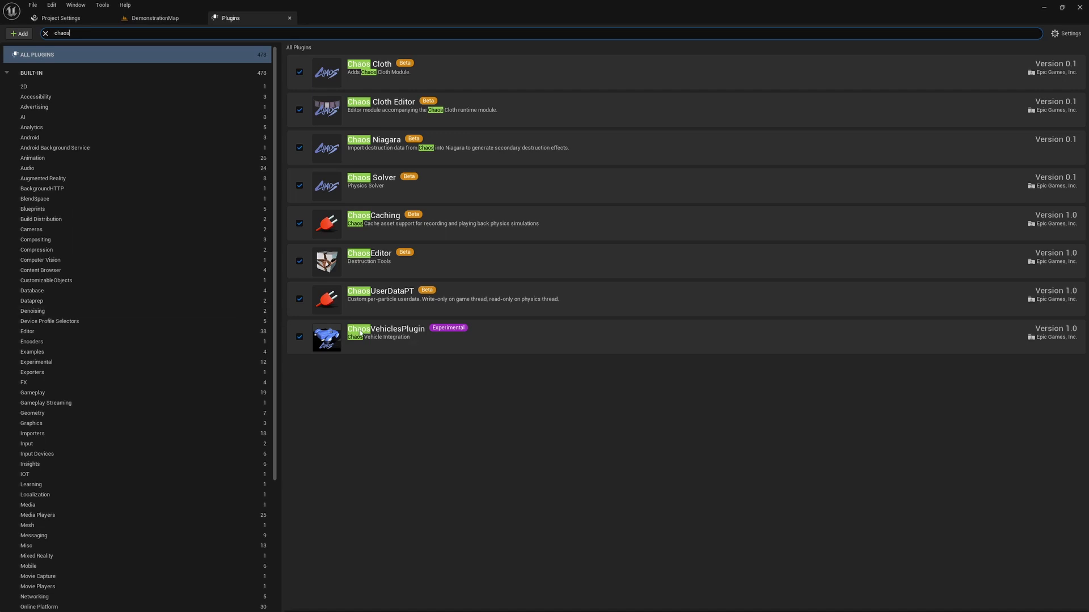
pyautogui.middleClick(249, 20)
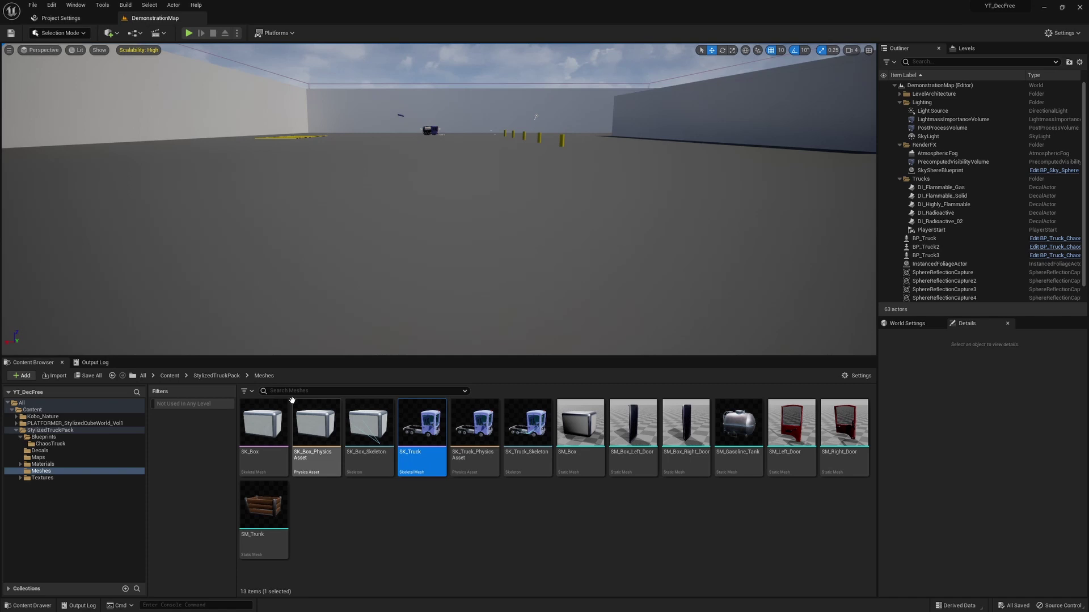
# Open BP_HUD from the StylizedTruckPack Blueprints folder, look over its Event Graph, and go back to DemonstrationMap.
pyautogui.click(110, 436)
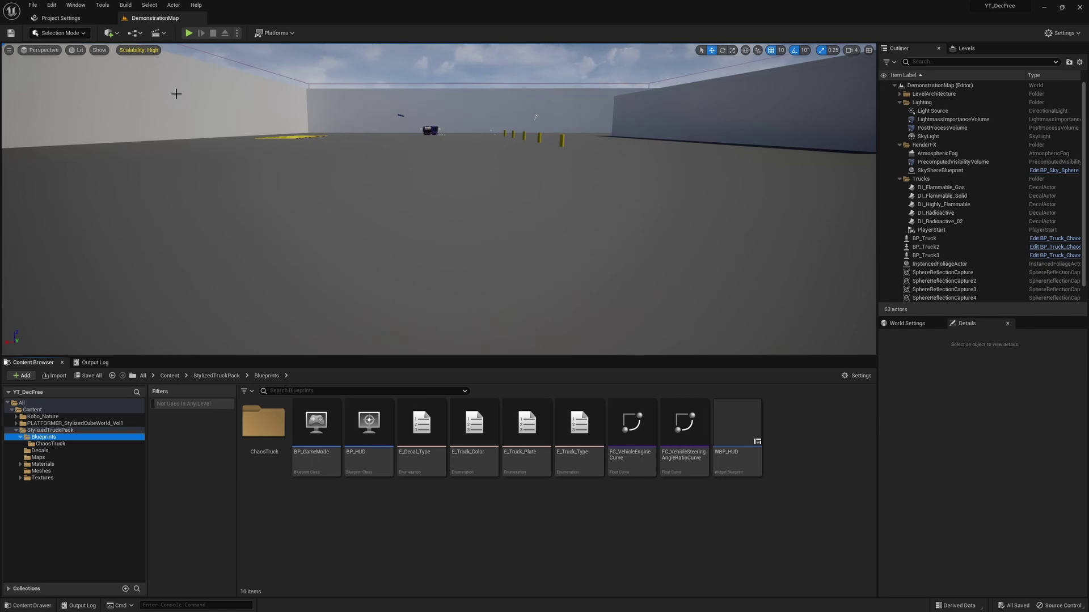
pyautogui.click(323, 430)
pyautogui.click(371, 432)
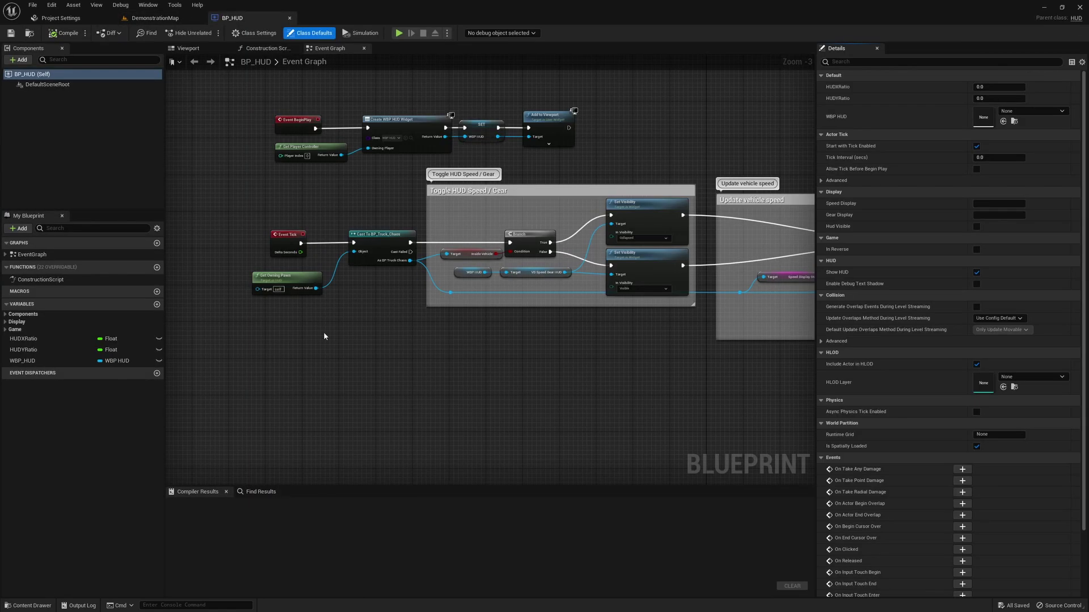
pyautogui.moveTo(349, 284); pyautogui.dragTo(304, 289, button='right')
pyautogui.click(164, 21)
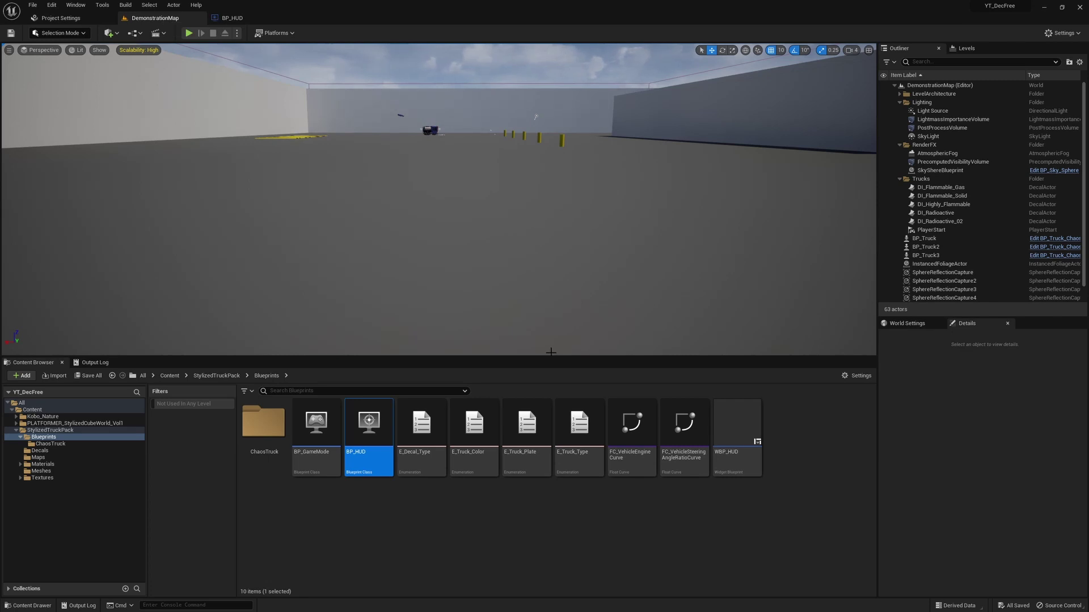
# Browse the ChaosTruck folder, return to BP_HUD, and examine the Toggle HUD Speed / Gear and Update vehicle speed groups.
pyautogui.click(50, 443)
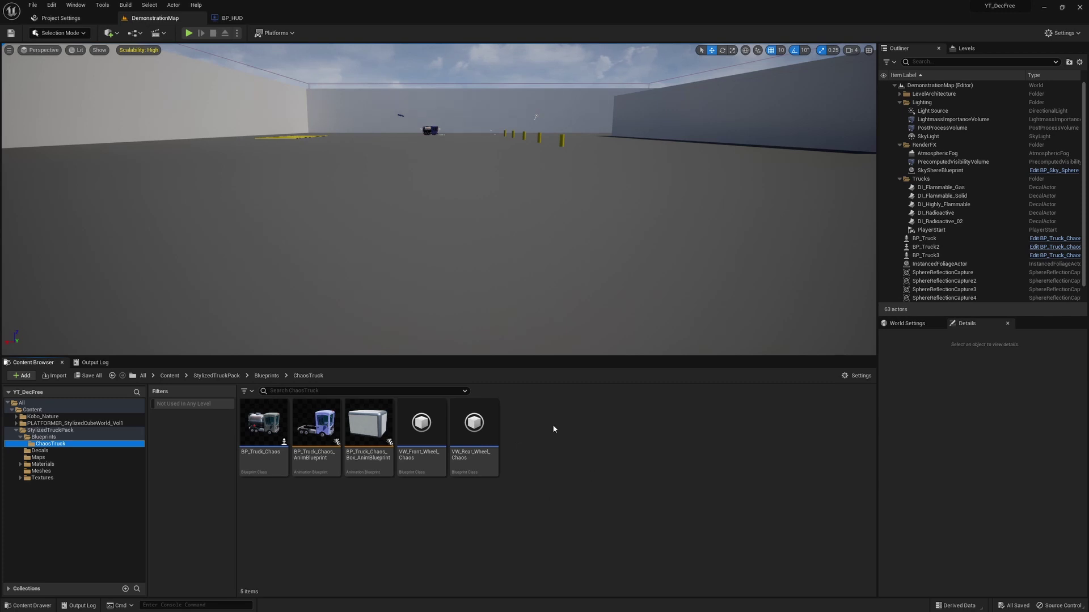
pyautogui.click(232, 18)
pyautogui.moveTo(477, 221); pyautogui.dragTo(347, 216, button='right')
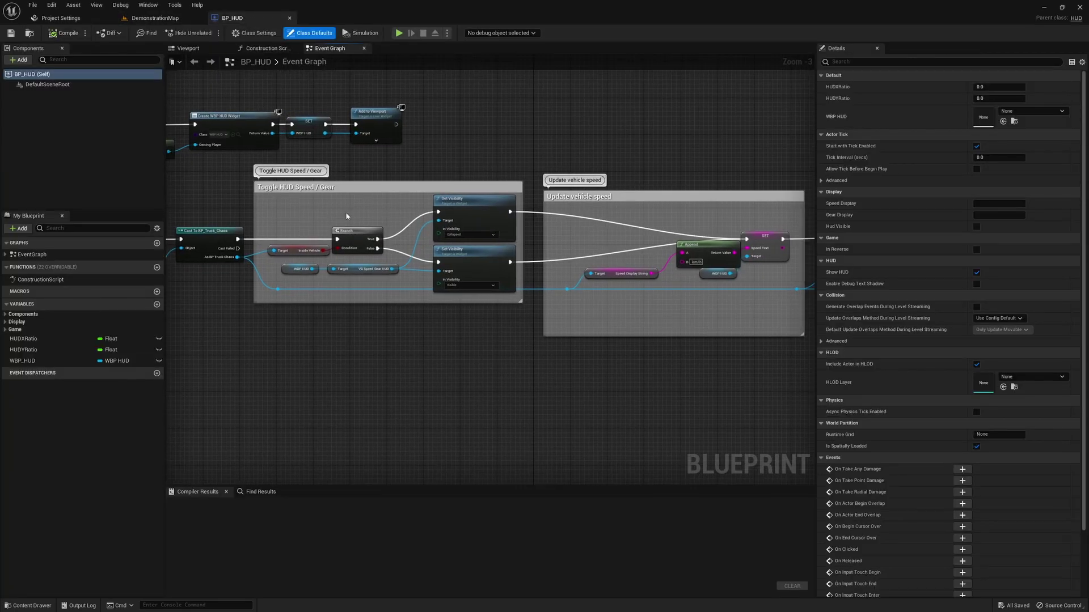
pyautogui.scroll(-2, 374, 196)
pyautogui.moveTo(793, 184); pyautogui.dragTo(648, 189, button='right')
pyautogui.moveTo(585, 176); pyautogui.dragTo(703, 170, button='right')
pyautogui.scroll(4, 330, 226)
# Move the Get Owning Pawn node beneath the Cast To BP_Truck_Chaos node in BP_HUD's Event Graph.
pyautogui.moveTo(320, 227); pyautogui.dragTo(570, 215, button='right')
pyautogui.moveTo(293, 240); pyautogui.dragTo(415, 248)
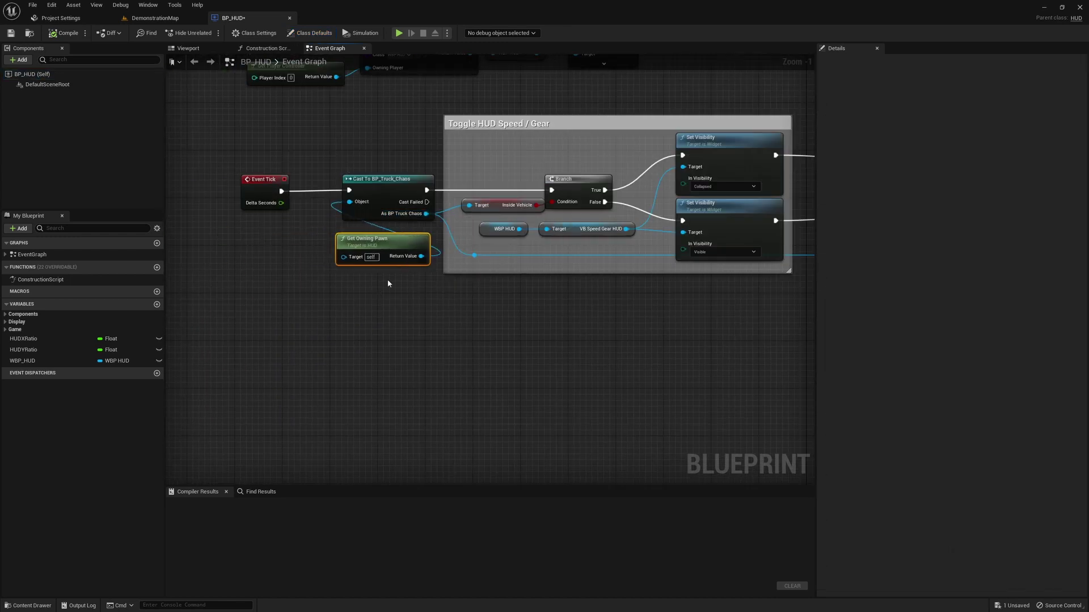
pyautogui.scroll(-2, 361, 172)
pyautogui.moveTo(588, 111); pyautogui.dragTo(466, 185, button='right')
pyautogui.scroll(-1, 582, 194)
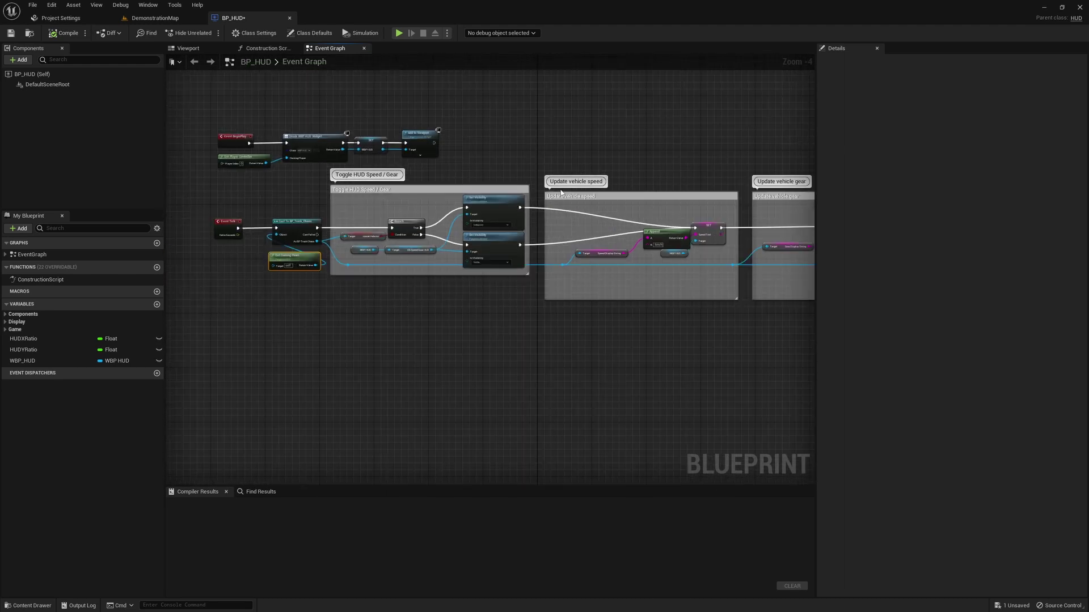
# Examine the Event Tick, Cast To BP_Truck_Chaos and Get Owning Pawn nodes in BP_HUD's Event Graph.
pyautogui.moveTo(567, 161); pyautogui.dragTo(653, 223, button='right')
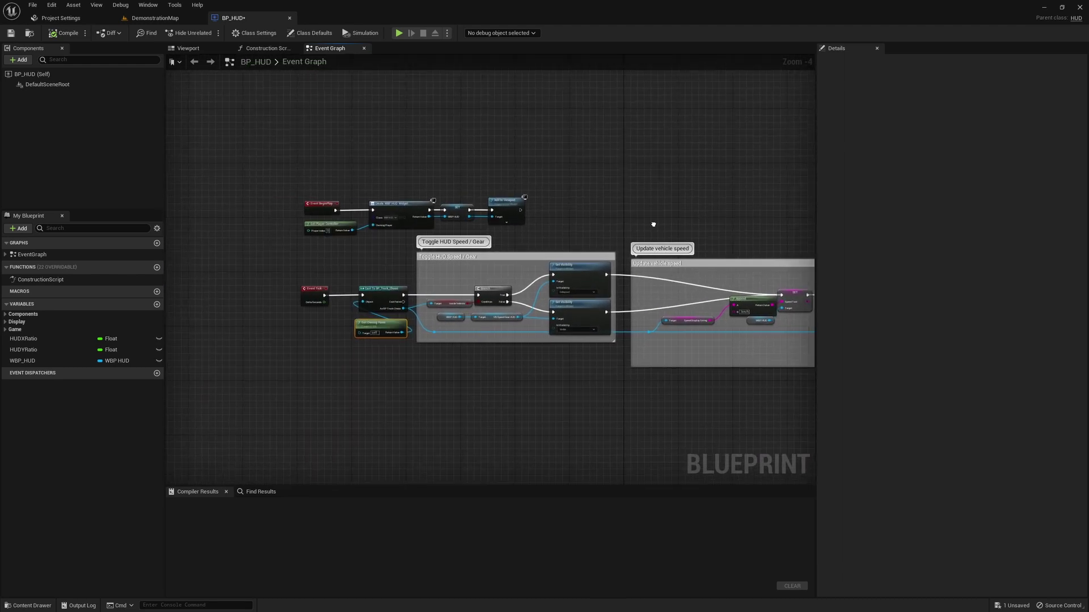
pyautogui.scroll(4, 355, 309)
pyautogui.moveTo(401, 290); pyautogui.dragTo(492, 249, button='right')
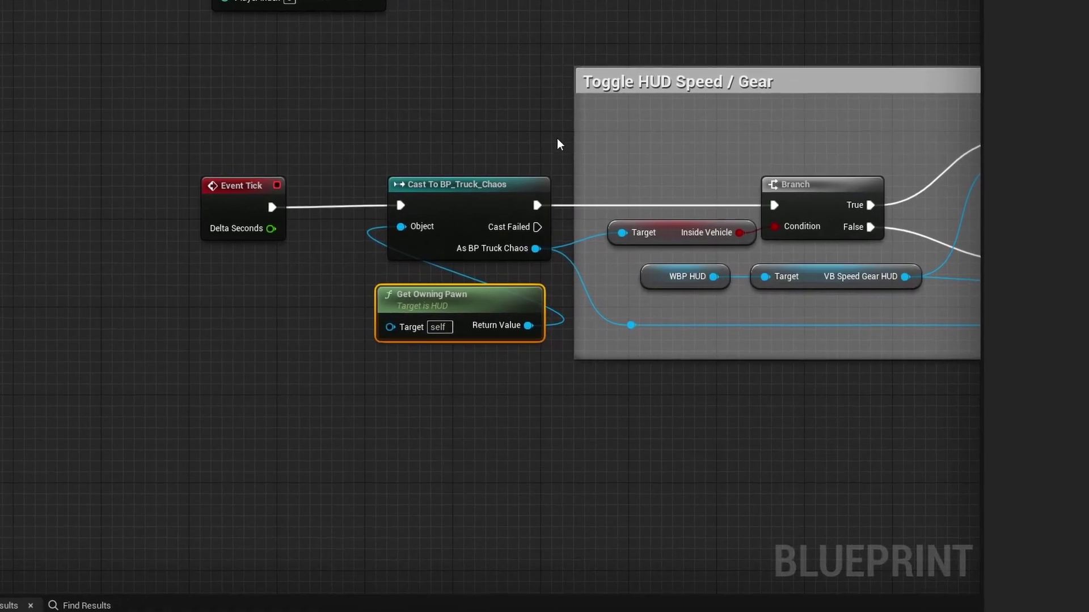
pyautogui.moveTo(453, 509); pyautogui.dragTo(398, 442, button='right')
pyautogui.moveTo(460, 356); pyautogui.dragTo(306, 94)
pyautogui.moveTo(54, 26); pyautogui.dragTo(489, 356)
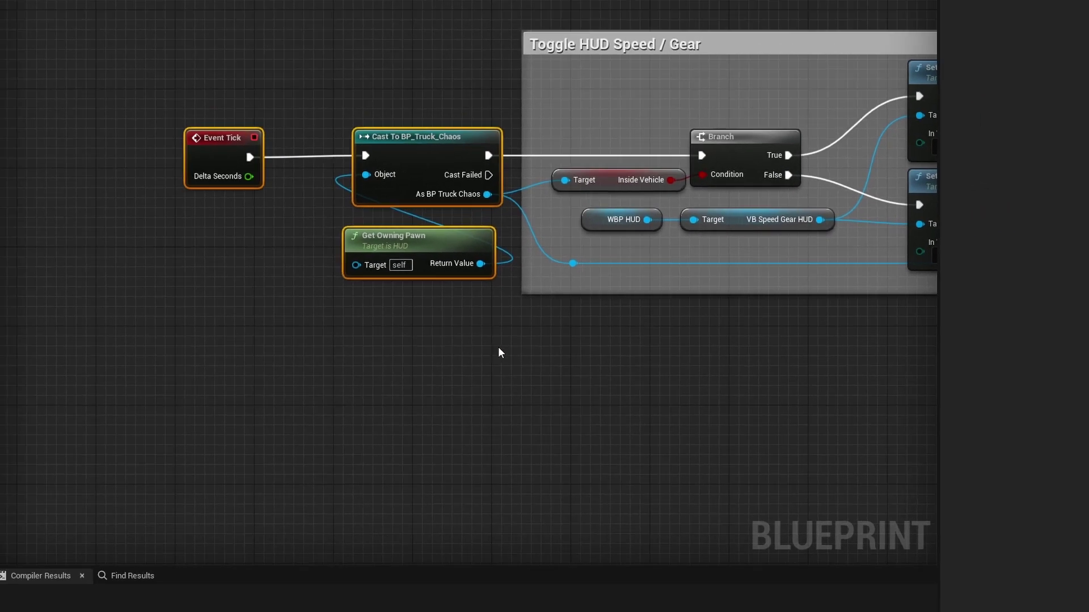
pyautogui.moveTo(528, 329); pyautogui.dragTo(403, 480, button='right')
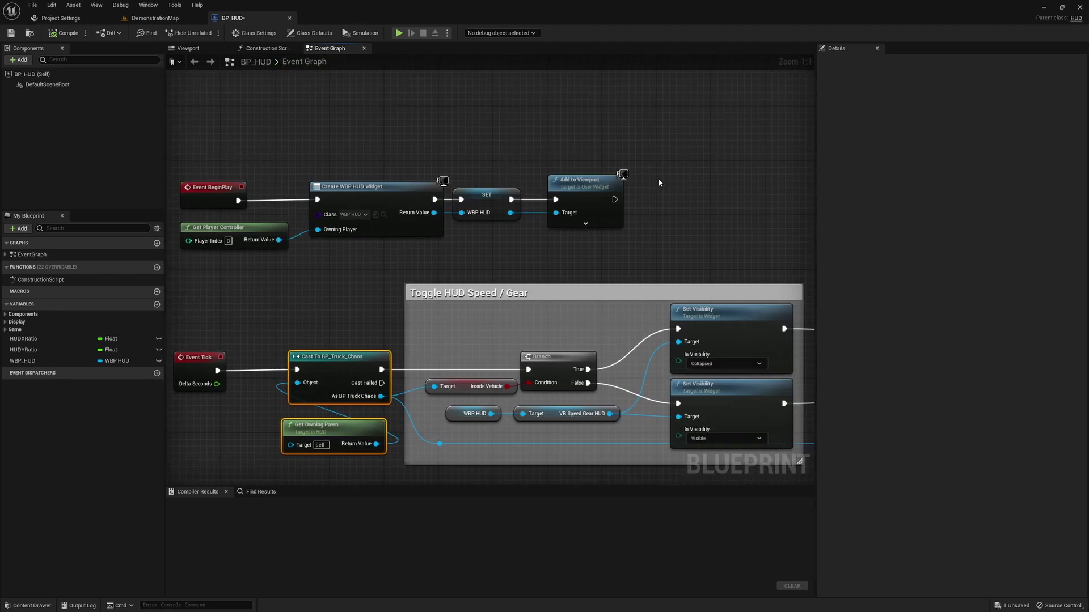
# Look over BP_HUD's widget creation nodes and its Toggle HUD Speed / Gear, Update vehicle speed and Update vehicle gear groups.
pyautogui.moveTo(693, 180); pyautogui.dragTo(587, 131, button='right')
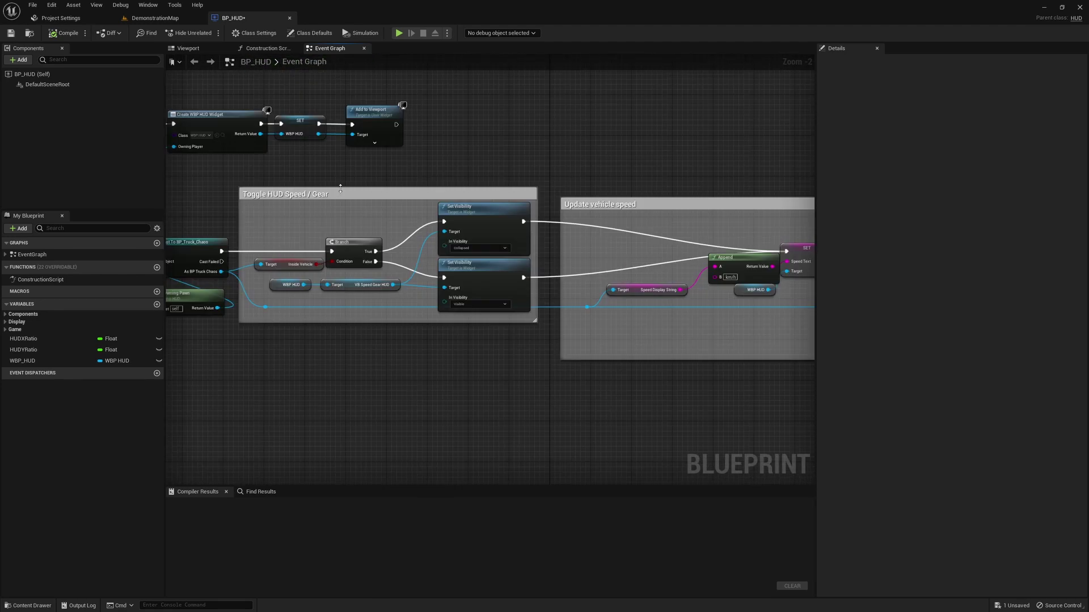
pyautogui.moveTo(195, 255); pyautogui.dragTo(347, 245, button='right')
pyautogui.moveTo(642, 271); pyautogui.dragTo(695, 239, button='right')
pyautogui.moveTo(510, 247); pyautogui.dragTo(67, 229, button='right')
pyautogui.moveTo(709, 215); pyautogui.dragTo(311, 216, button='right')
pyautogui.moveTo(286, 181); pyautogui.dragTo(491, 202, button='right')
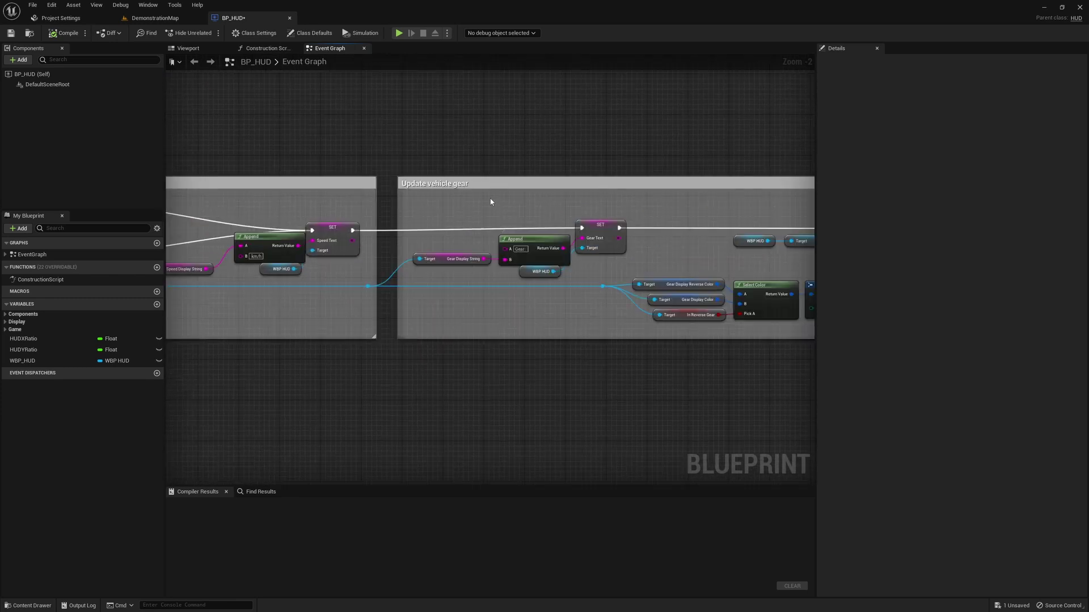
# Return to DemonstrationMap and open BP_Truck_Chaos from the StylizedTruckPack ChaosTruck folder.
pyautogui.click(154, 17)
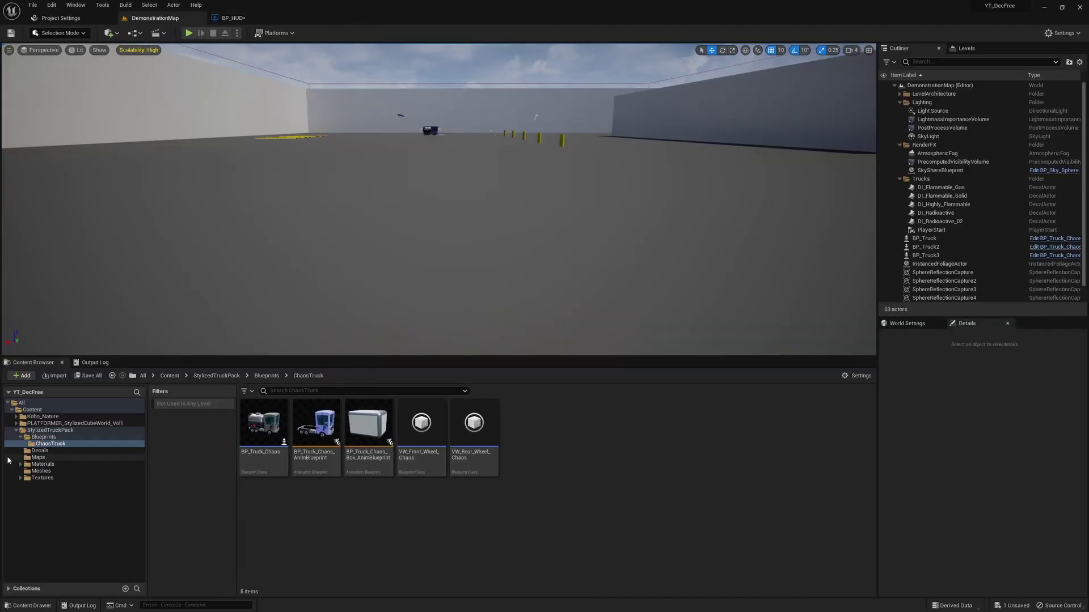
pyautogui.click(45, 436)
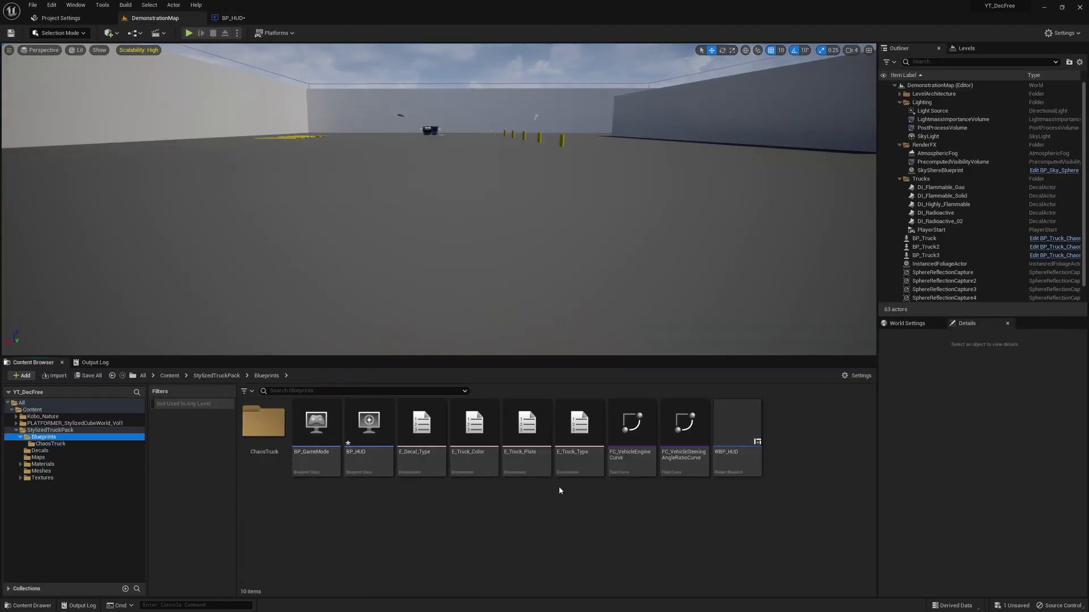
pyautogui.click(50, 443)
pyautogui.doubleClick(262, 431)
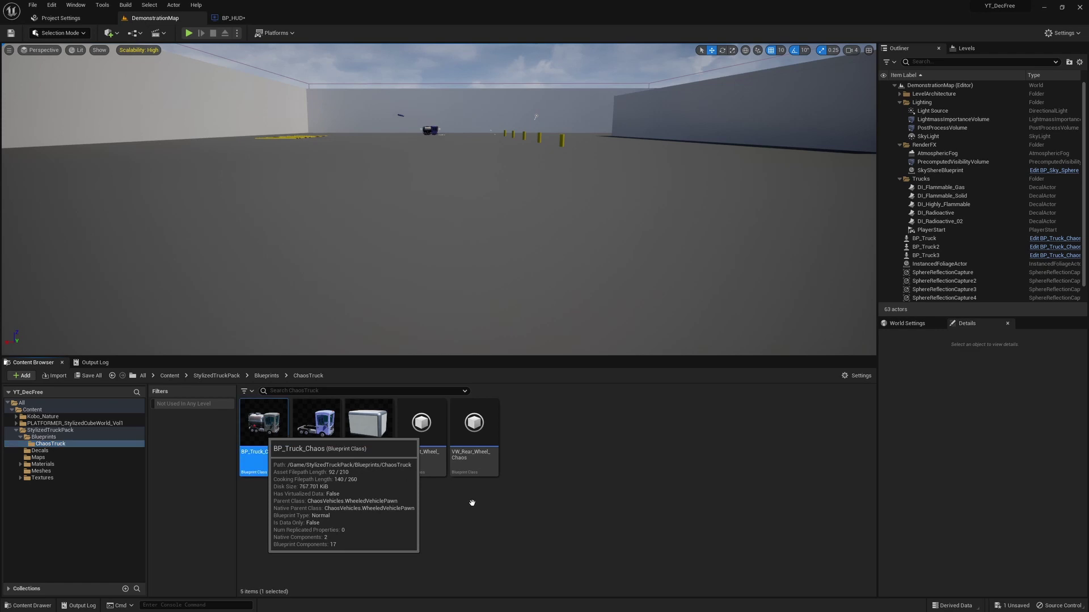
pyautogui.scroll(4, 462, 331)
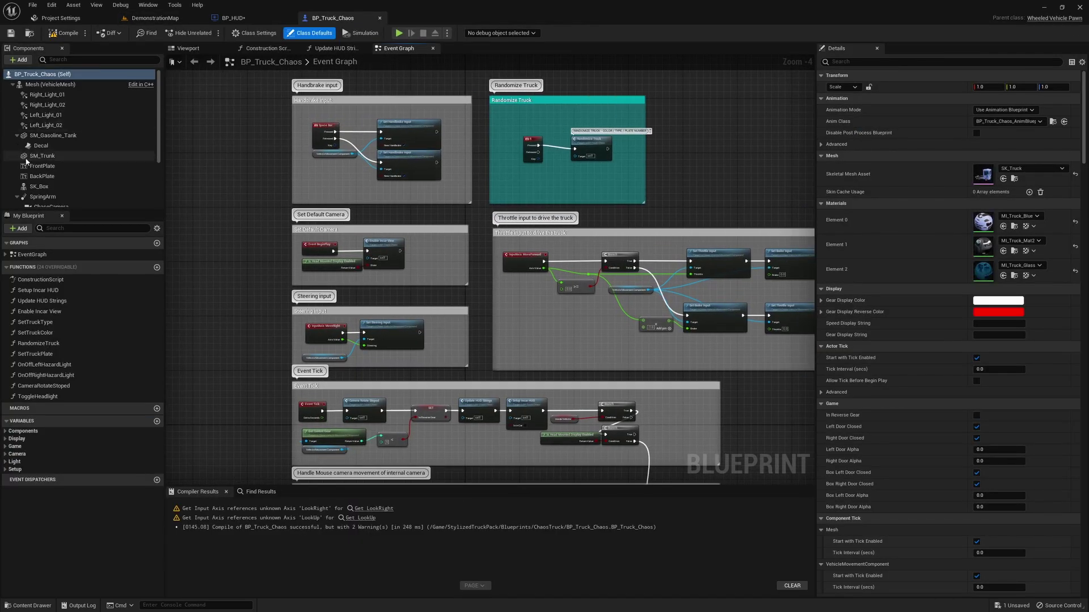
# Expand BP_Truck_Chaos's EventGraph list and examine the door, camera and Switch Left/Right Hazard Light groups.
pyautogui.doubleClick(21, 254)
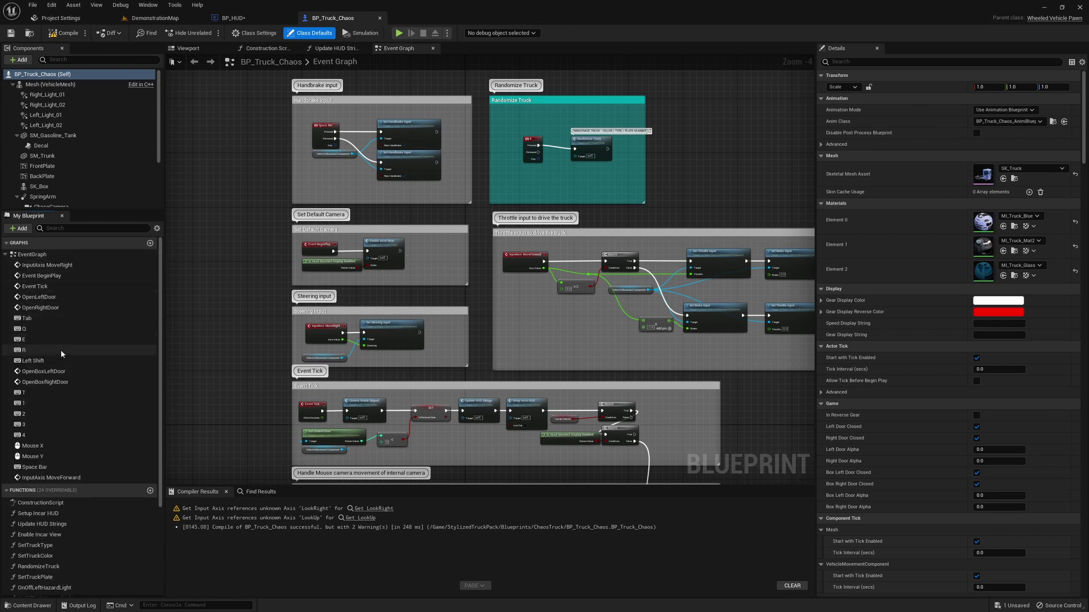
pyautogui.doubleClick(138, 381)
pyautogui.scroll(-3, 707, 214)
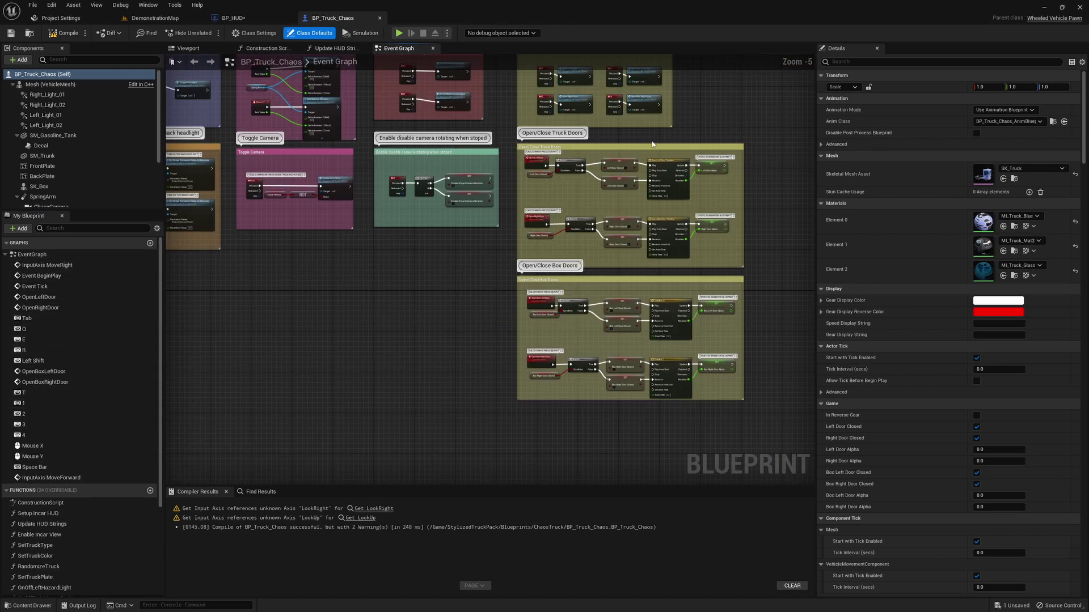
pyautogui.moveTo(637, 164); pyautogui.dragTo(814, 247, button='right')
pyautogui.scroll(3, 526, 181)
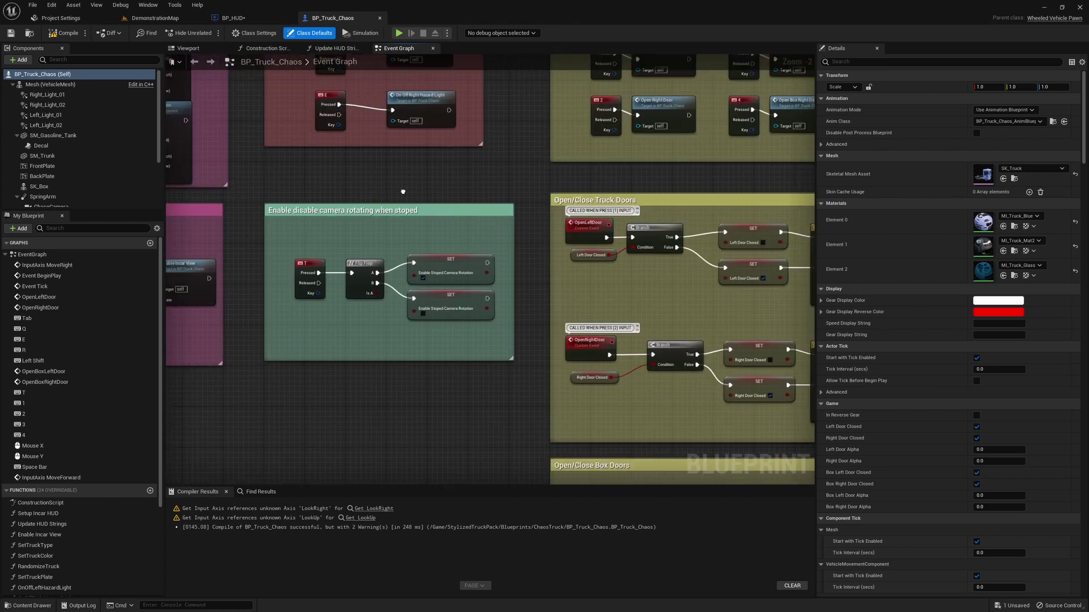
pyautogui.scroll(-1, 471, 160)
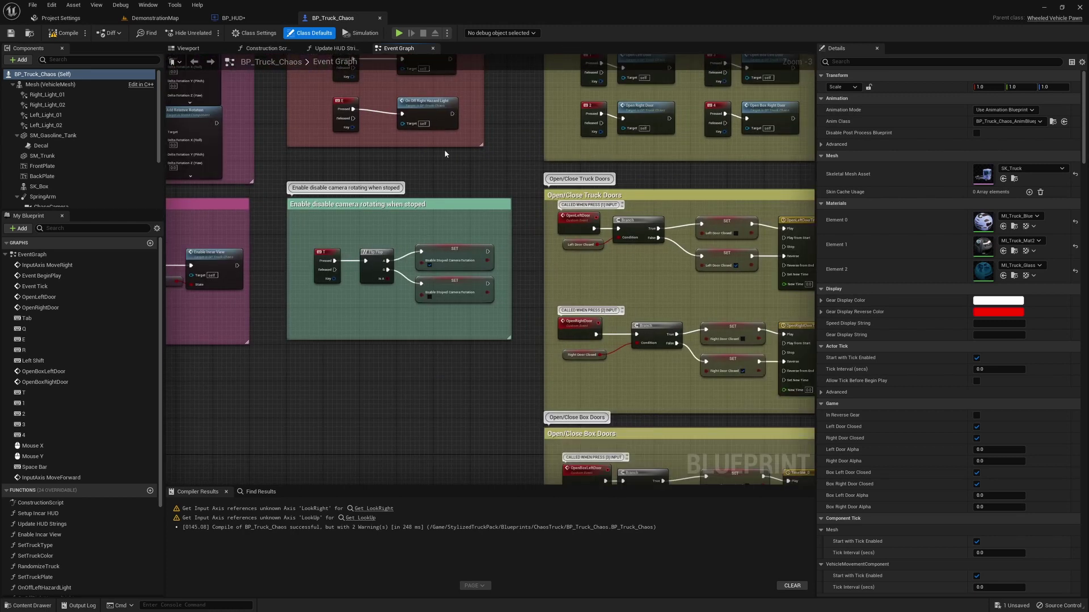
pyautogui.moveTo(423, 103); pyautogui.dragTo(467, 172, button='right')
pyautogui.moveTo(314, 109); pyautogui.dragTo(409, 117, button='right')
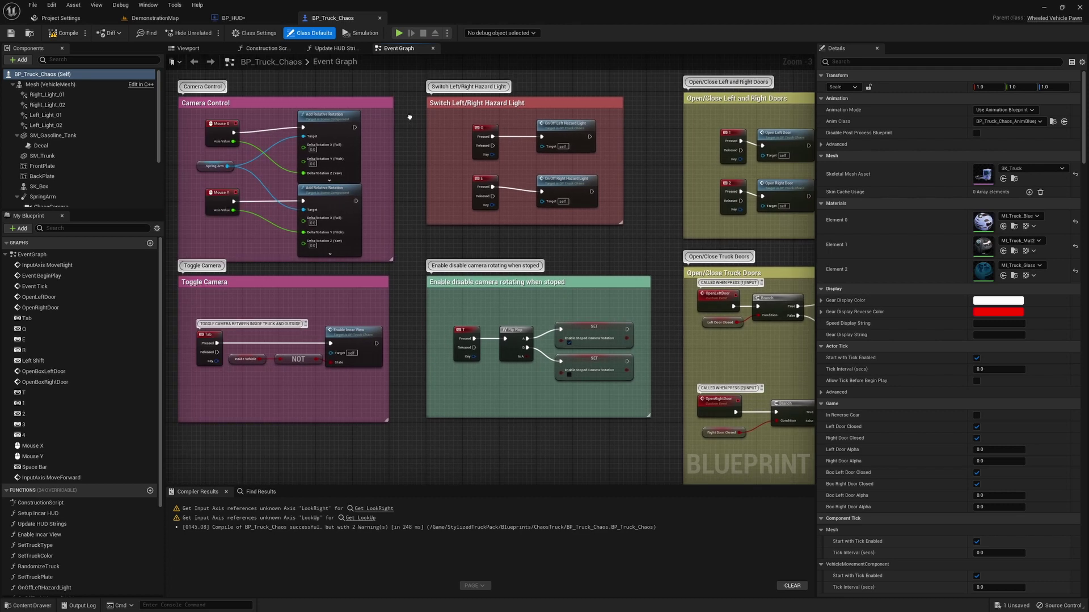
pyautogui.scroll(3, 409, 117)
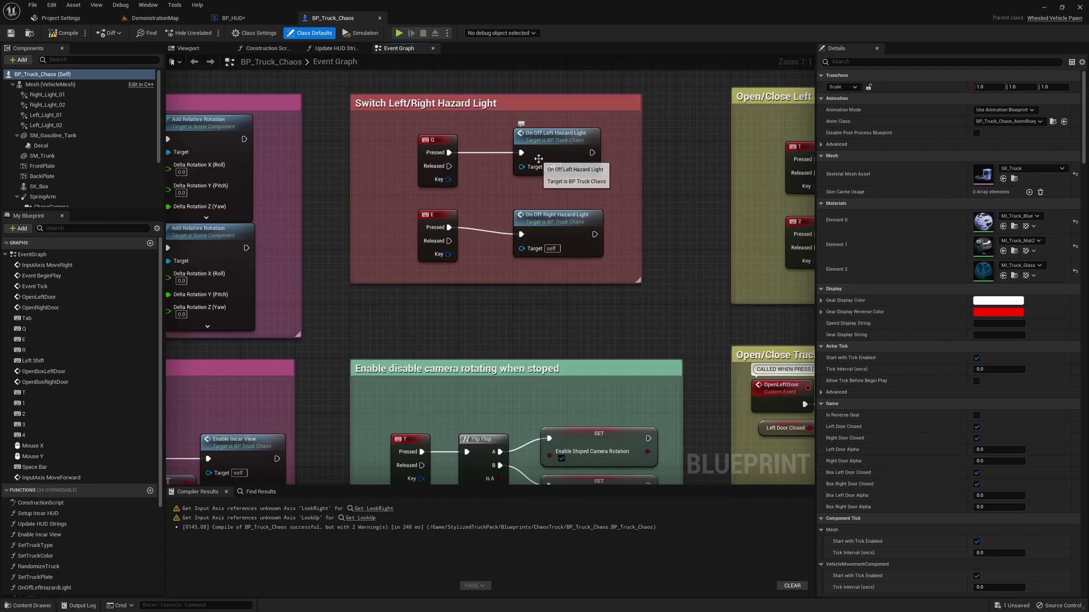
pyautogui.moveTo(429, 106); pyautogui.dragTo(412, 114, button='right')
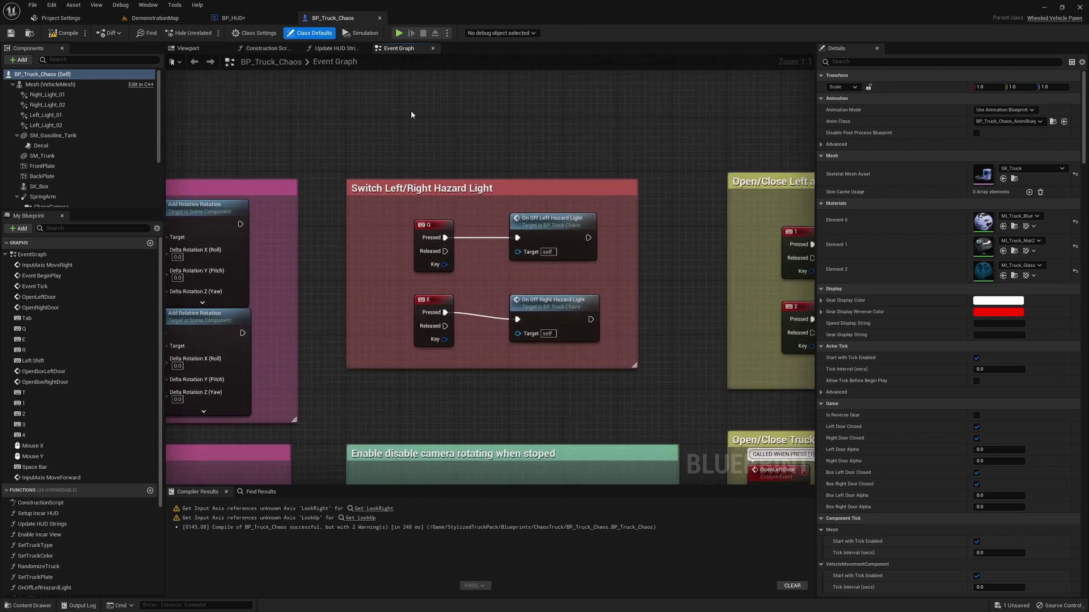
# Check the axis mappings in Project Settings against the InputAxis MoveRight nodes in BP_Truck_Chaos's Steering input group.
pyautogui.click(61, 19)
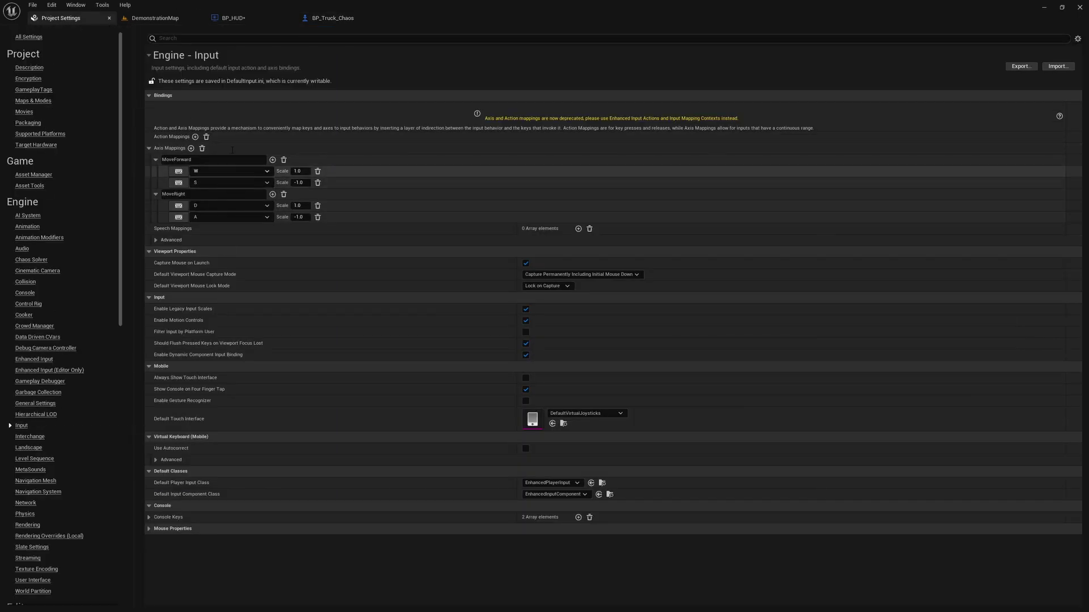
pyautogui.click(332, 18)
pyautogui.scroll(-3, 389, 263)
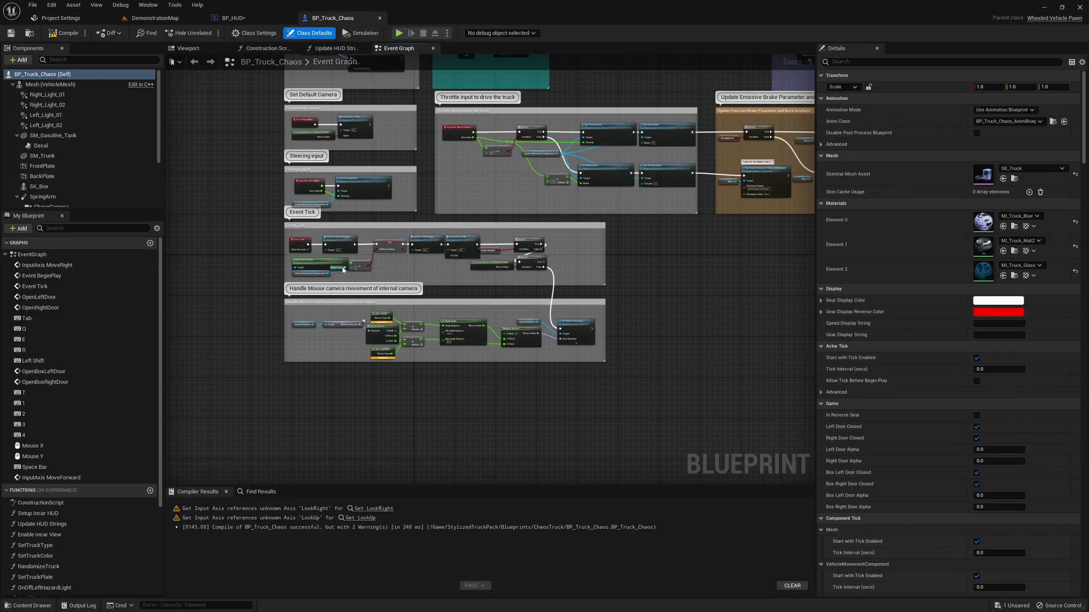
pyautogui.scroll(4, 389, 263)
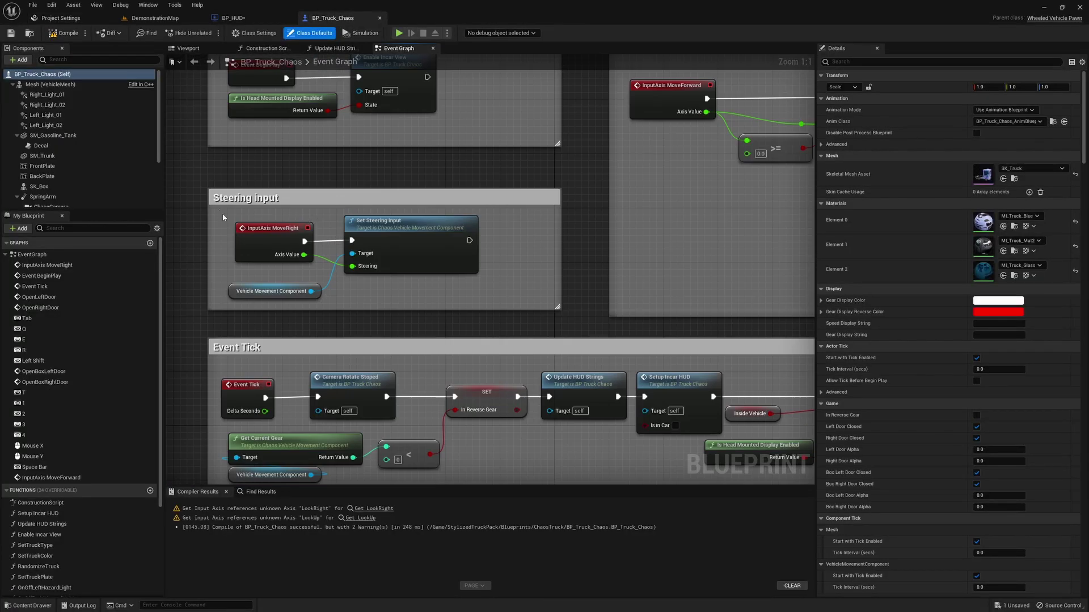
pyautogui.moveTo(220, 210); pyautogui.dragTo(508, 278)
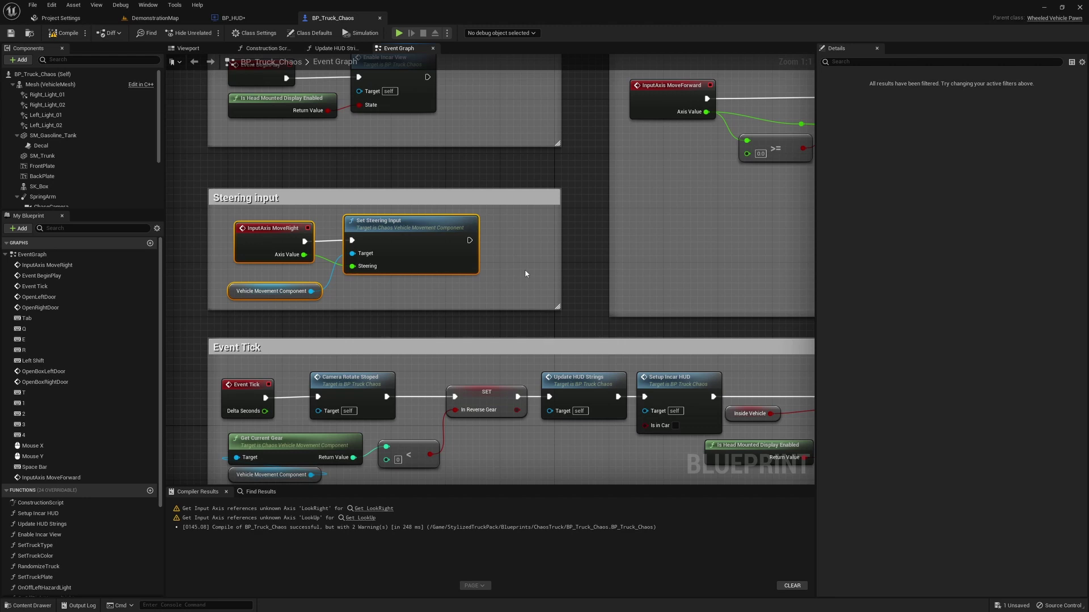
pyautogui.moveTo(525, 274); pyautogui.dragTo(555, 280, button='right')
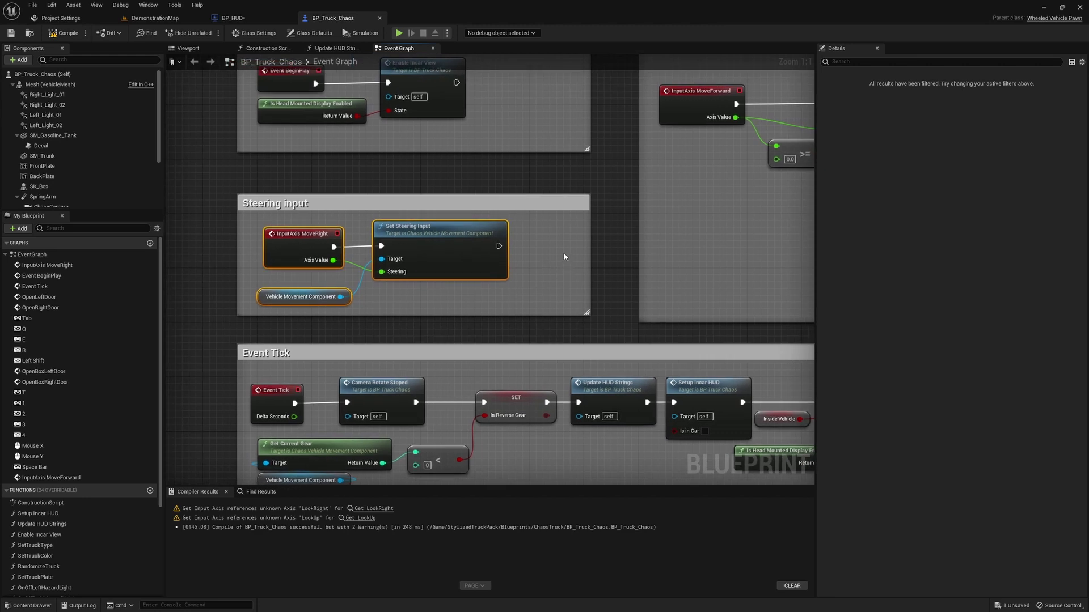
pyautogui.moveTo(564, 257); pyautogui.dragTo(547, 223, button='right')
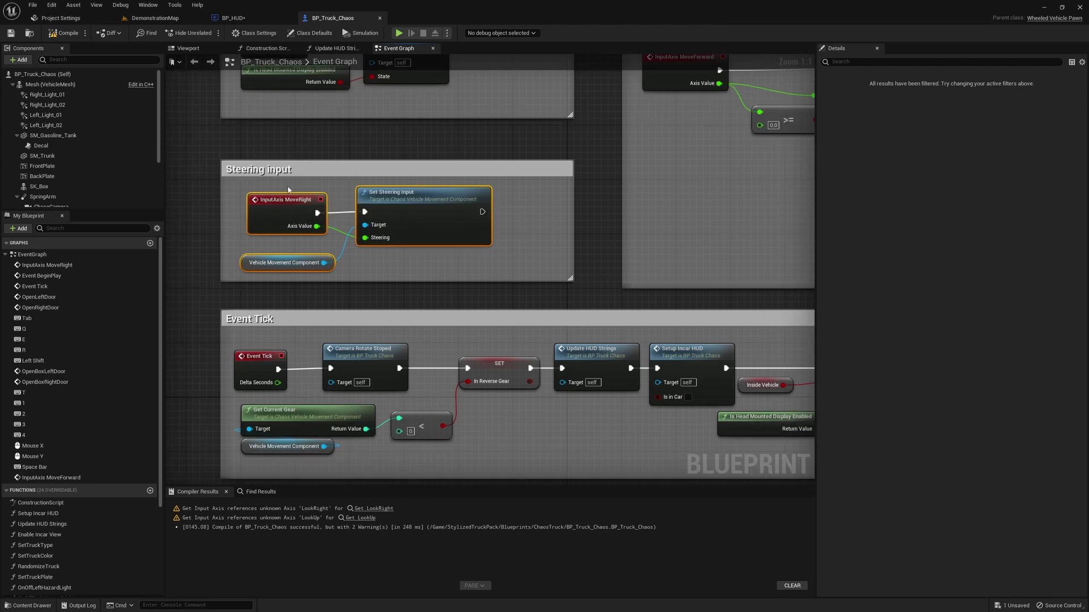
pyautogui.moveTo(361, 144); pyautogui.dragTo(360, 229, button='right')
# Add the Right arrow key and the Left arrow key with a scale of -1 to the MoveRight axis mapping in Project Settings.
pyautogui.click(61, 17)
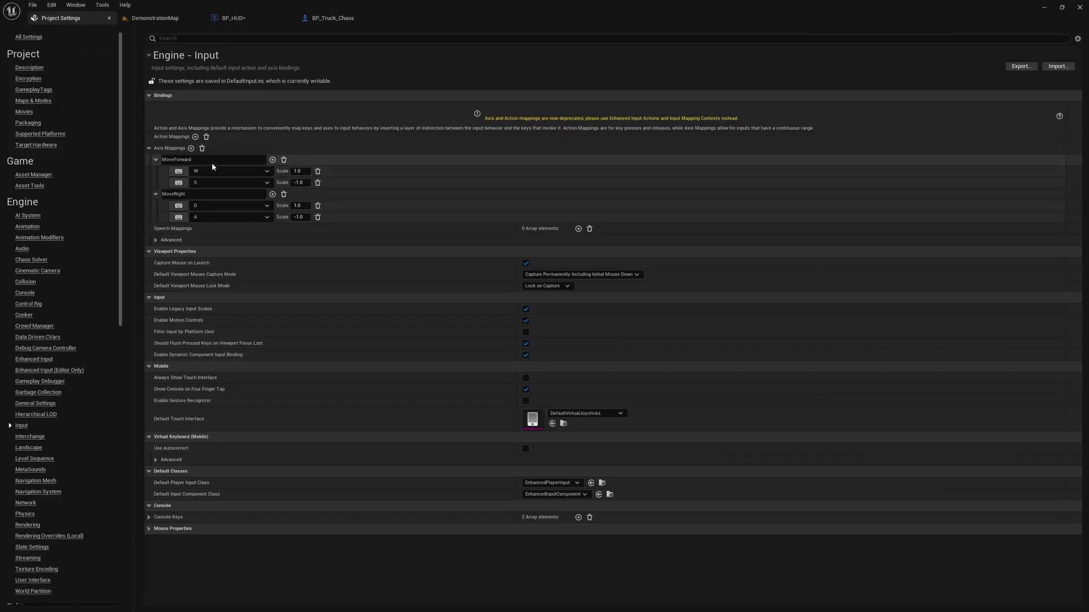
pyautogui.click(273, 194)
pyautogui.click(273, 195)
pyautogui.click(177, 229)
pyautogui.press('Right')
pyautogui.click(177, 240)
pyautogui.press('Left')
pyautogui.click(294, 240)
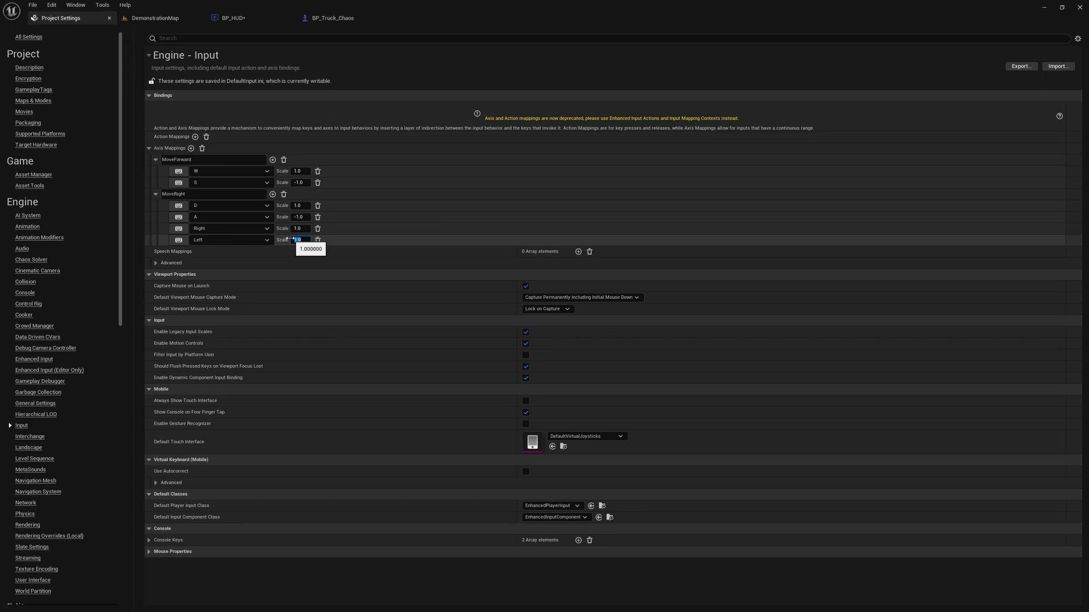
pyautogui.write('-1')
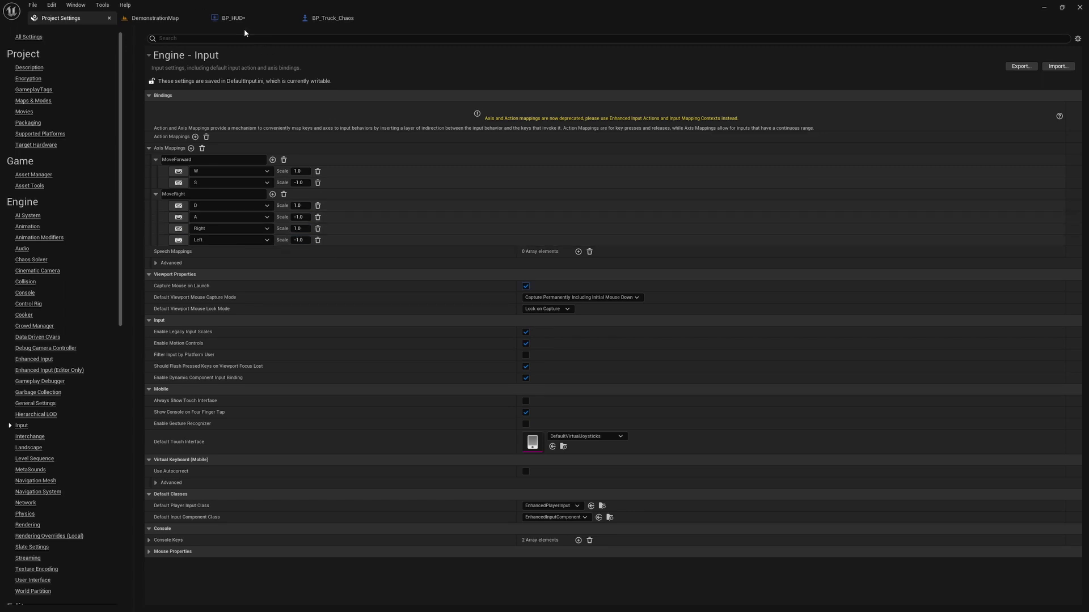
# Return to BP_Truck_Chaos and look over the Steering input, Throttle input, brake and headlight groups in the Event Graph.
pyautogui.click(340, 19)
pyautogui.scroll(-1, 556, 193)
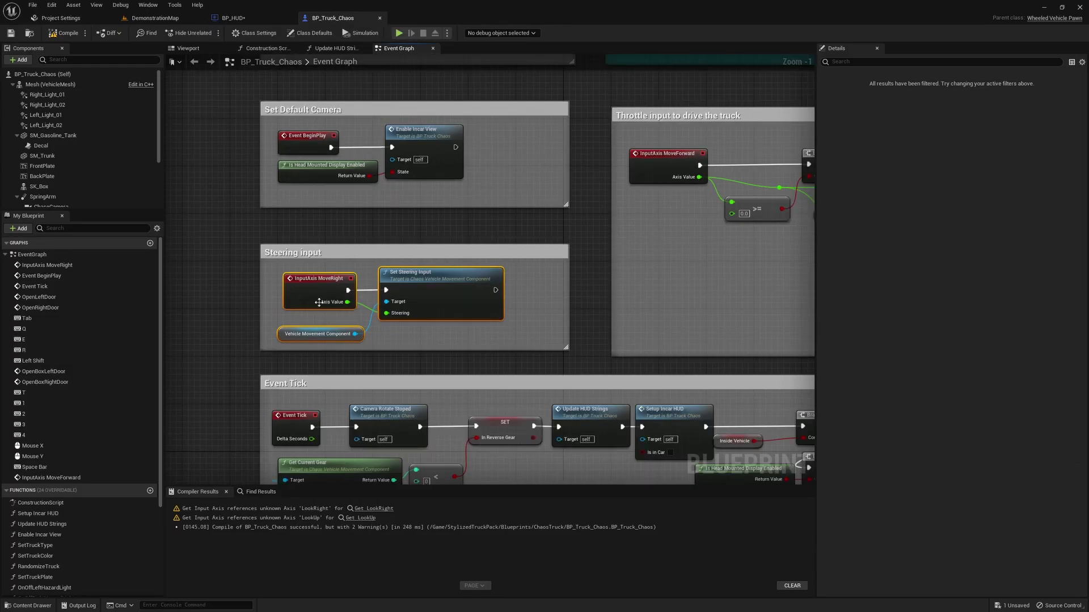
pyautogui.moveTo(654, 318); pyautogui.dragTo(471, 323, button='right')
pyautogui.scroll(-2, 470, 323)
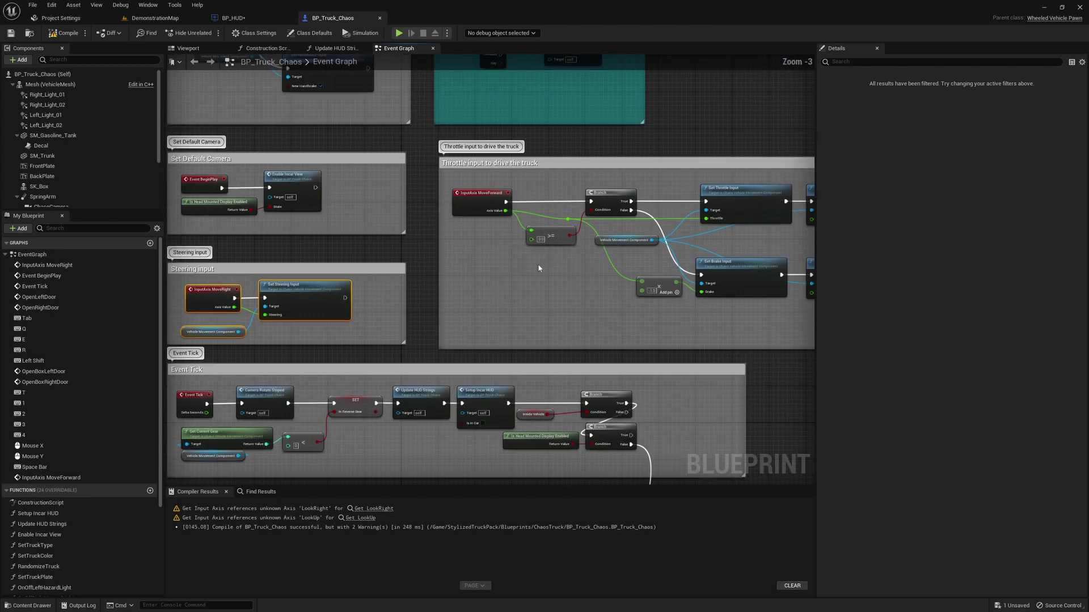
pyautogui.moveTo(685, 177); pyautogui.dragTo(475, 267, button='right')
pyautogui.scroll(-2, 475, 267)
pyautogui.moveTo(566, 226); pyautogui.dragTo(457, 237, button='right')
pyautogui.scroll(-3, 456, 237)
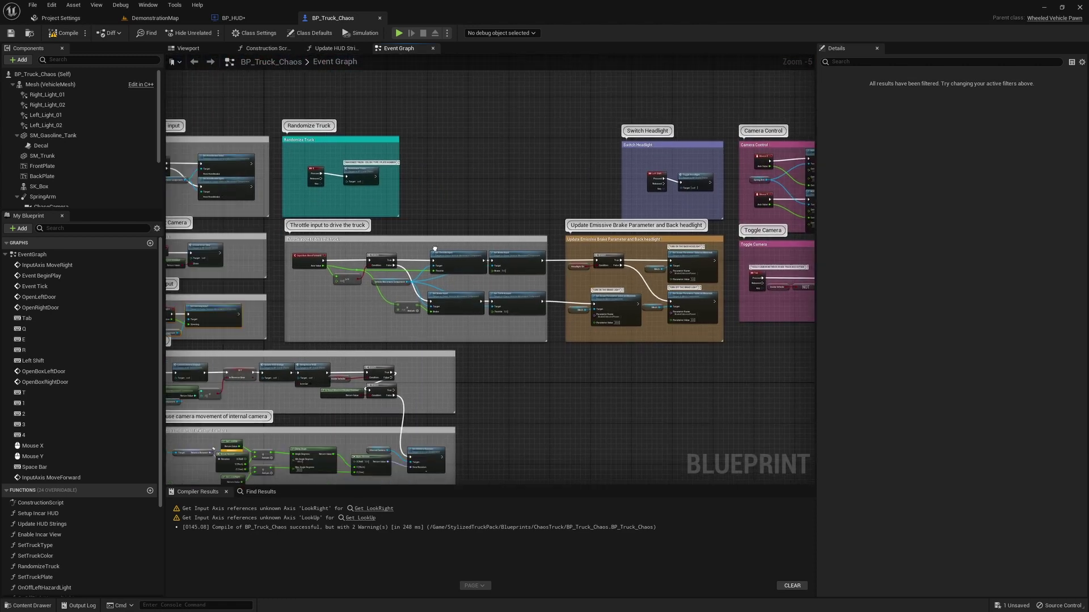
pyautogui.scroll(3, 318, 219)
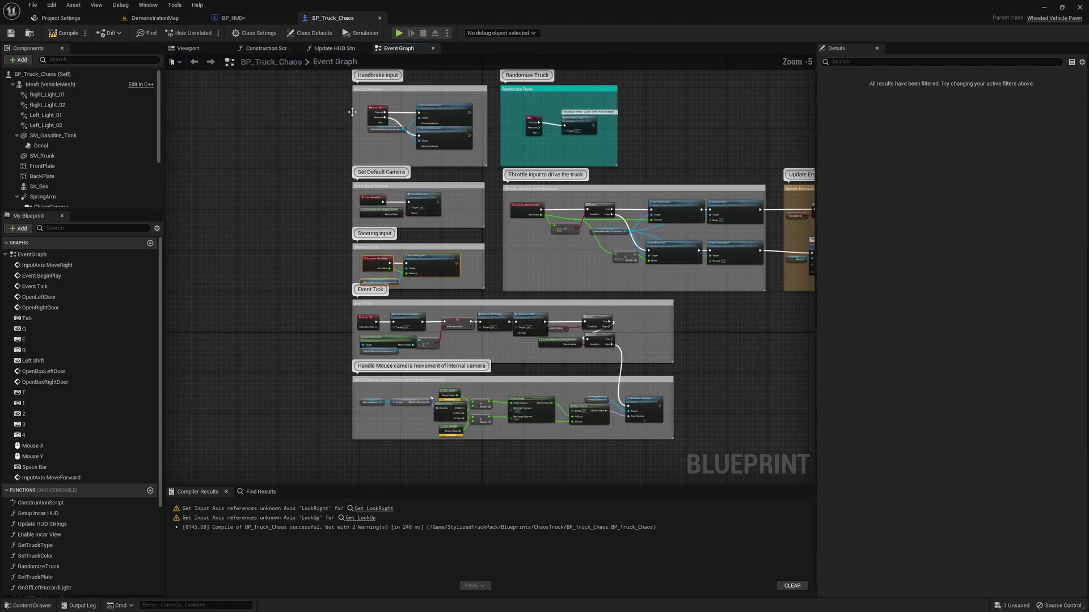
# Play DemonstrationMap in the editor, test-drive the truck forward with left and right steering, and end the play session.
pyautogui.click(165, 18)
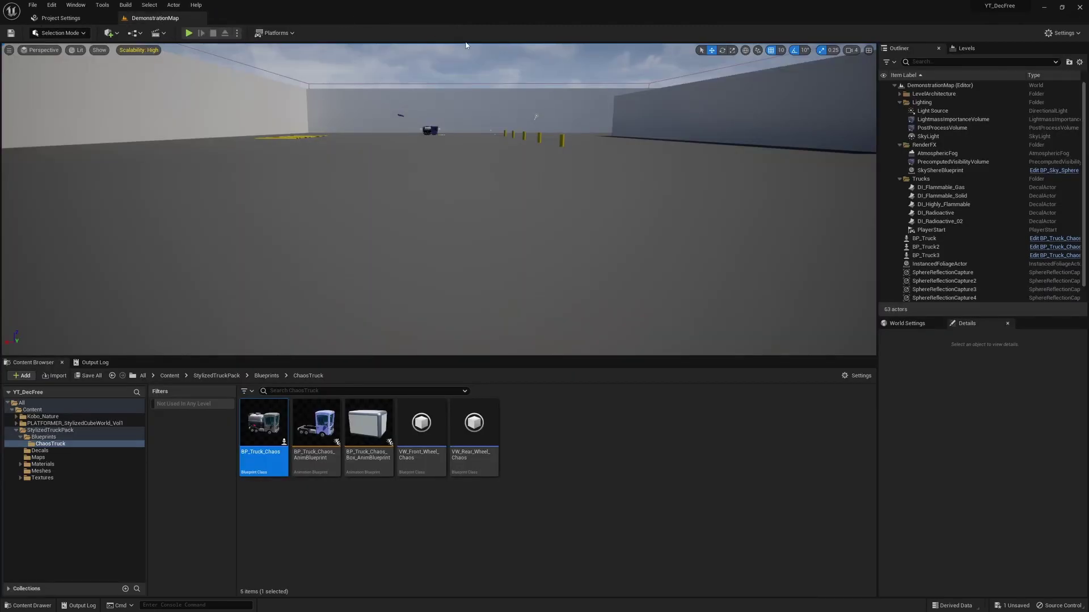
pyautogui.click(189, 33)
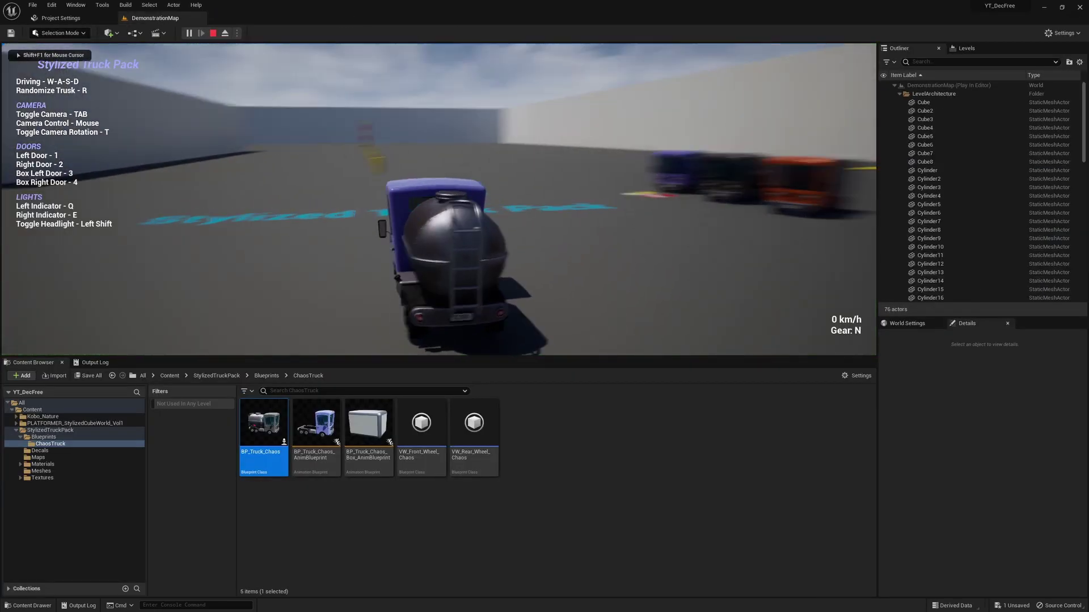
pyautogui.press('w')
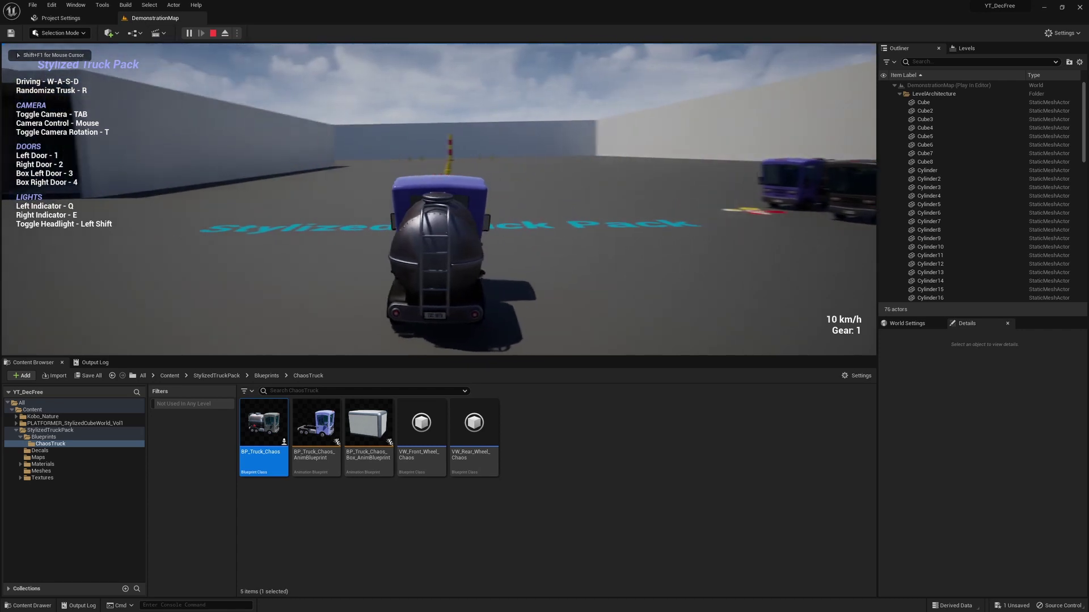
pyautogui.press('w')
pyautogui.press('a')
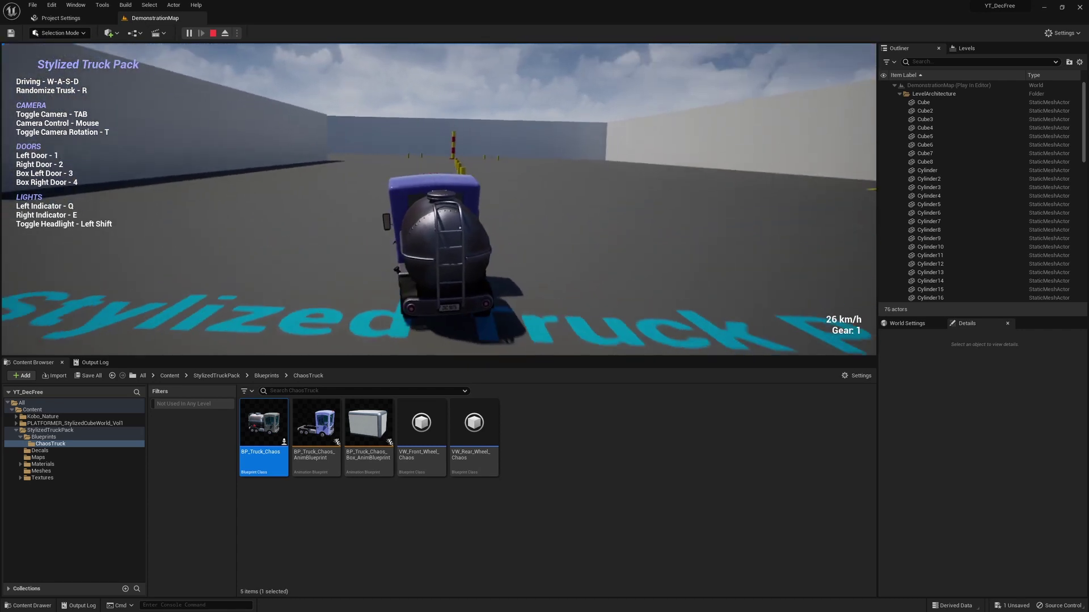
pyautogui.press('w')
pyautogui.press('d')
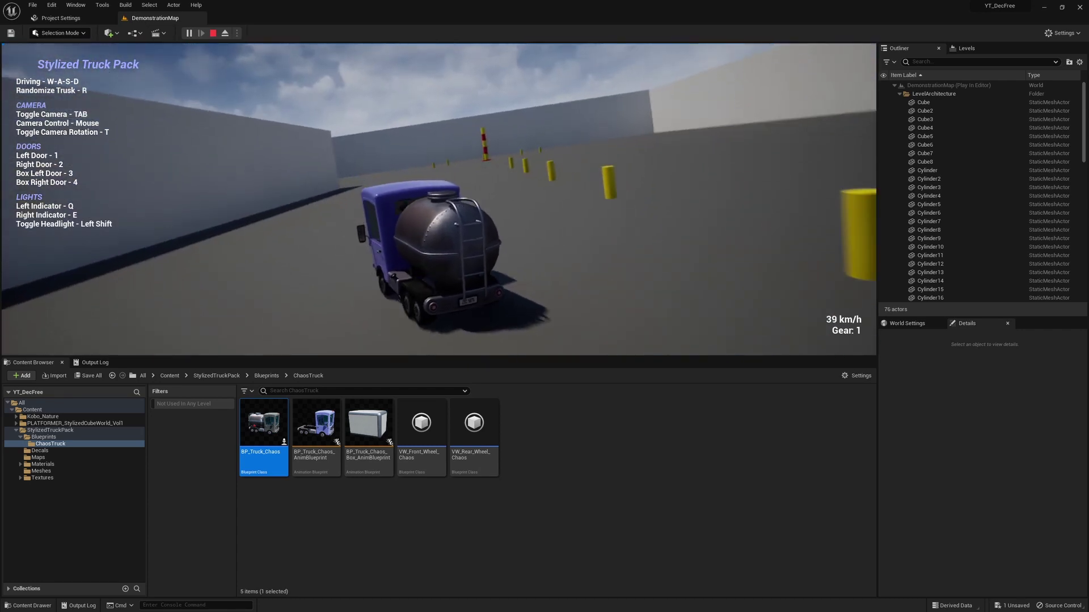
pyautogui.press('w')
pyautogui.press('d')
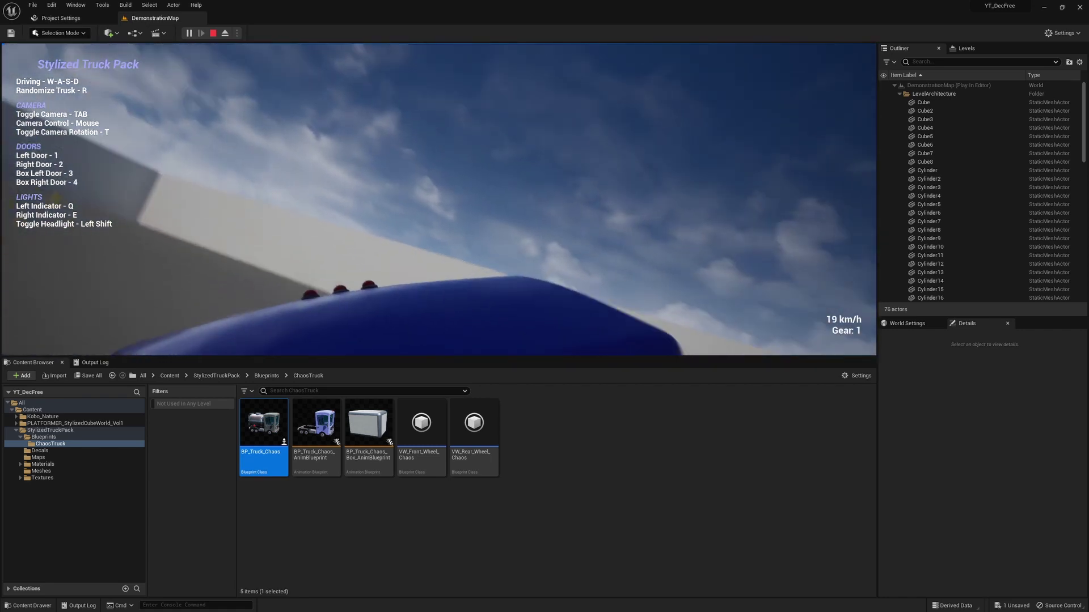
pyautogui.press('Escape')
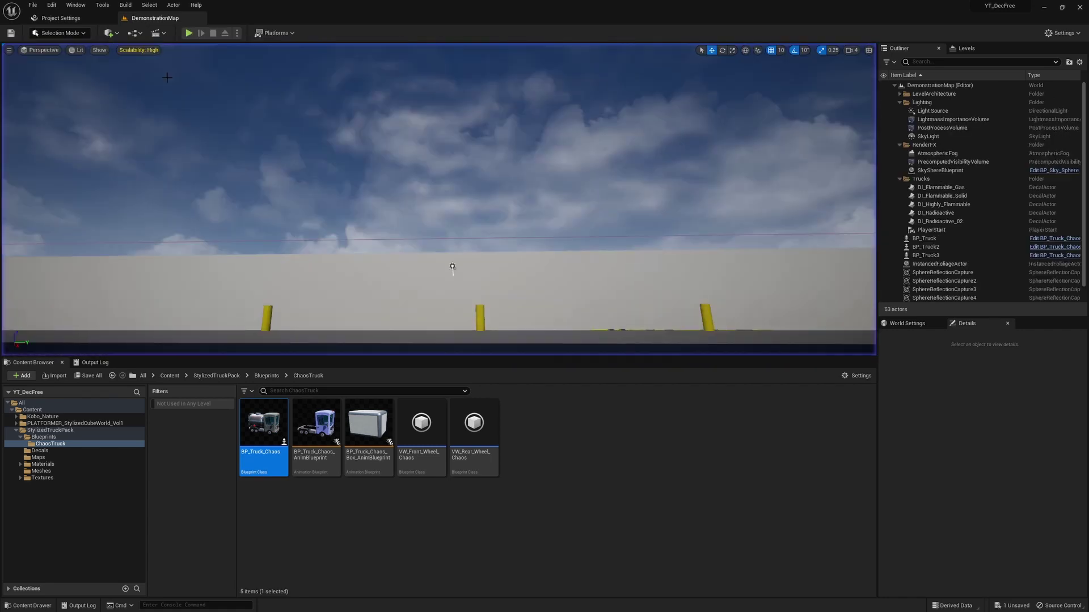
# Start a second play session of DemonstrationMap, steer the truck both ways past the yellow posts, and stop playing.
pyautogui.hotkey('alt', 'p')
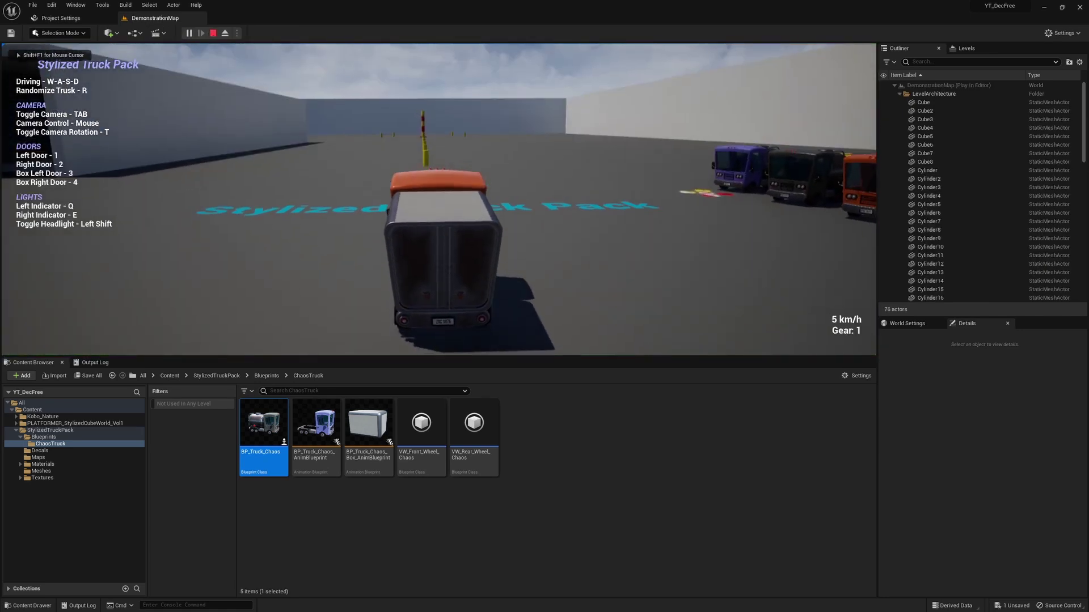
pyautogui.press('w')
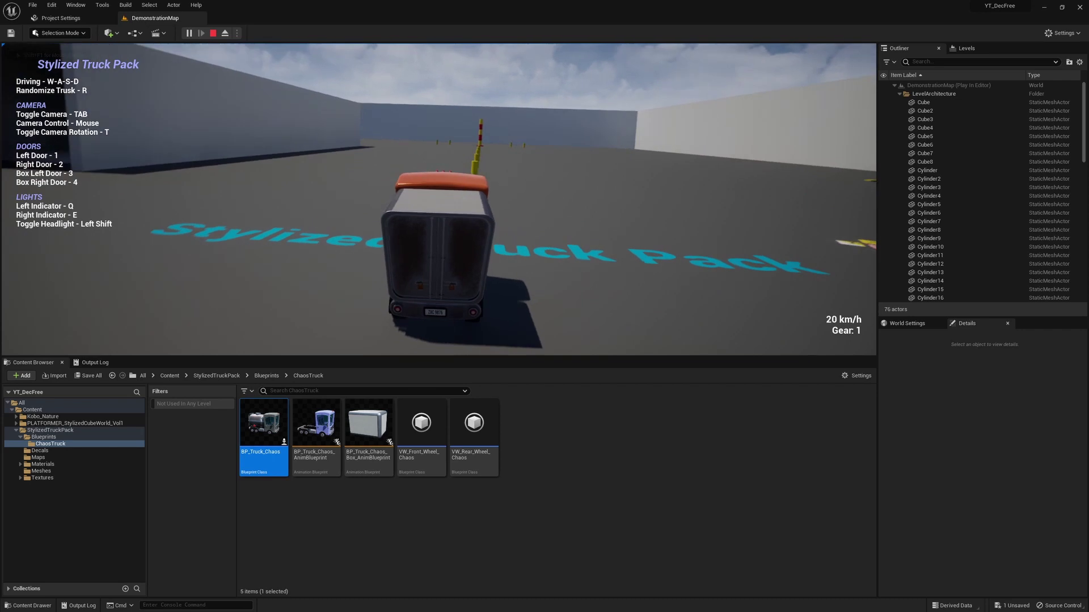
pyautogui.press('d')
pyautogui.press('a')
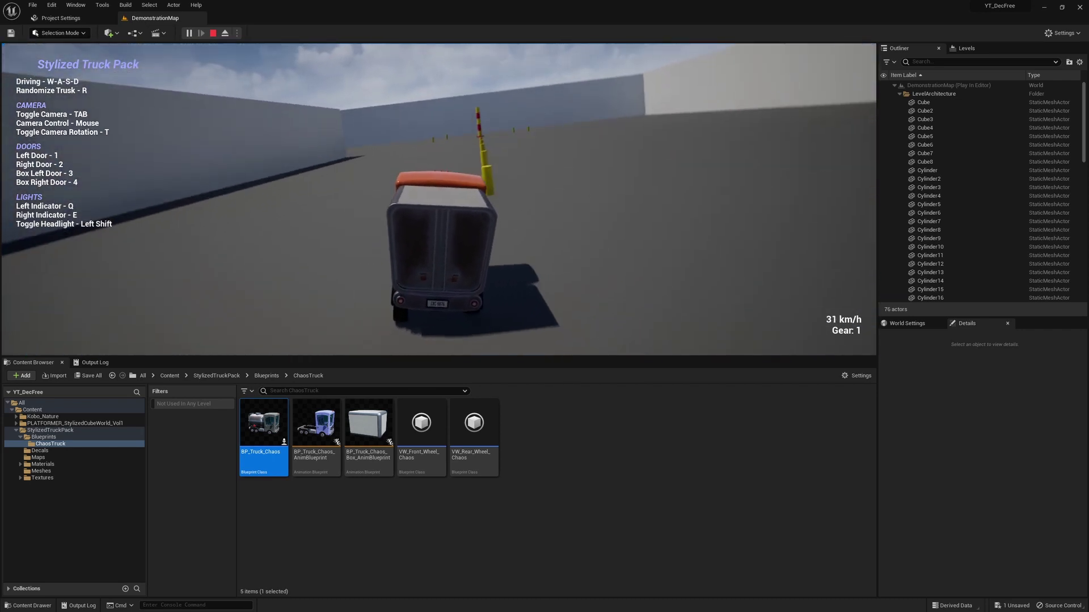
pyautogui.press('d')
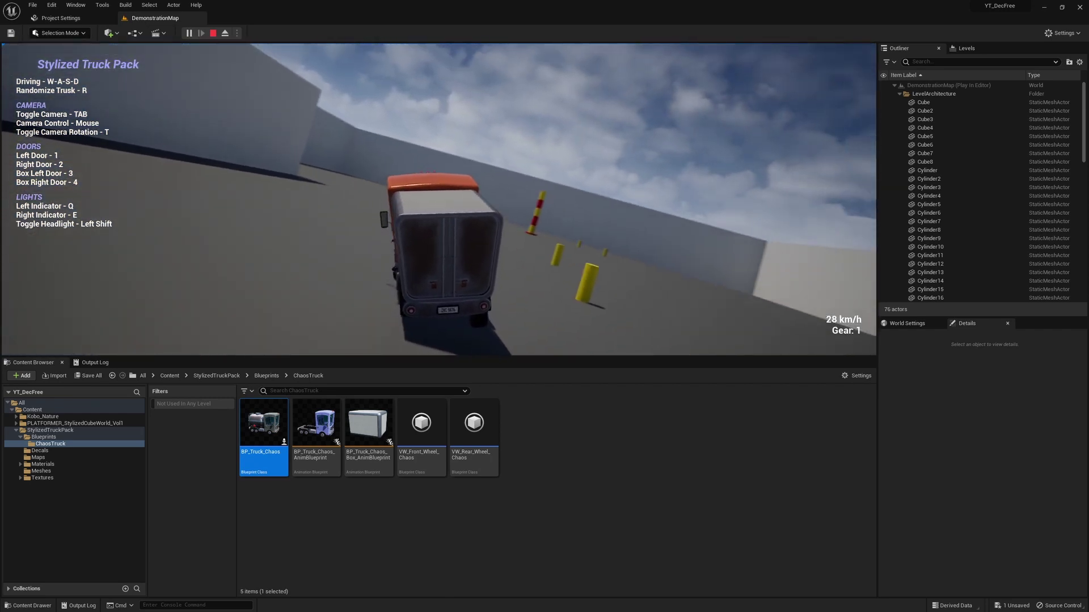
pyautogui.press('Escape')
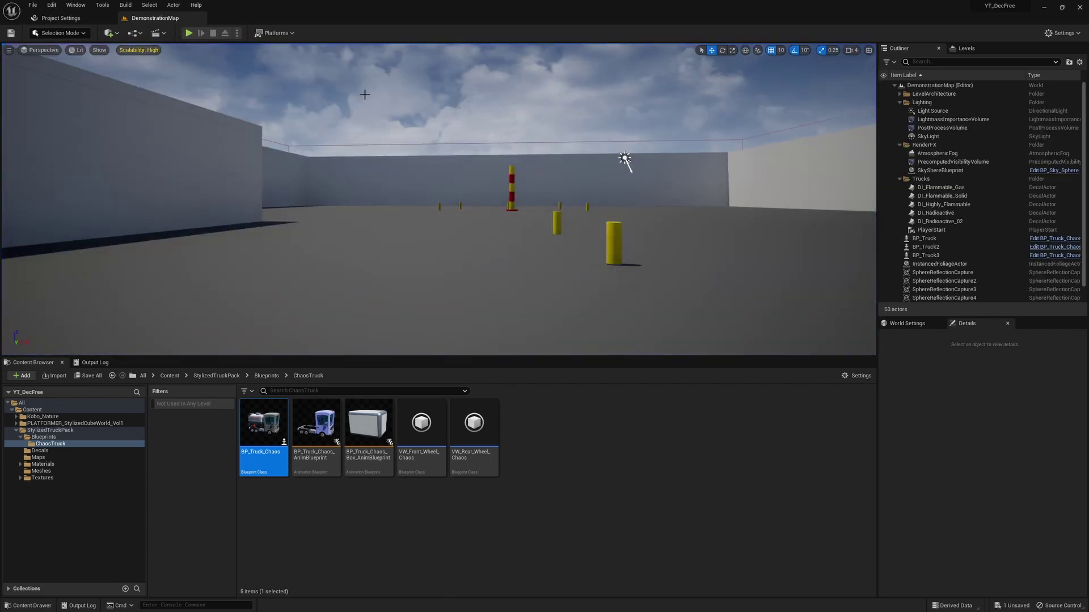